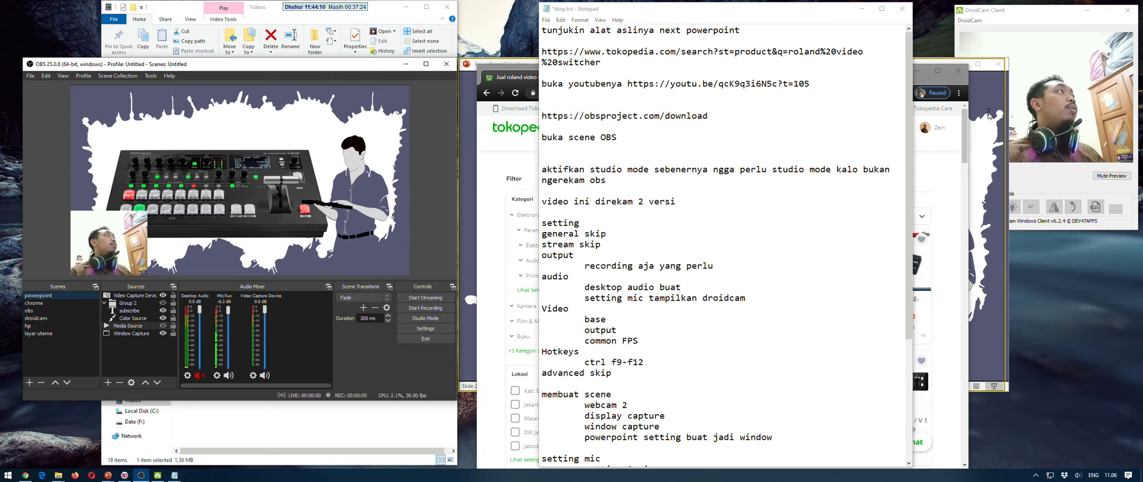
Bring the PowerPoint slide show forward and return it to the opening "Install dan Setting OBS" slide
key("alt+Tab")
left_click(892, 387)
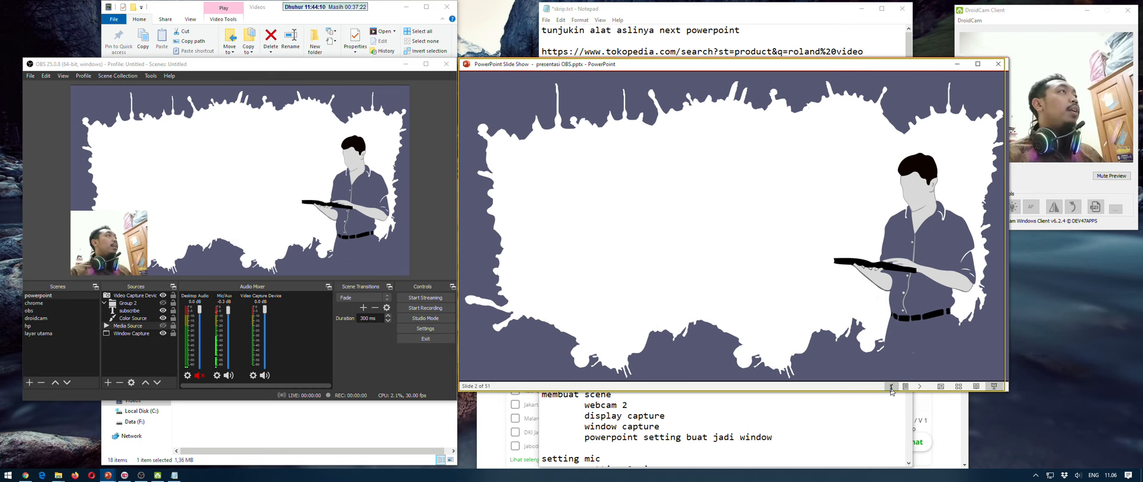
left_click(892, 387)
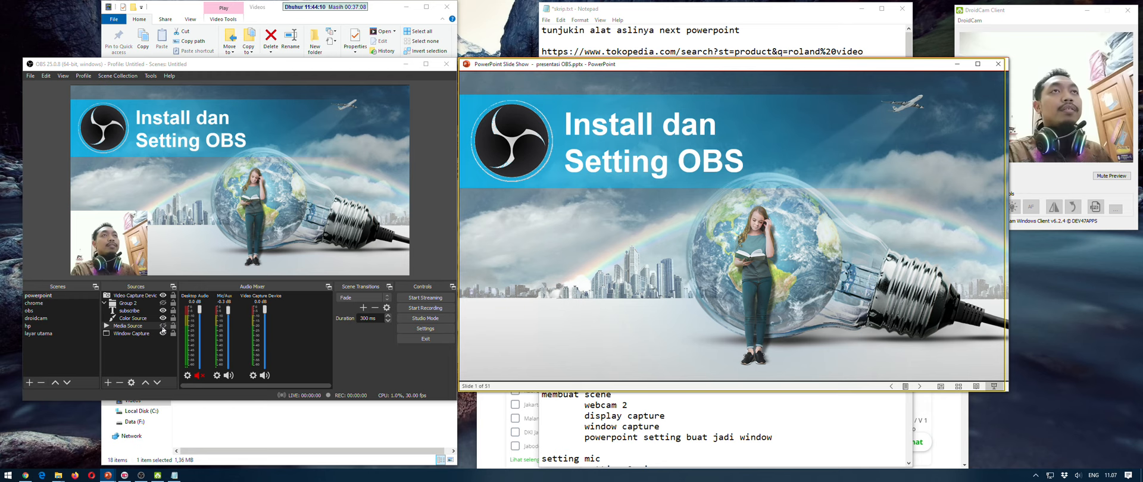
Start the OBS recording with the powerpoint scene's Media Source visible and its volume lowered
left_click(433, 308)
left_click(162, 326)
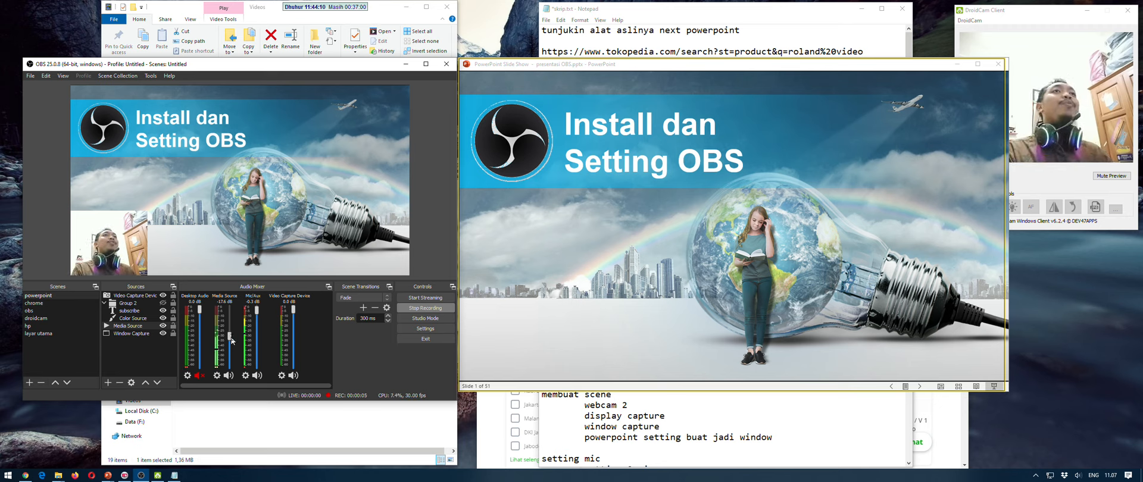
left_click_drag(232, 340, 231, 344)
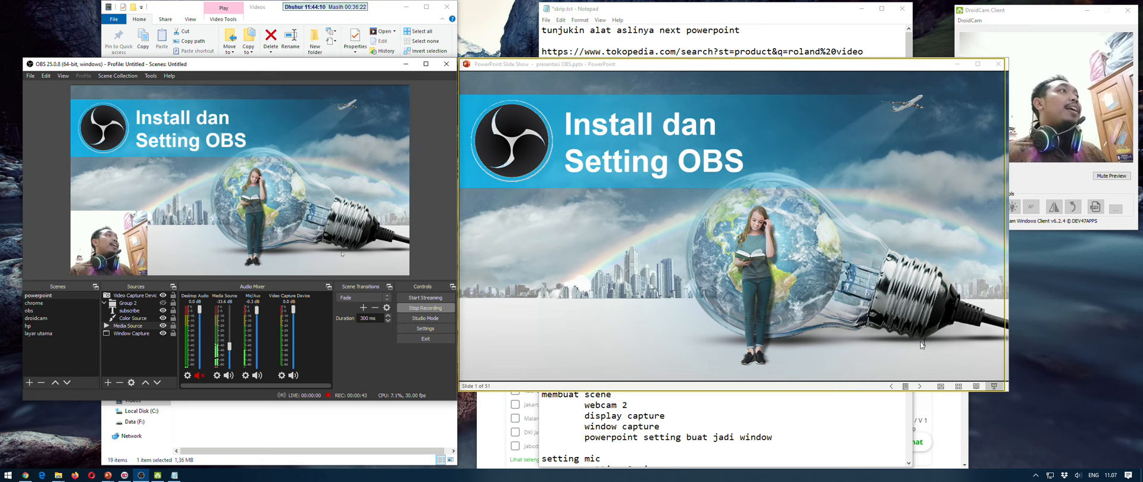
Advance the slide show to the Roland switcher picture and switch OBS to the chrome scene
left_click(923, 387)
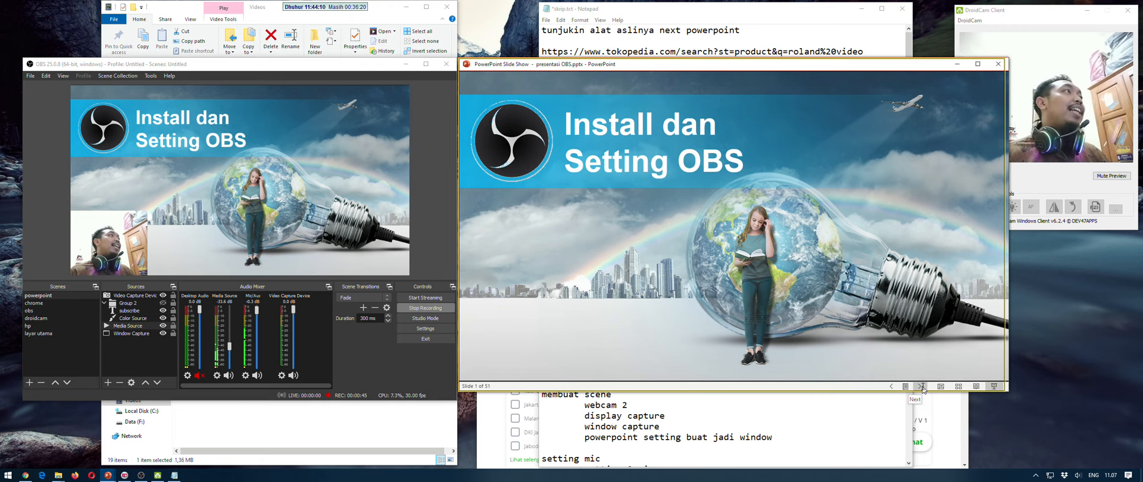
left_click(923, 387)
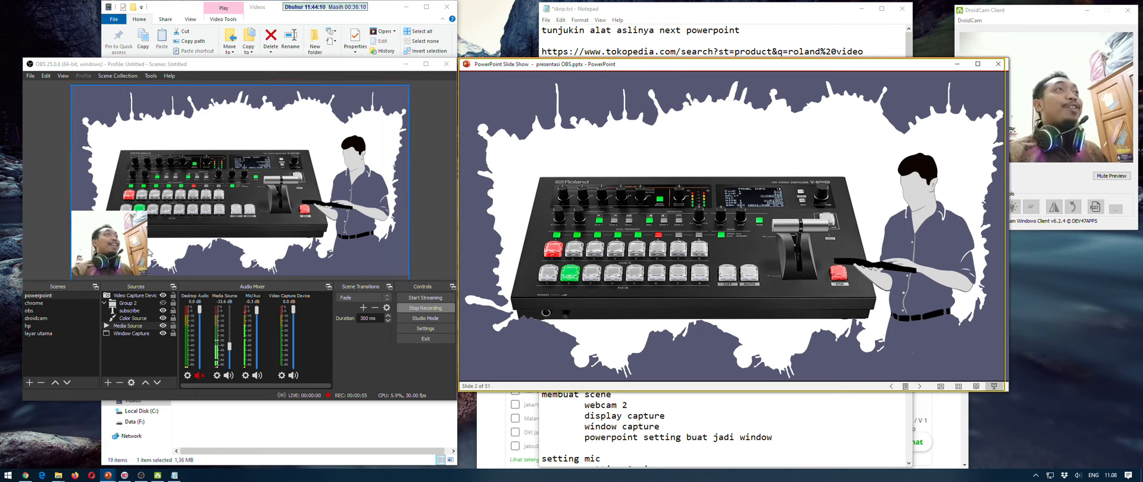
left_click(50, 303)
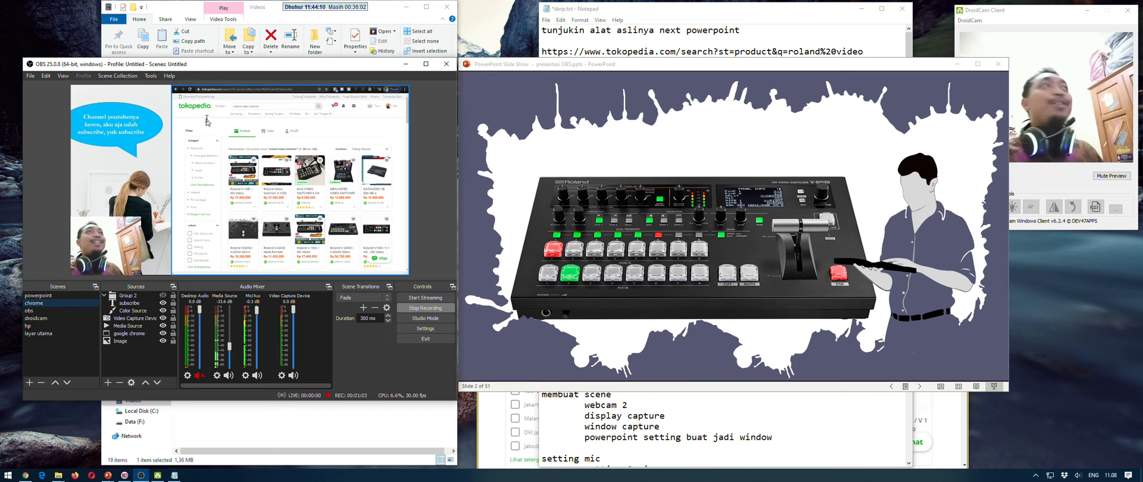
Switch to Chrome and play part of the Roland V-8HD HD Video Switcher video on YouTube, pausing and resuming it
left_click(26, 476)
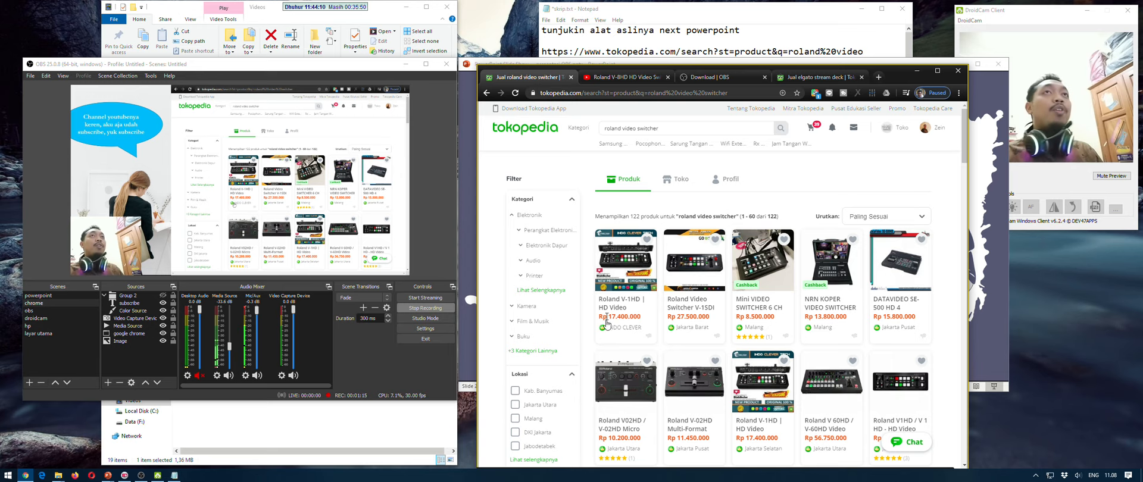
left_click(624, 75)
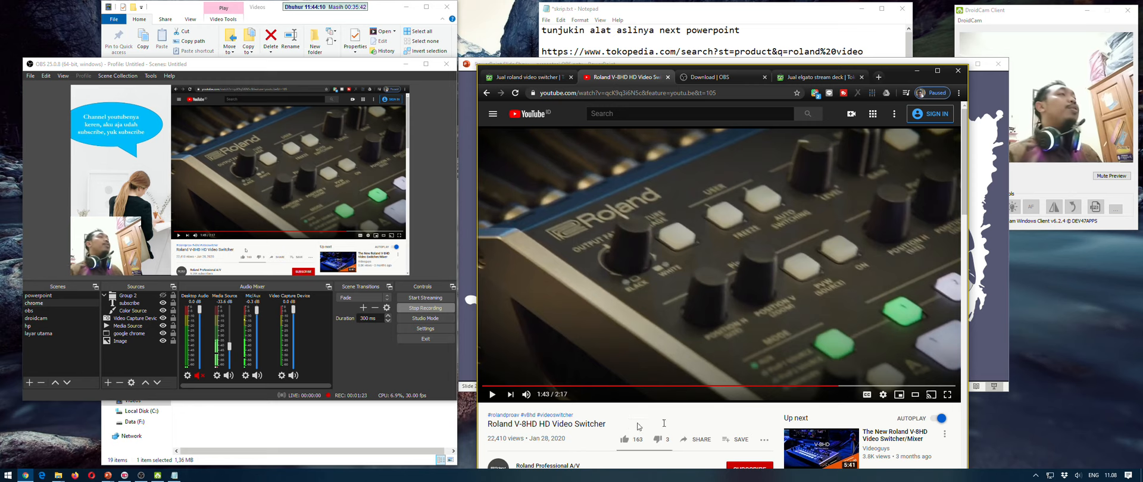
left_click(693, 299)
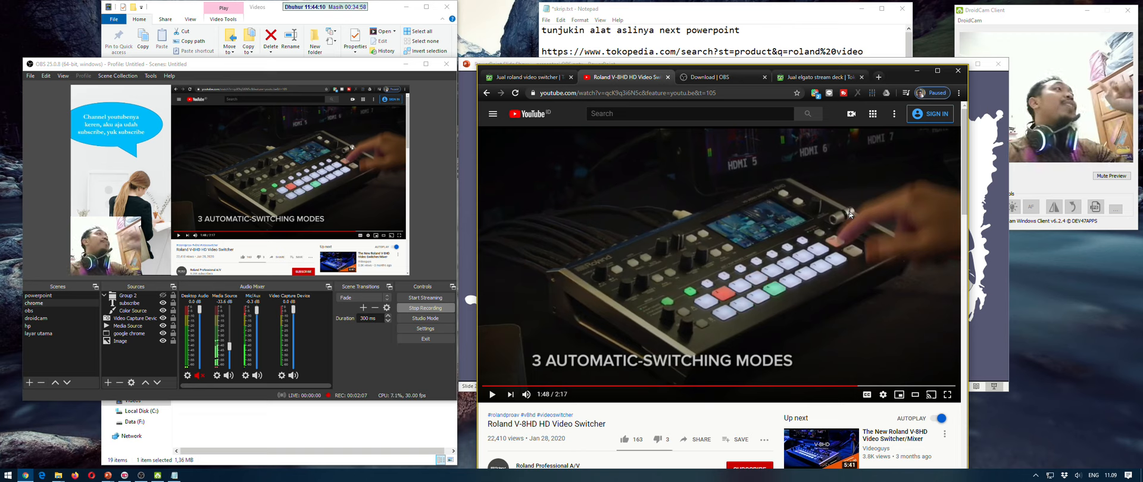
left_click(740, 309)
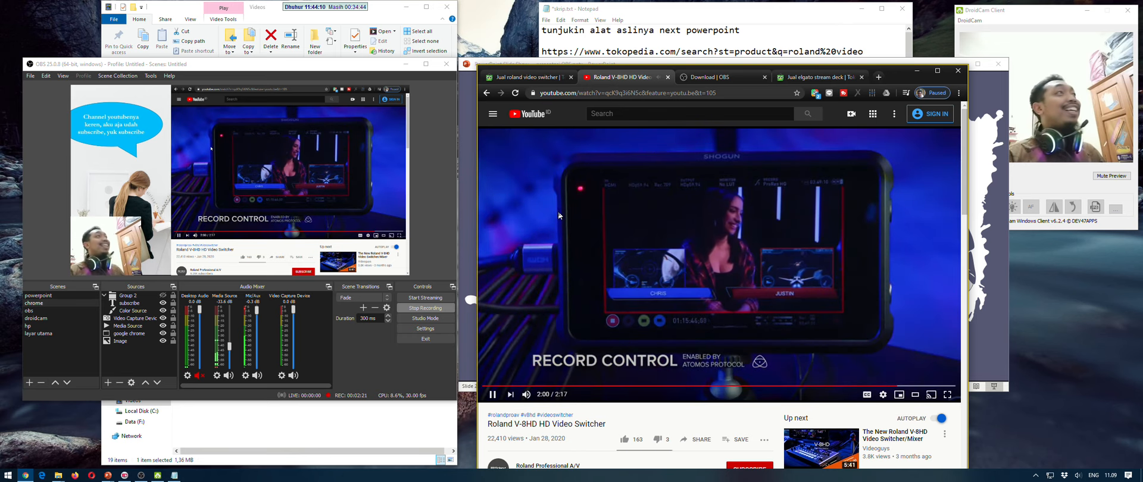
Look through the Tokopedia listings for "roland video switcher" and check the skrip.txt notes in Notepad
left_click(525, 78)
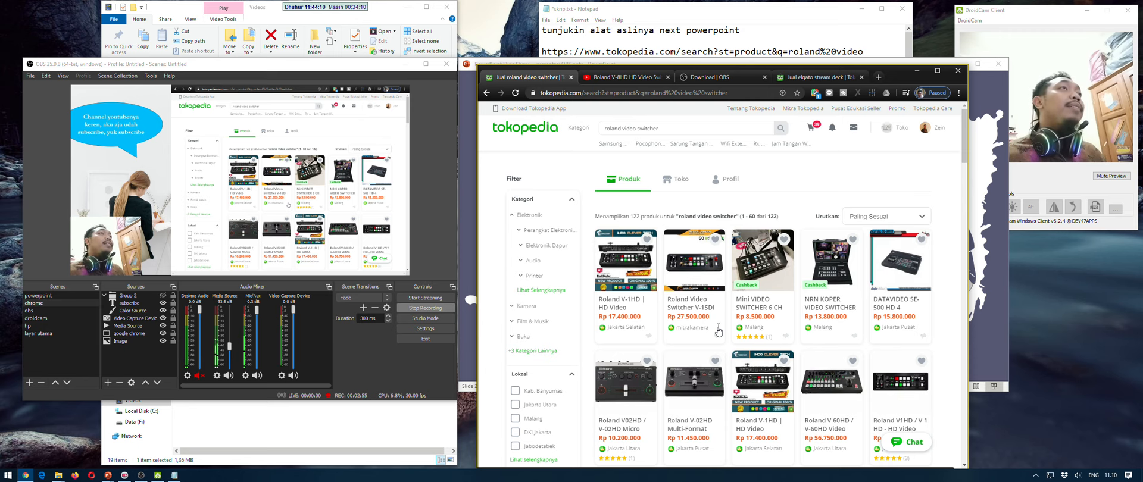
scroll(718, 332, "down", 1)
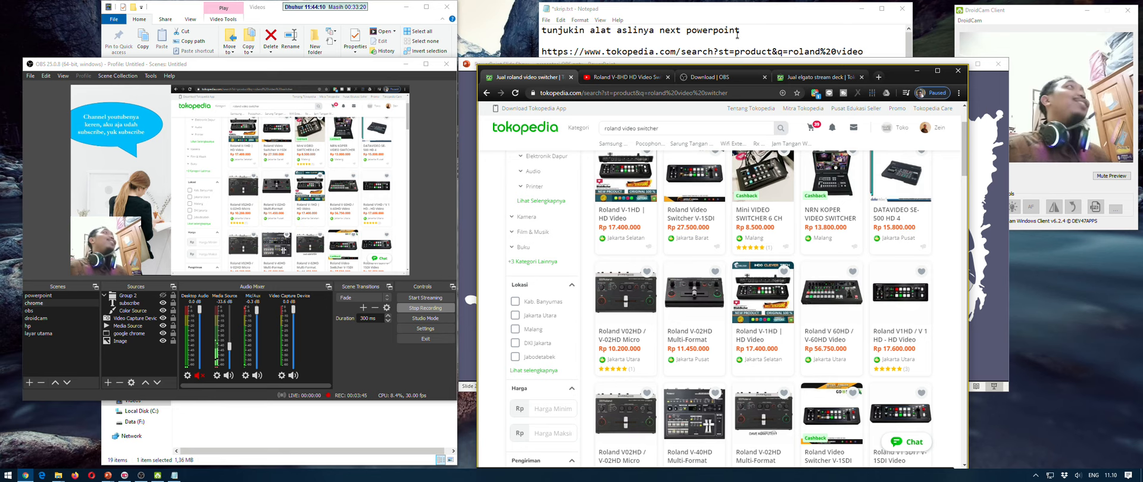
key("alt+Tab")
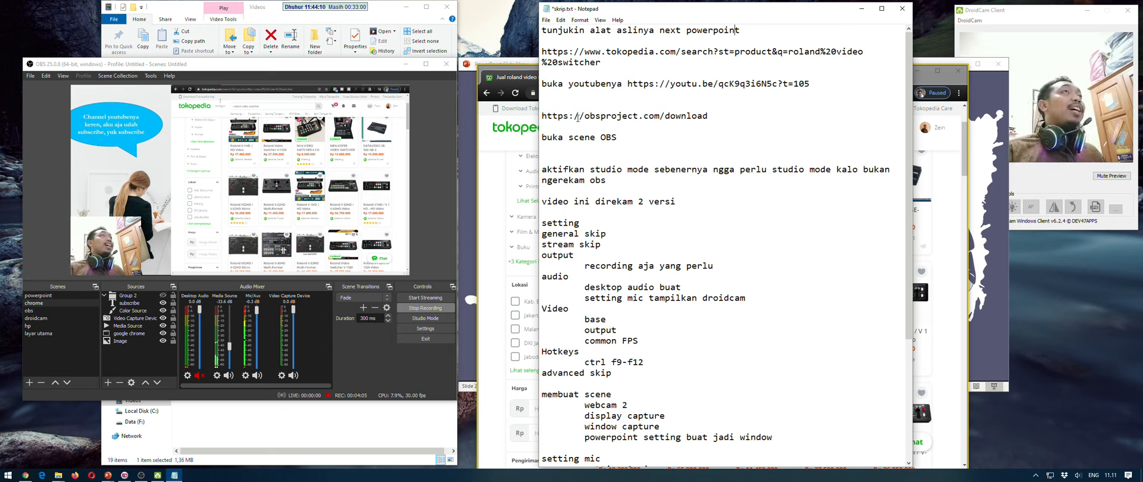
left_click(485, 153)
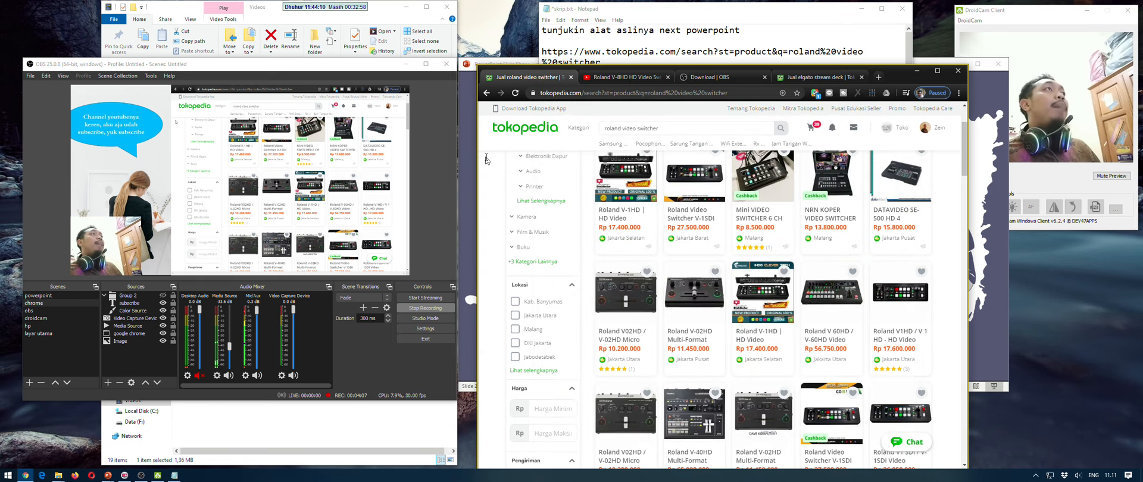
Show the download options on the OBS Studio site and request the Windows installer, cancelling the save
left_click(714, 83)
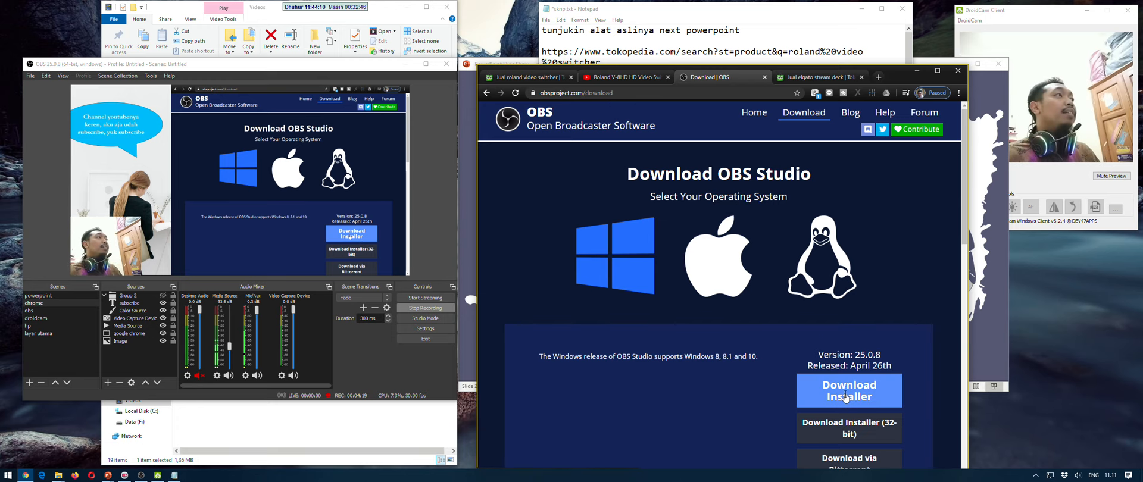
scroll(846, 397, "down", 2)
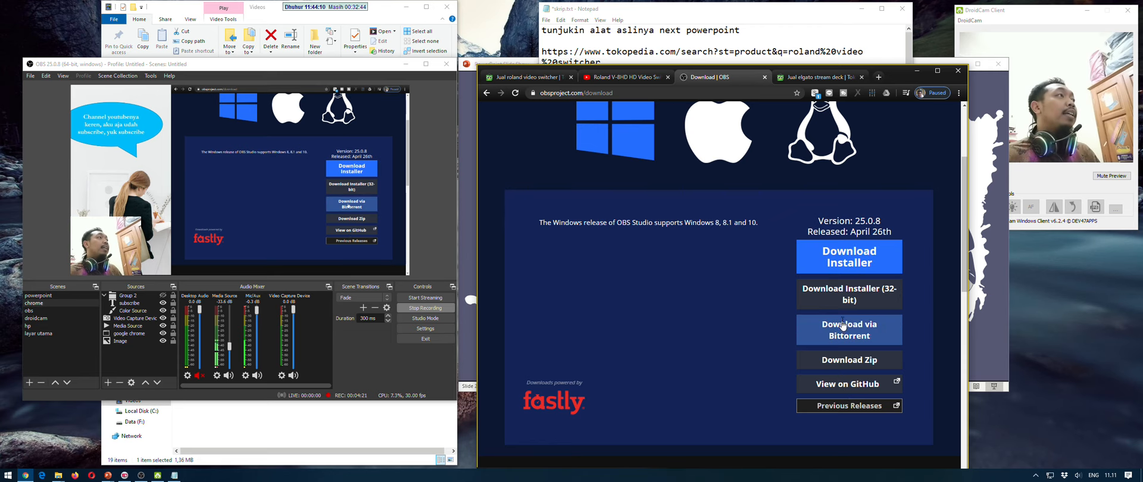
scroll(856, 278, "up", 2)
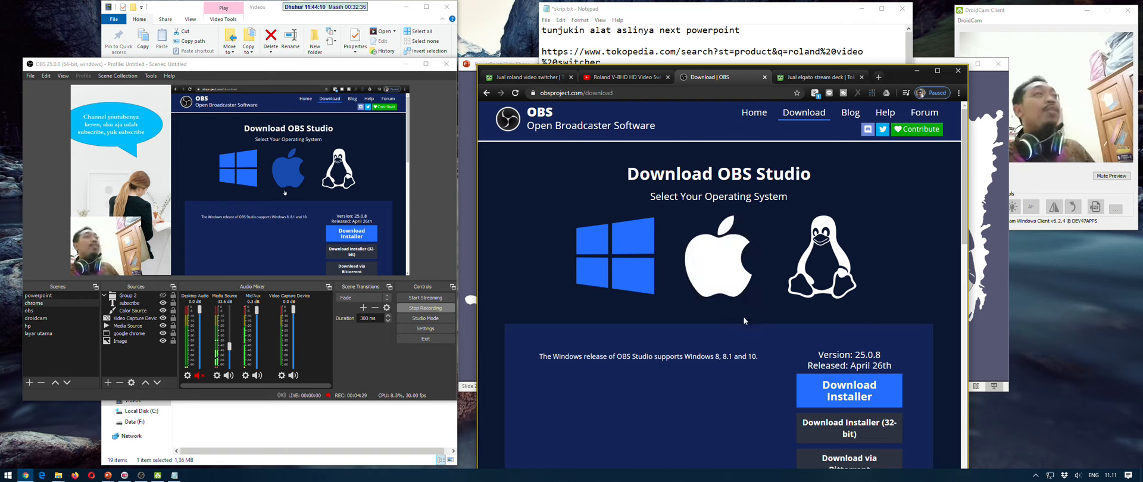
left_click(848, 399)
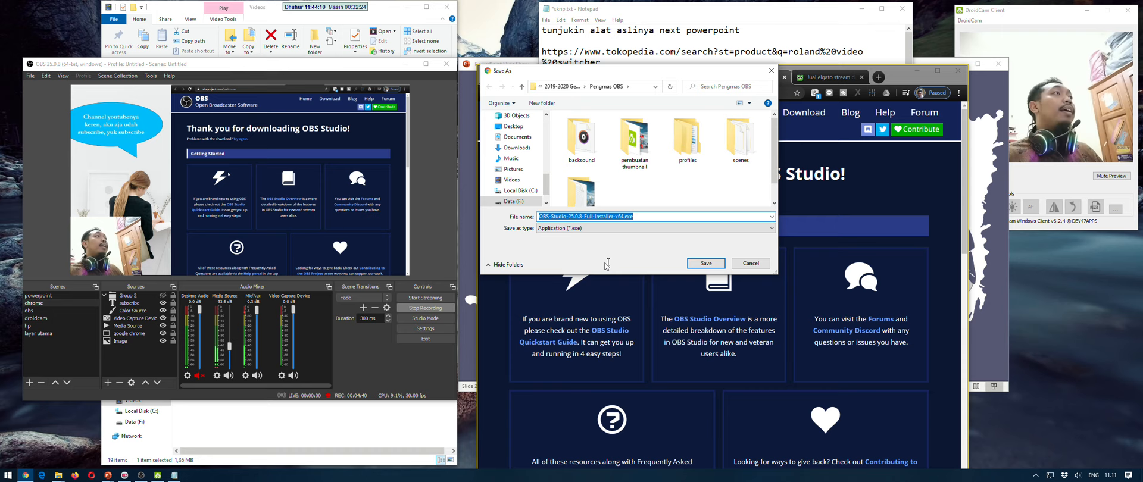
left_click(751, 263)
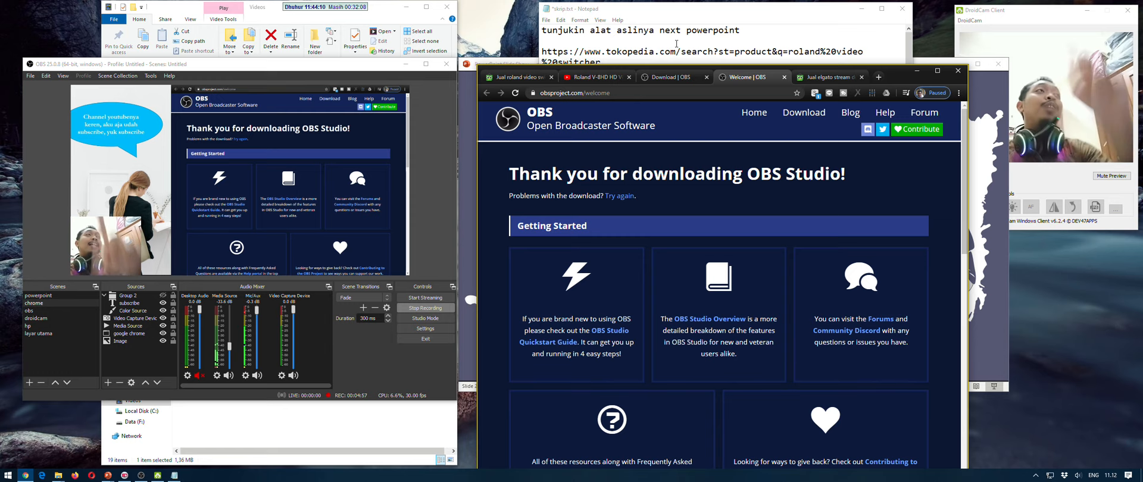
Consult the skrip.txt notes in Notepad and switch OBS to the obs scene
left_click(587, 38)
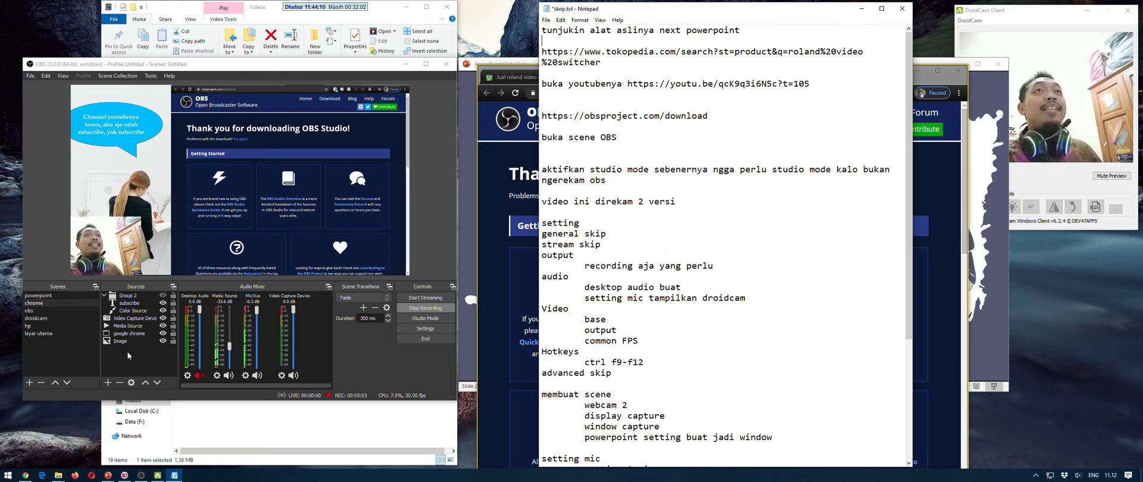
left_click(30, 312)
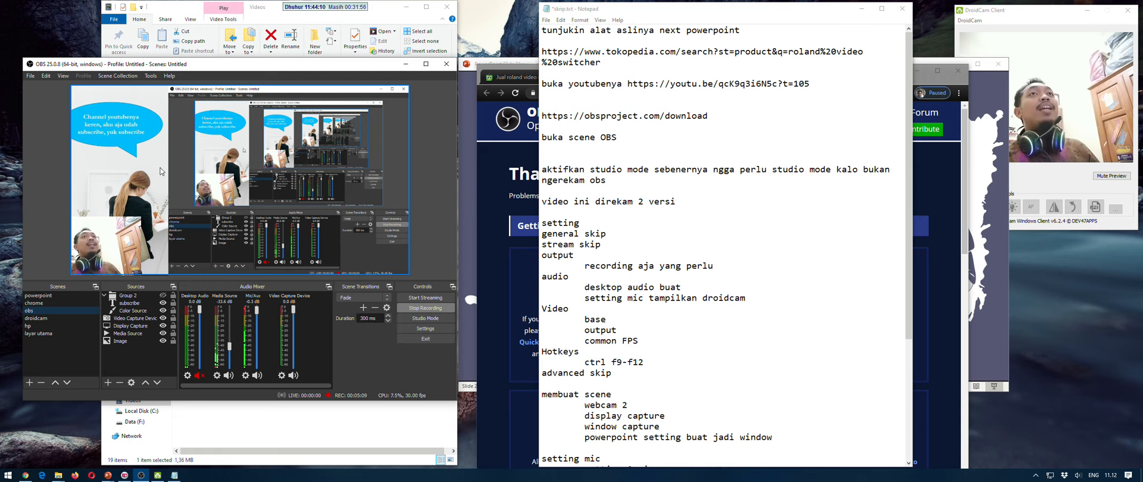
left_click(160, 162)
left_click(245, 152)
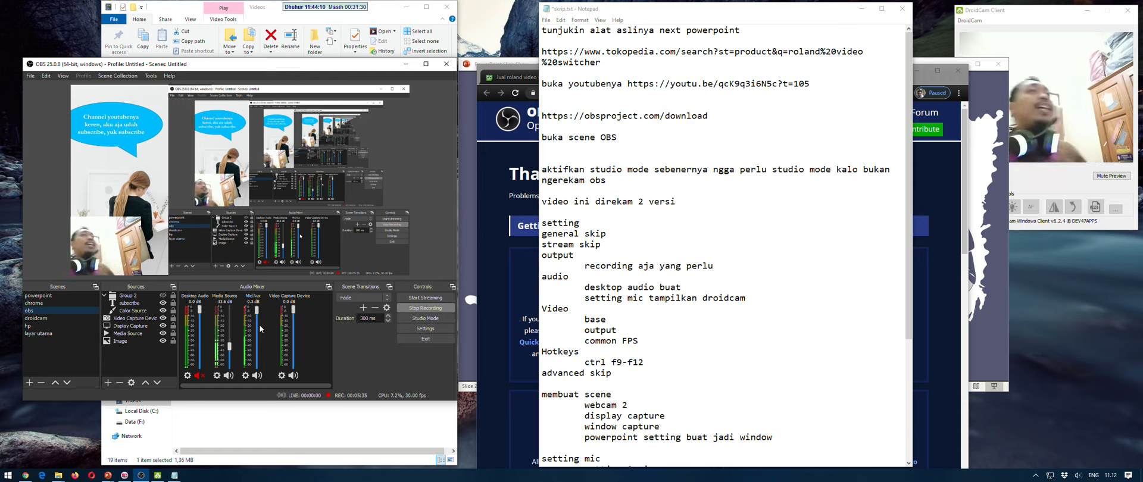
Switch OBS to the powerpoint scene with Studio Mode enabled, and bring the presentasi OBS.pptx slide show to the front
left_click(37, 296)
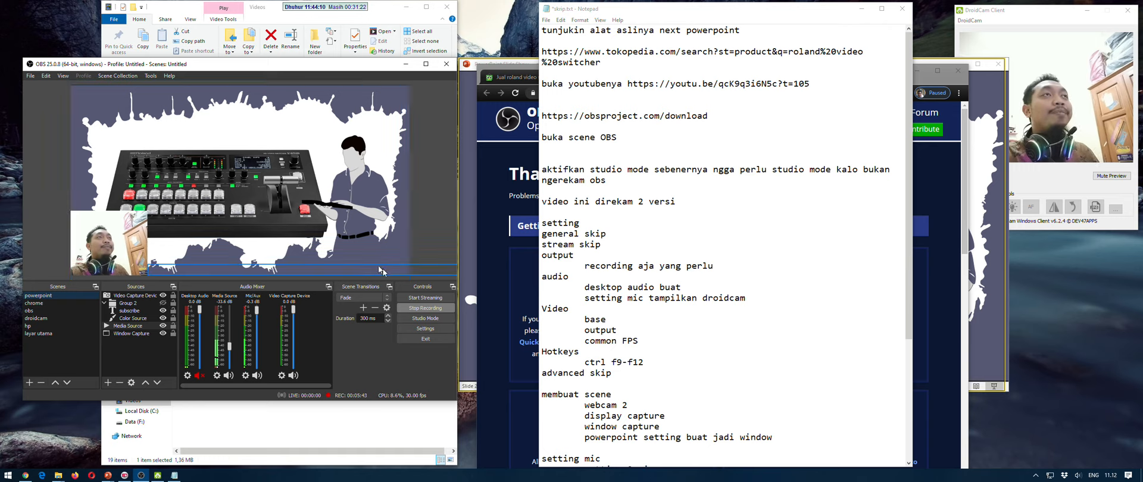
left_click(410, 321)
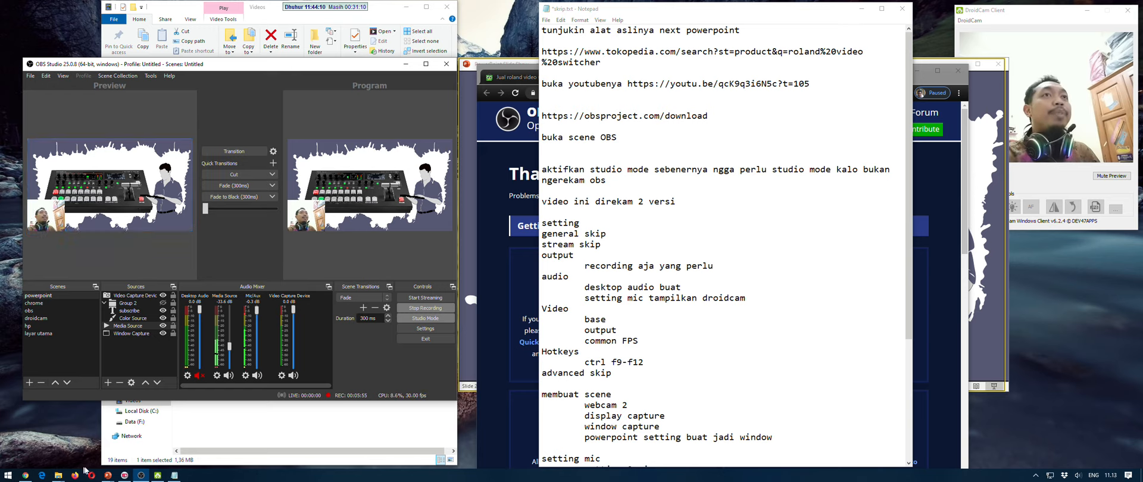
mouse_move(113, 476)
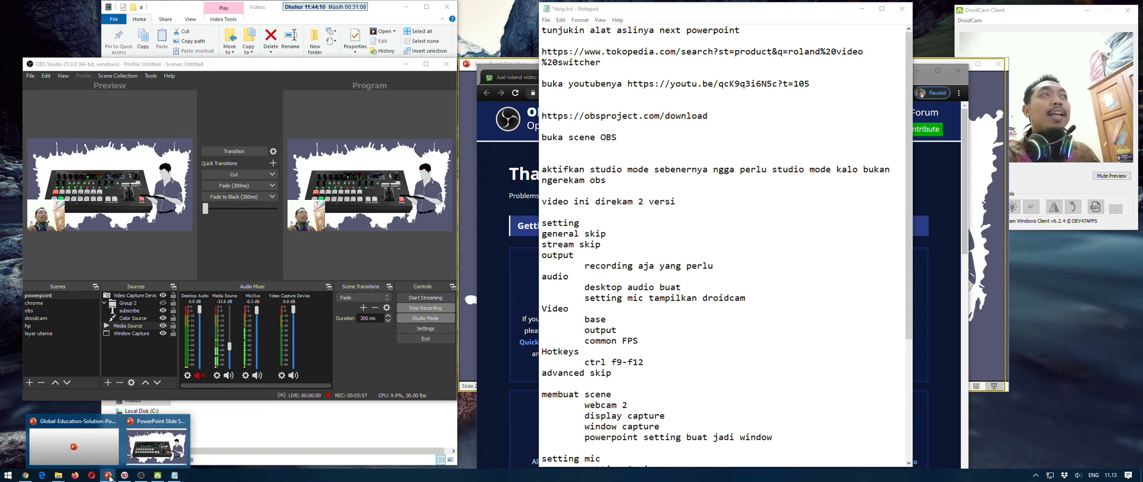
left_click(158, 442)
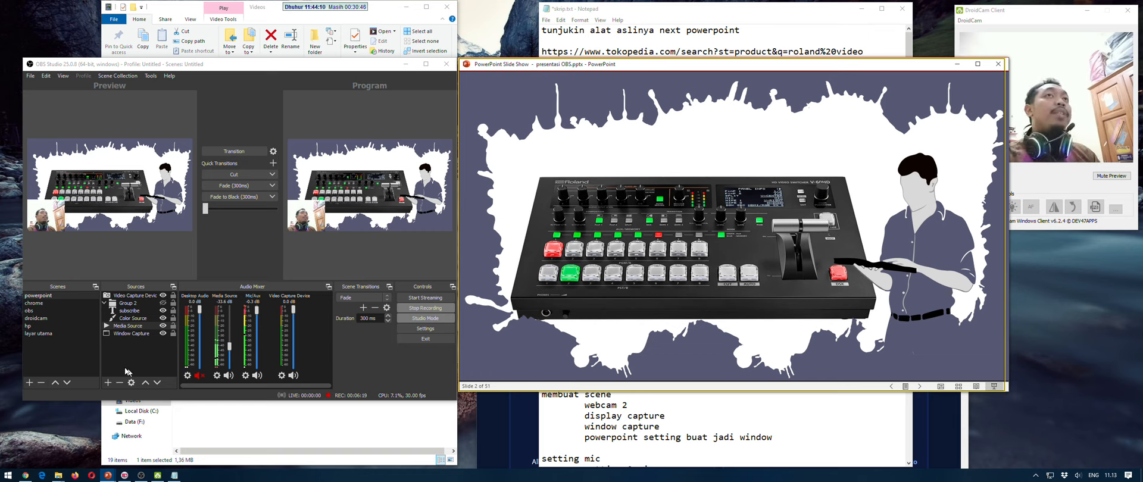
Leave Studio Mode to put the obs scene live, and re-enable Studio Mode
left_click(412, 319)
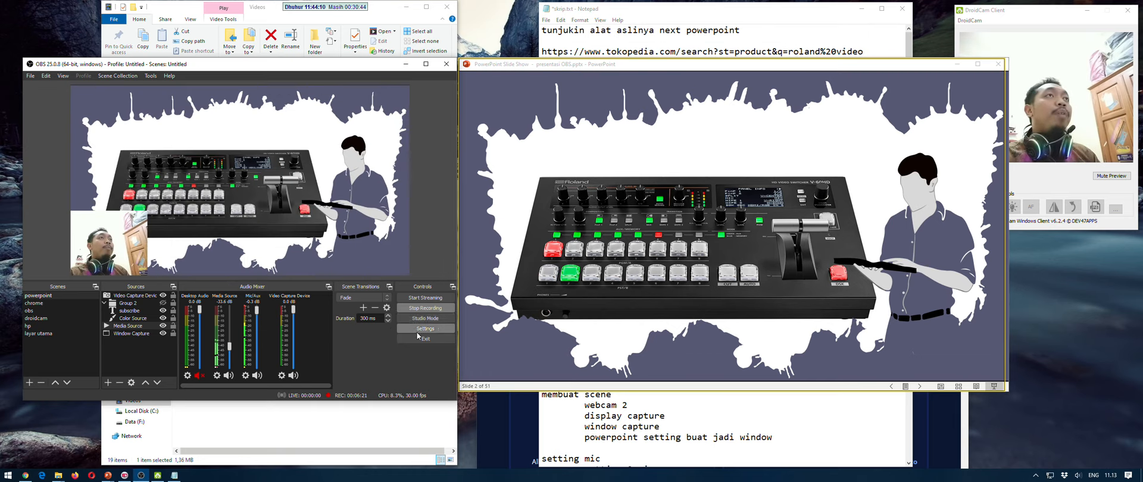
left_click(35, 310)
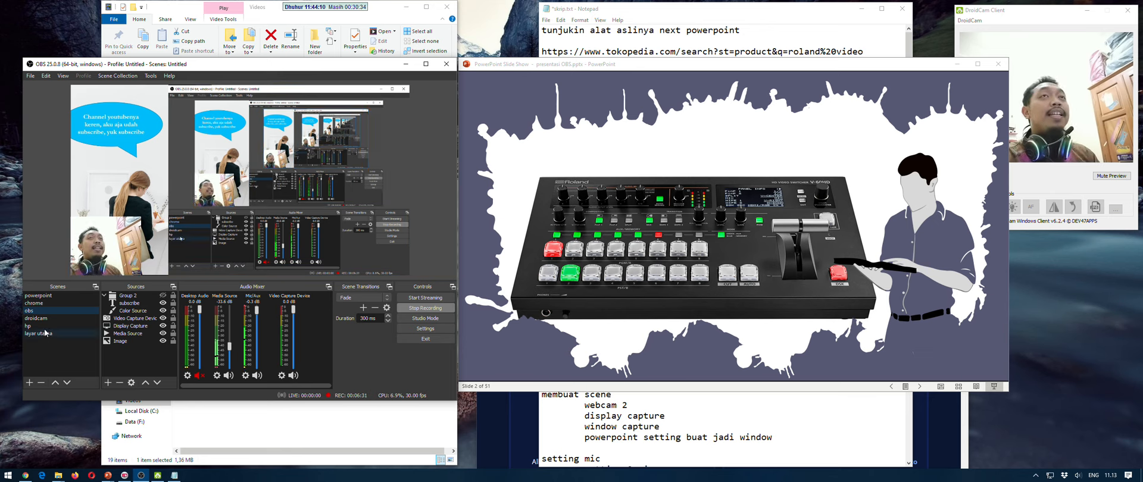
left_click(408, 322)
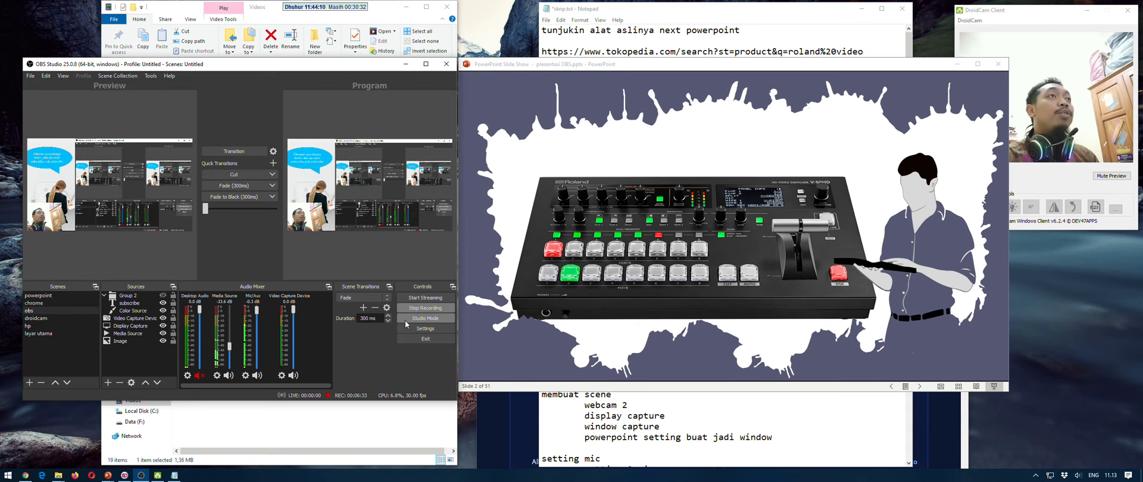
Load the chrome and powerpoint scenes in turn into the Studio Mode preview, and make Group 2 visible in the powerpoint scene
left_click(40, 296)
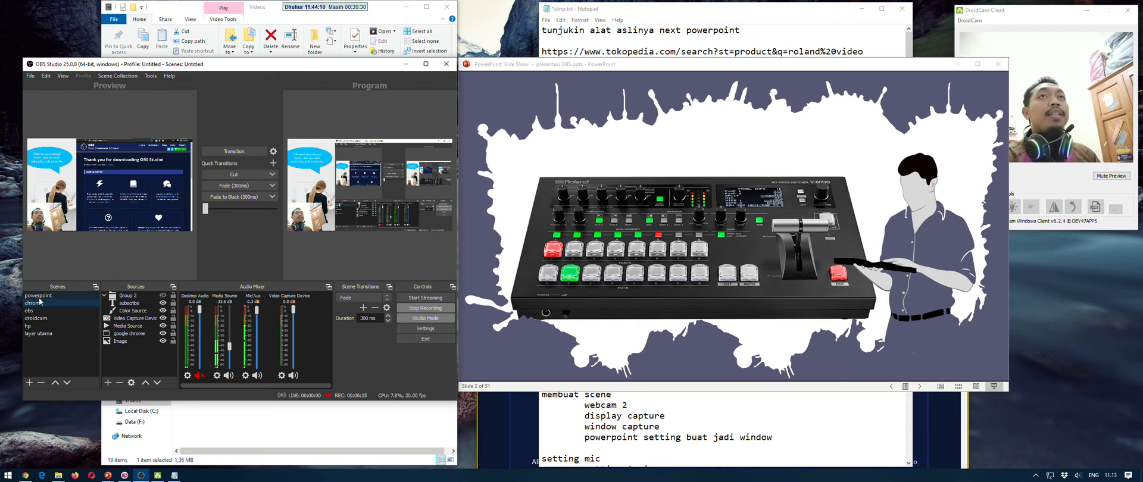
left_click(37, 303)
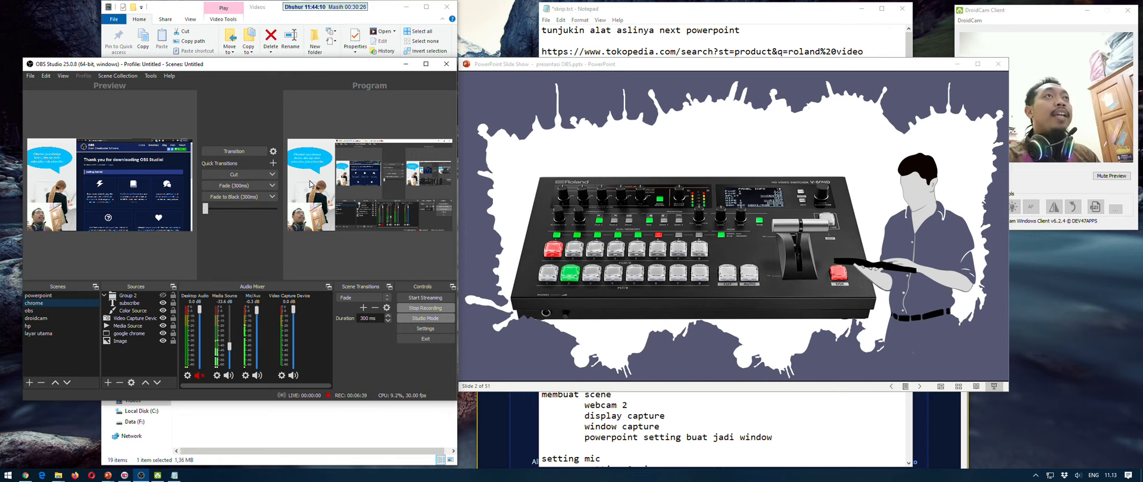
left_click(145, 169)
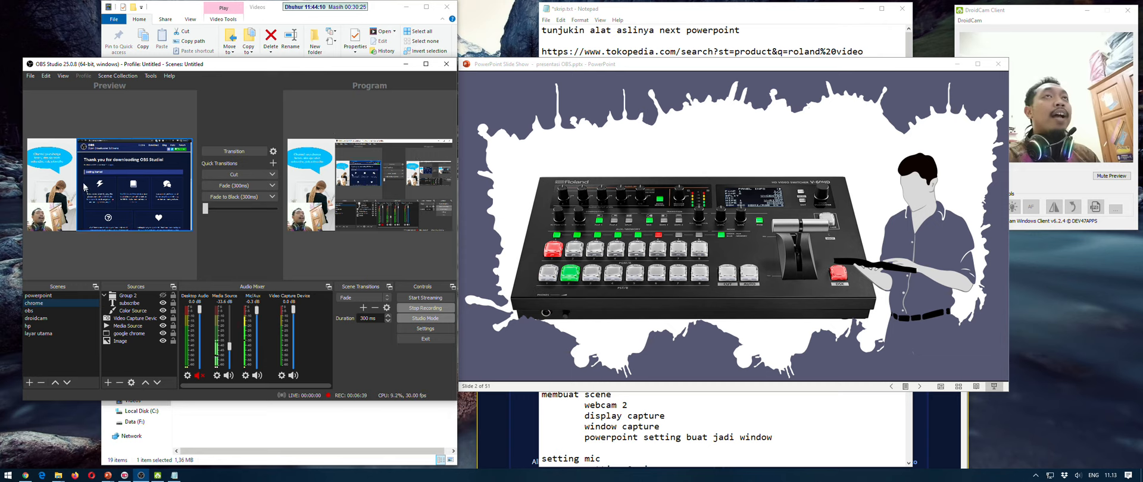
left_click(39, 296)
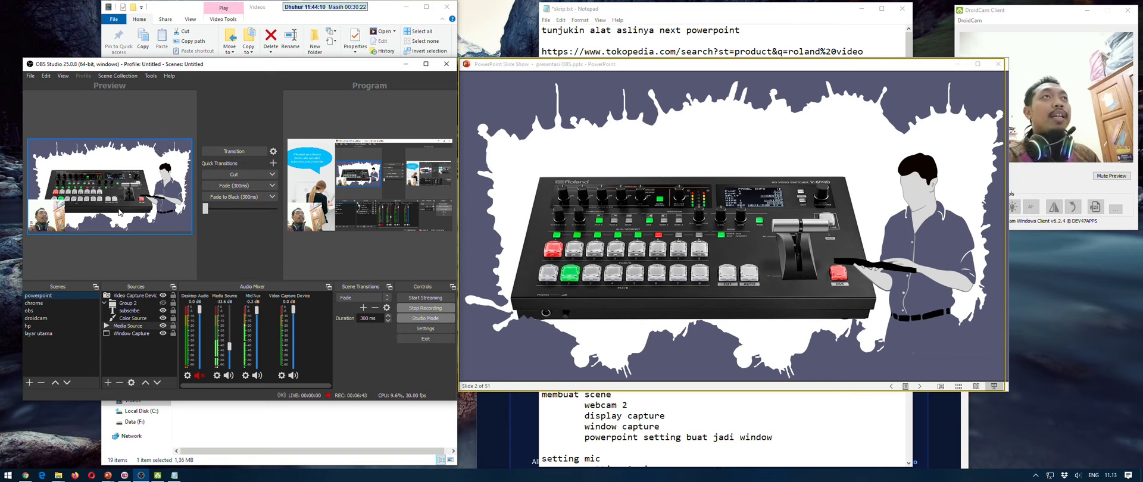
left_click(163, 303)
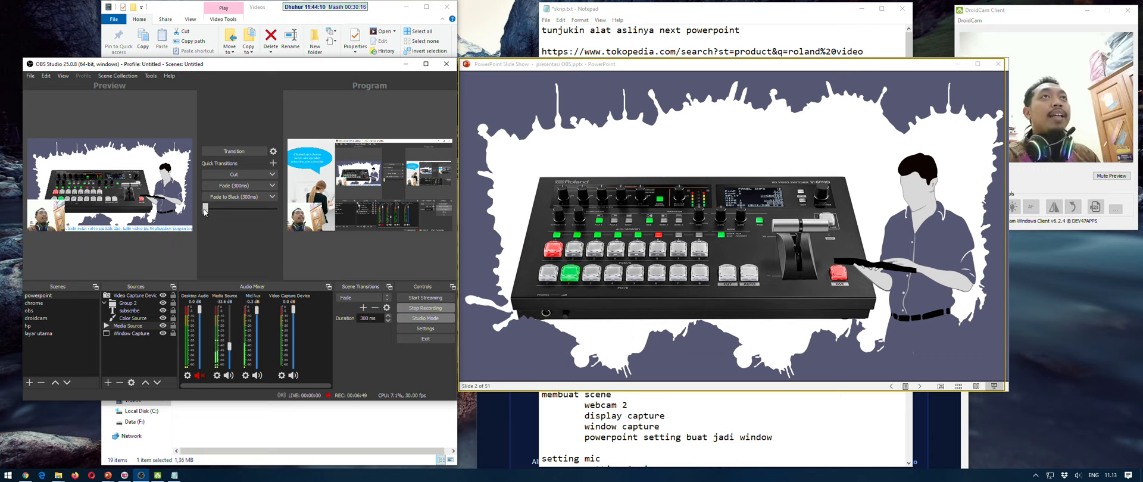
Transition the powerpoint scene live and then back to the obs scene, with the skrip.txt notes brought to the front
left_click_drag(204, 212, 281, 224)
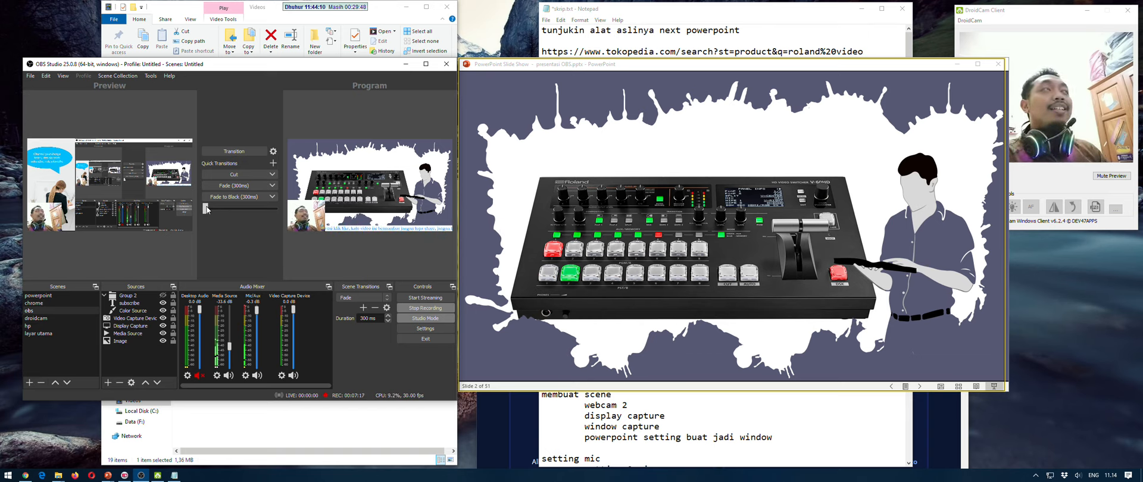
left_click(621, 23)
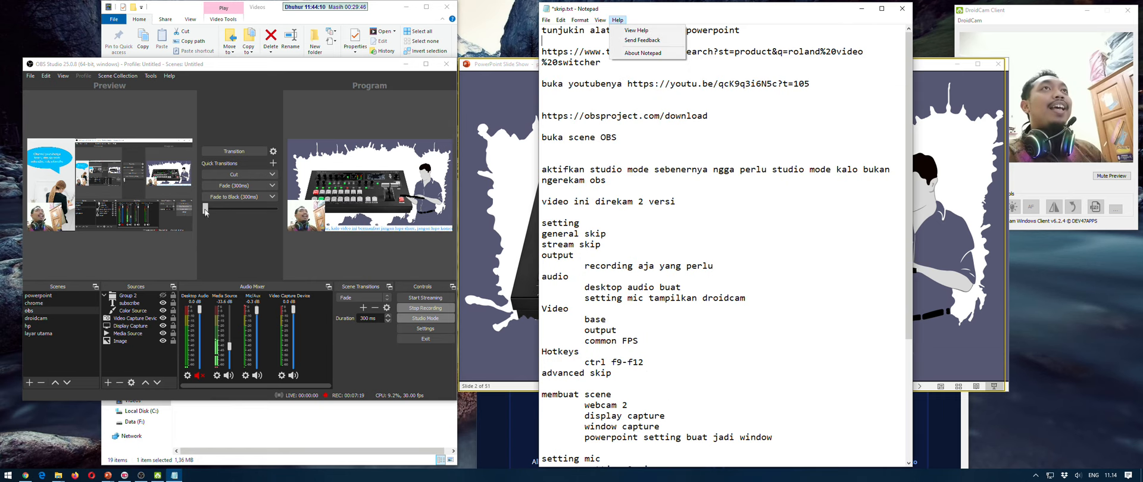
left_click_drag(205, 210, 278, 208)
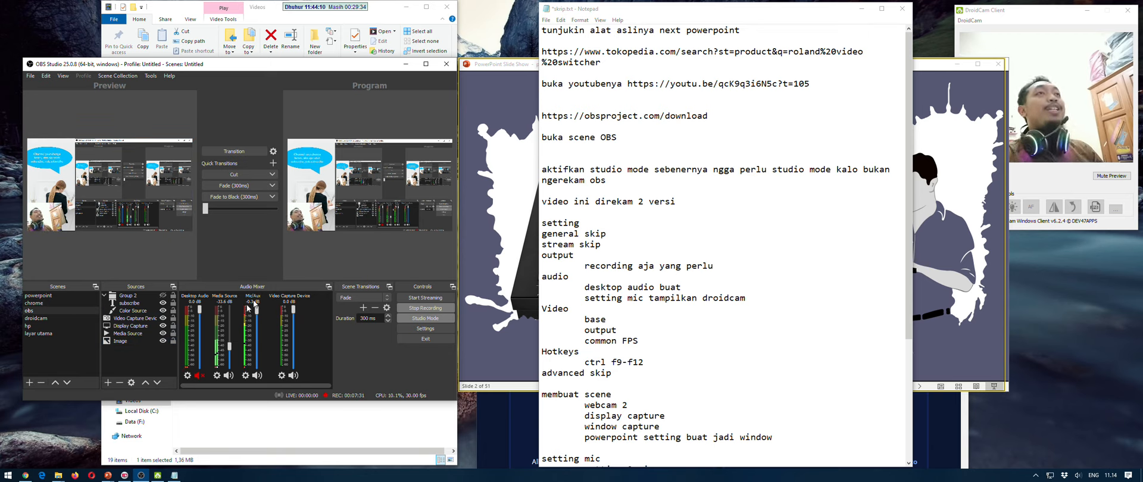
Add a new scene named Scene
left_click(29, 382)
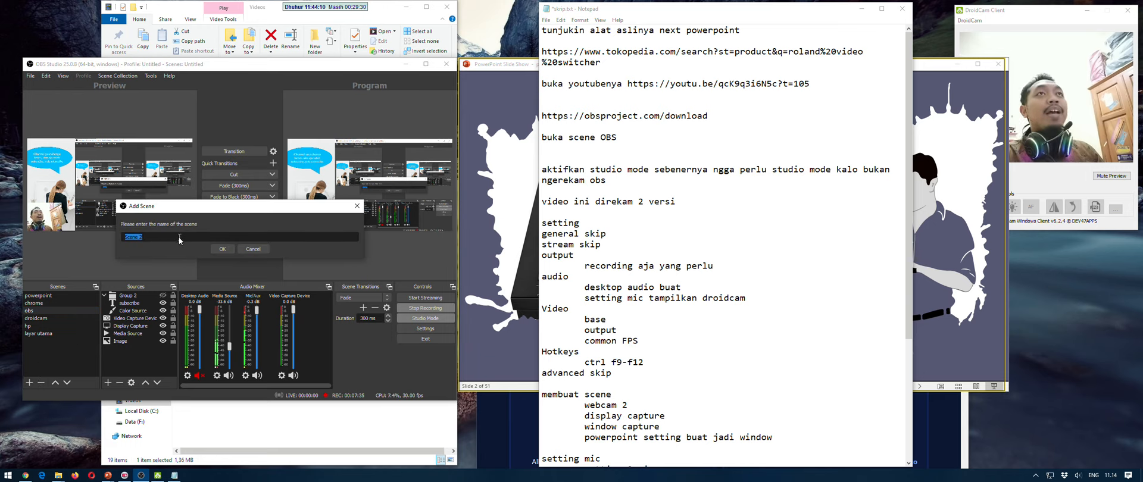
type("S")
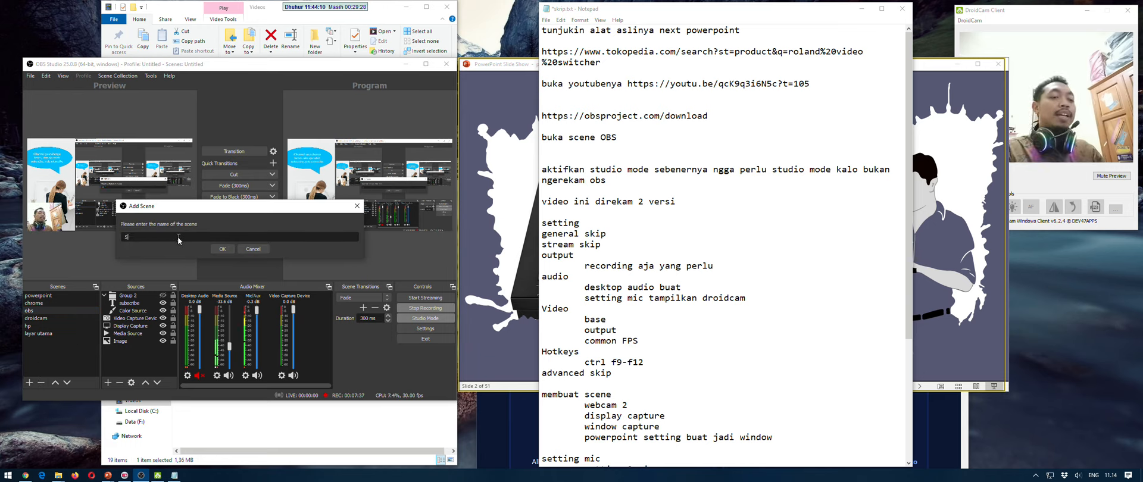
type("cene")
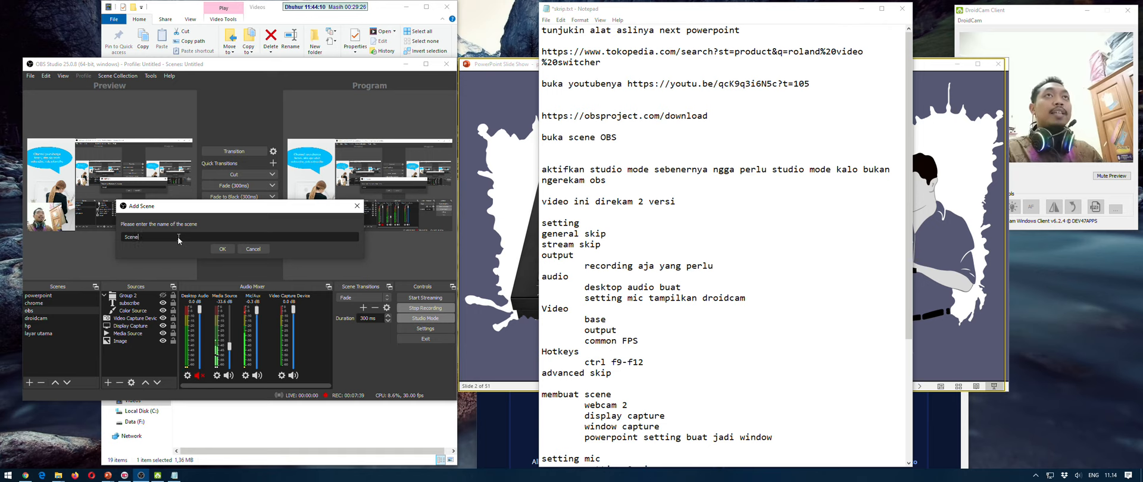
left_click(222, 248)
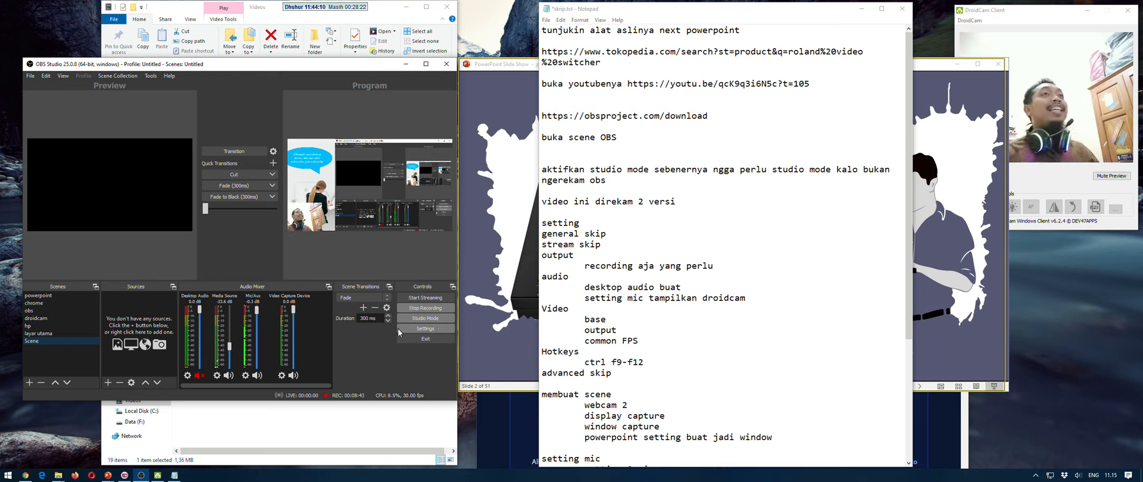
Open the OBS settings, resize and reposition their window, and review the theme choices while keeping Dark (Default)
left_click(425, 328)
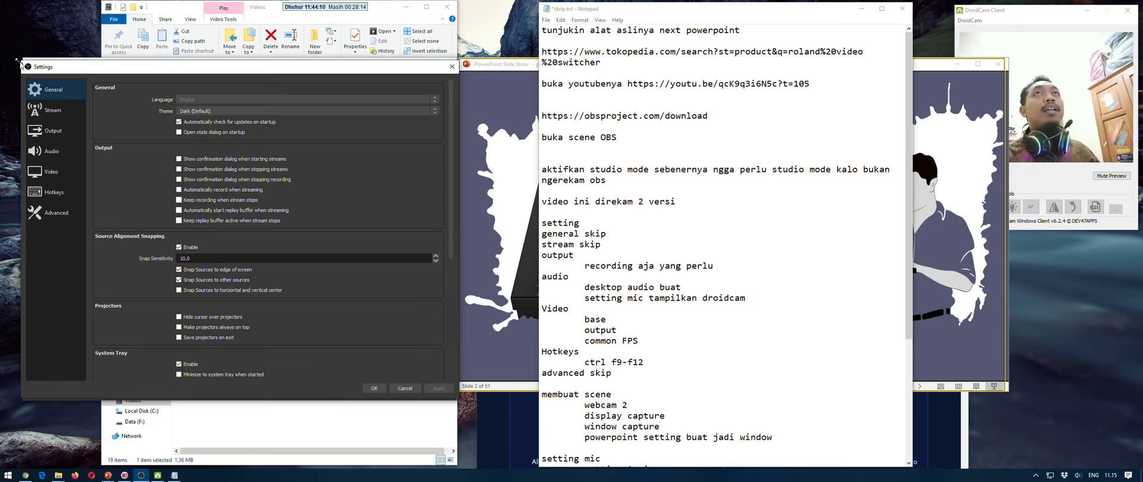
left_click_drag(21, 60, 46, 80)
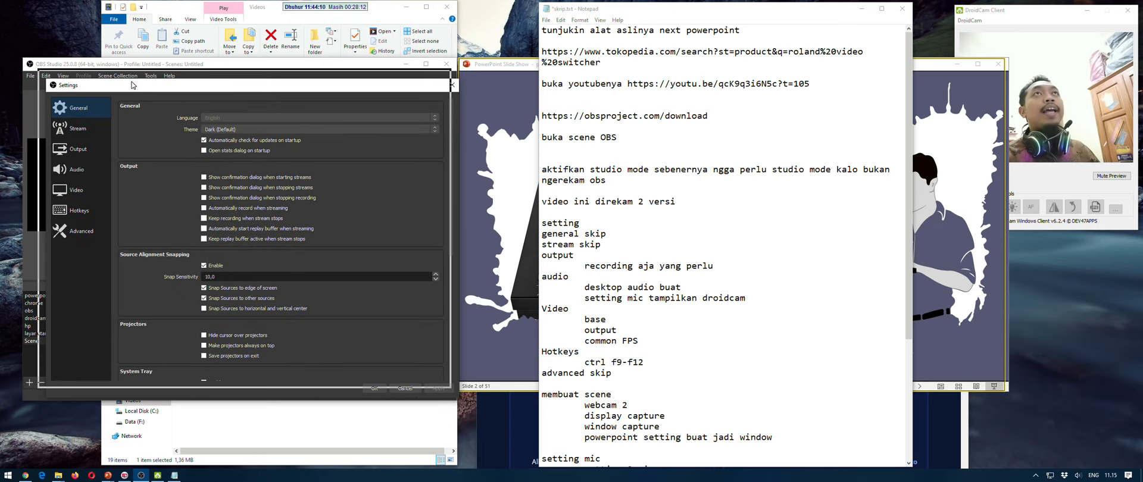
left_click_drag(141, 92, 132, 82)
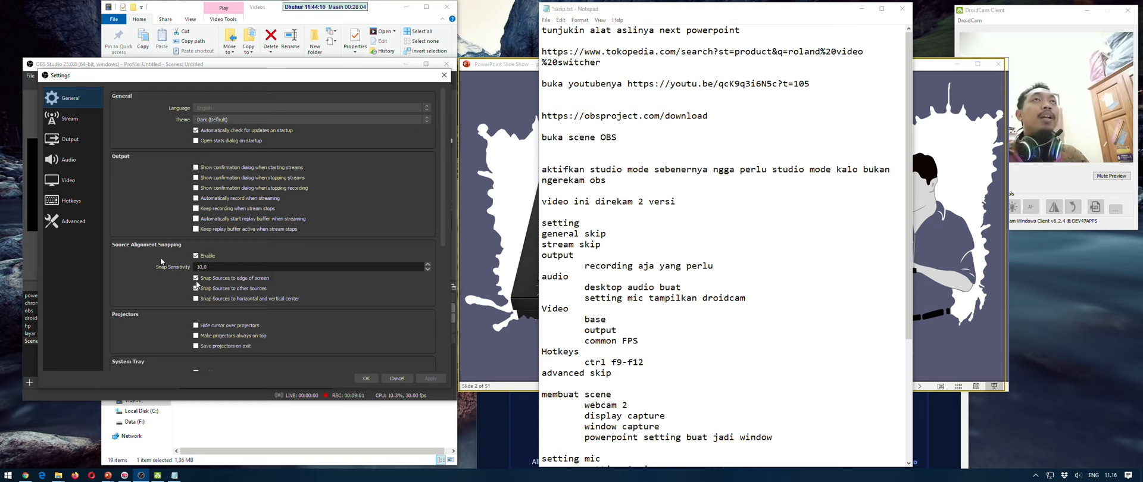
left_click(209, 119)
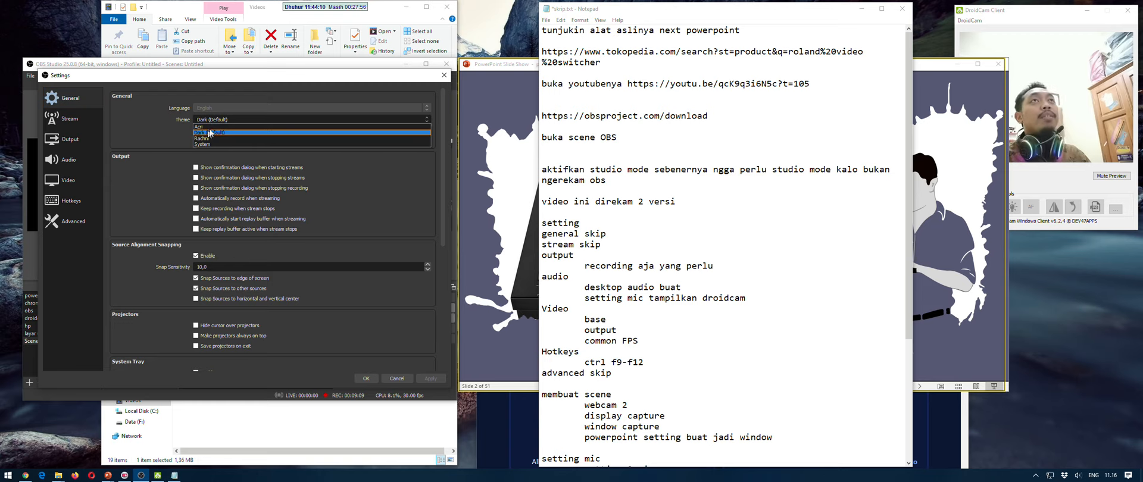
left_click(208, 133)
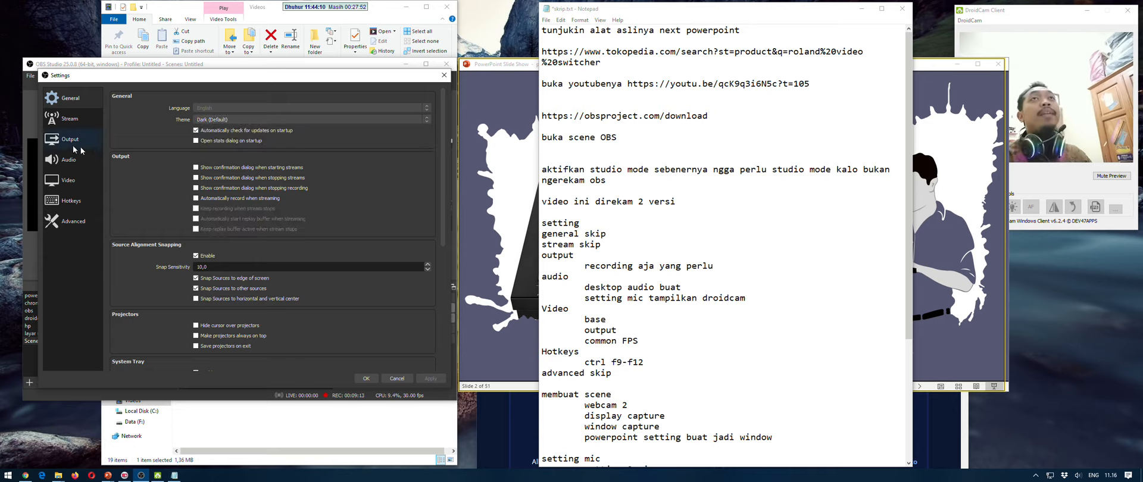
Review the Stream settings and the Output settings for streaming, recording, audio and the replay buffer
left_click(70, 119)
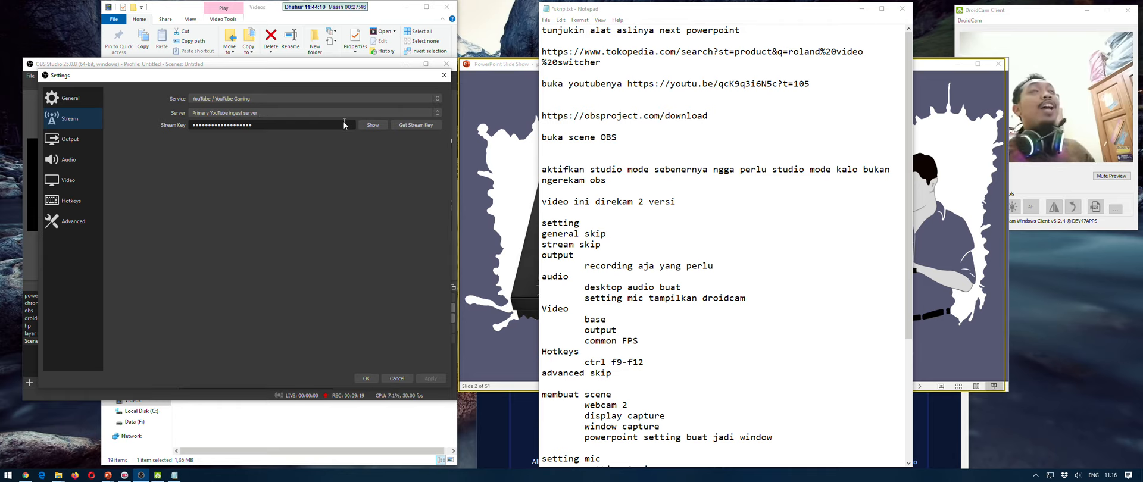
left_click(70, 140)
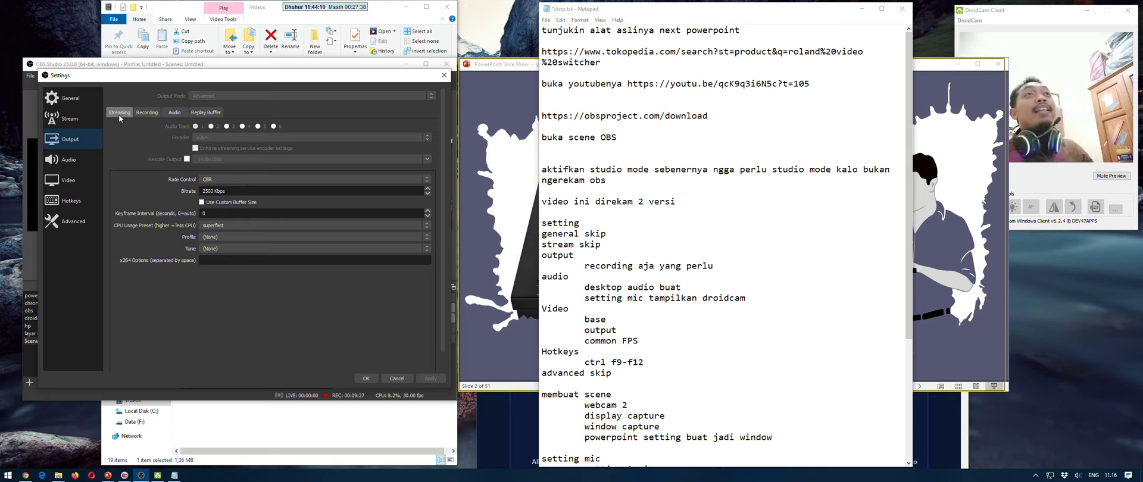
left_click(152, 112)
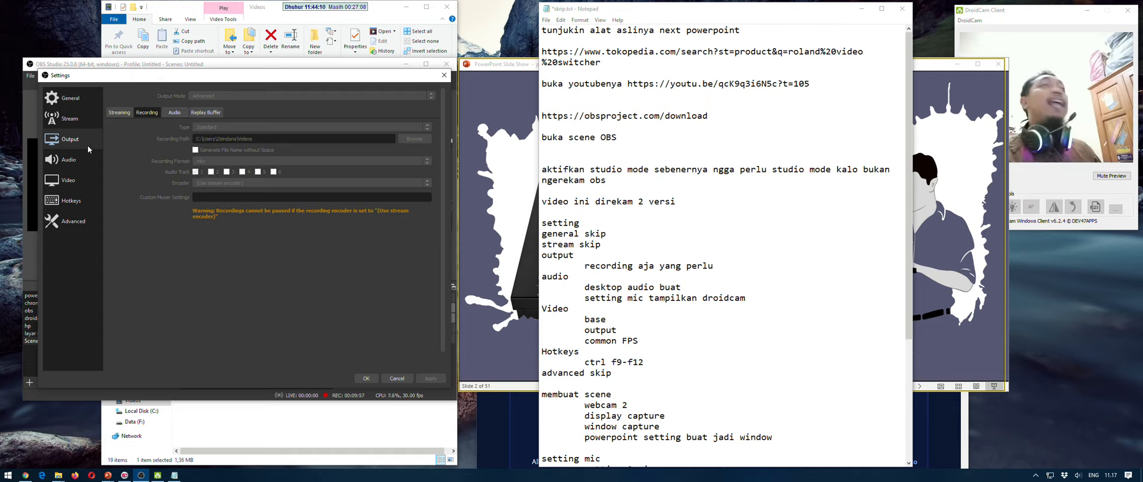
left_click(172, 115)
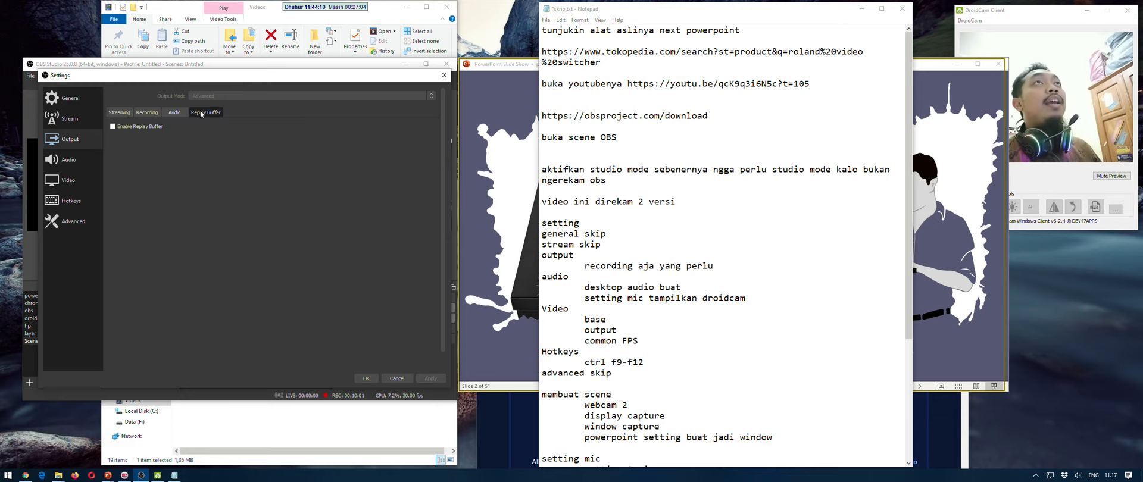
left_click(146, 112)
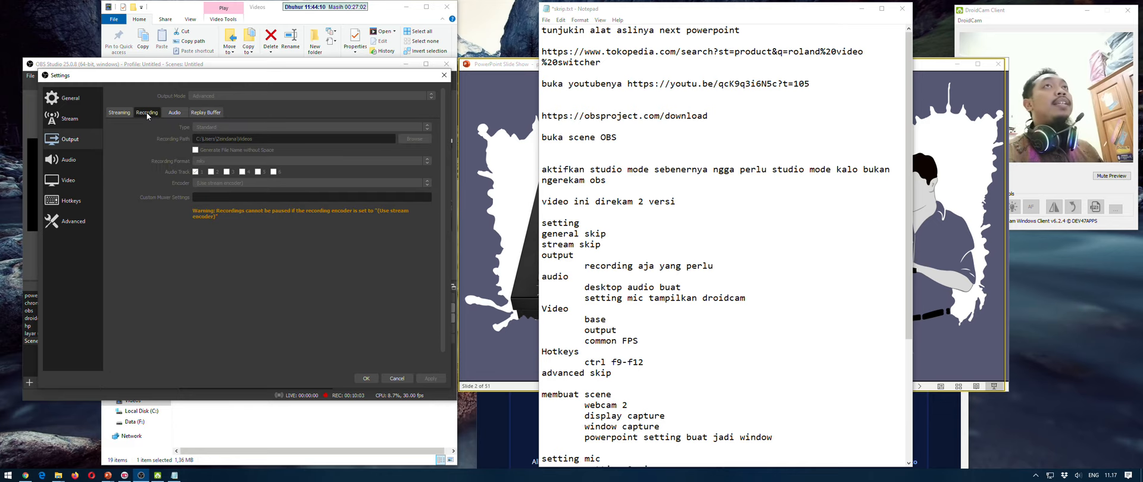
left_click(113, 114)
Review the device choices for Desktop Audio and Mic/Auxiliary Audio, and leave the settings without saving
left_click(68, 160)
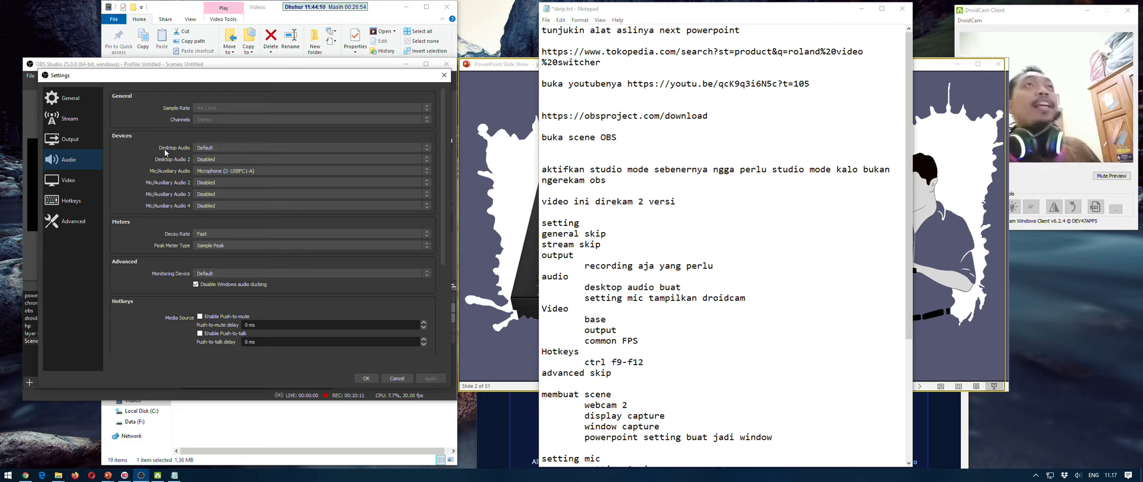
left_click(212, 150)
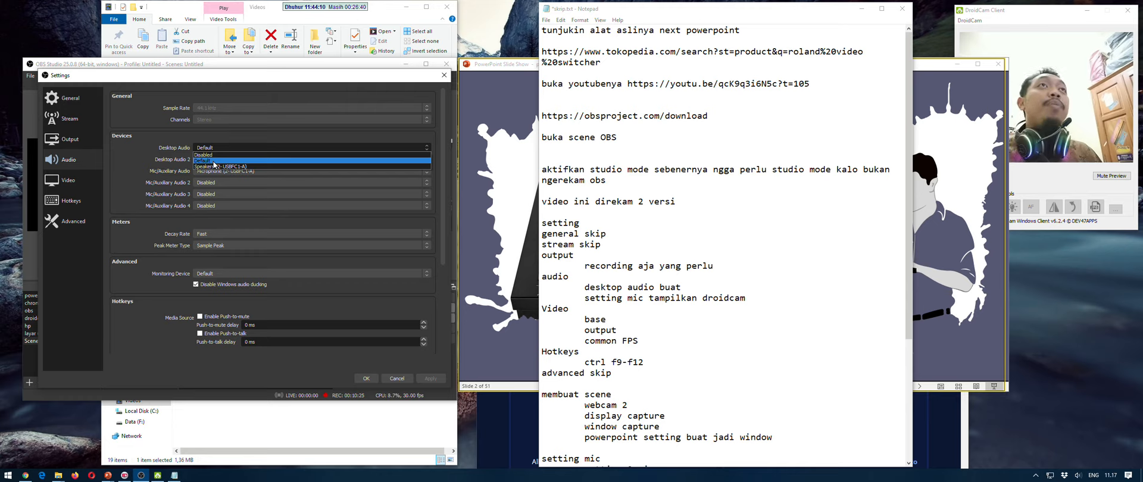
left_click(214, 161)
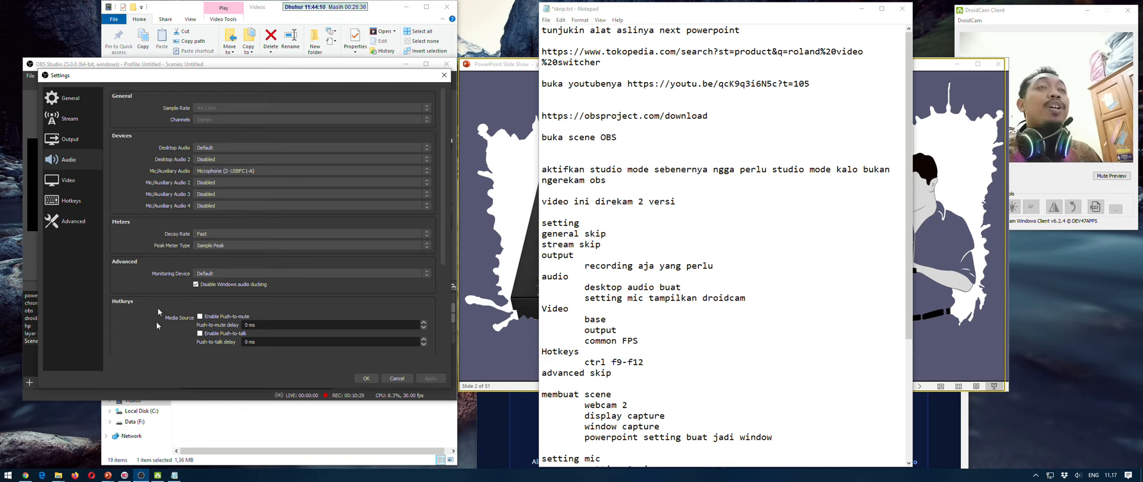
left_click(221, 173)
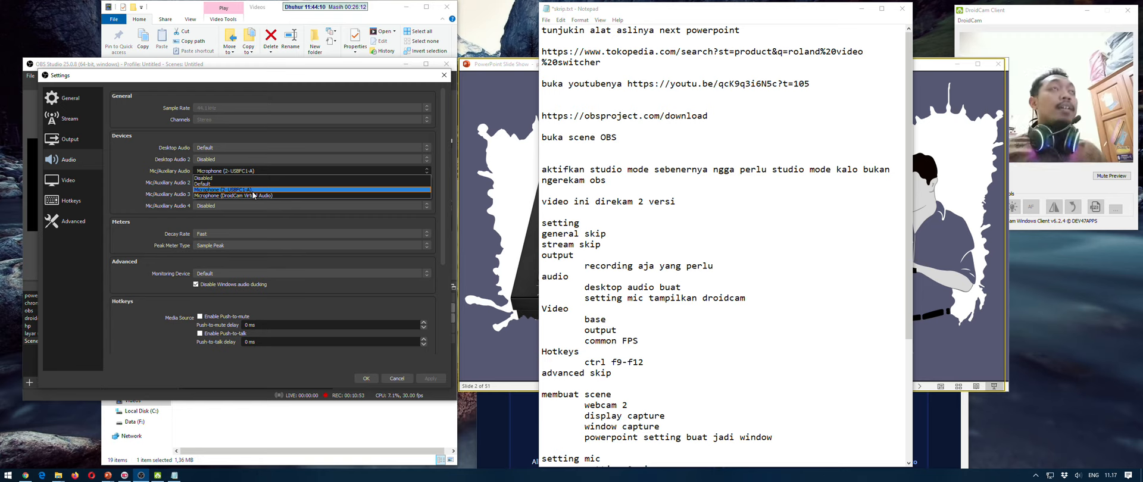
left_click(130, 189)
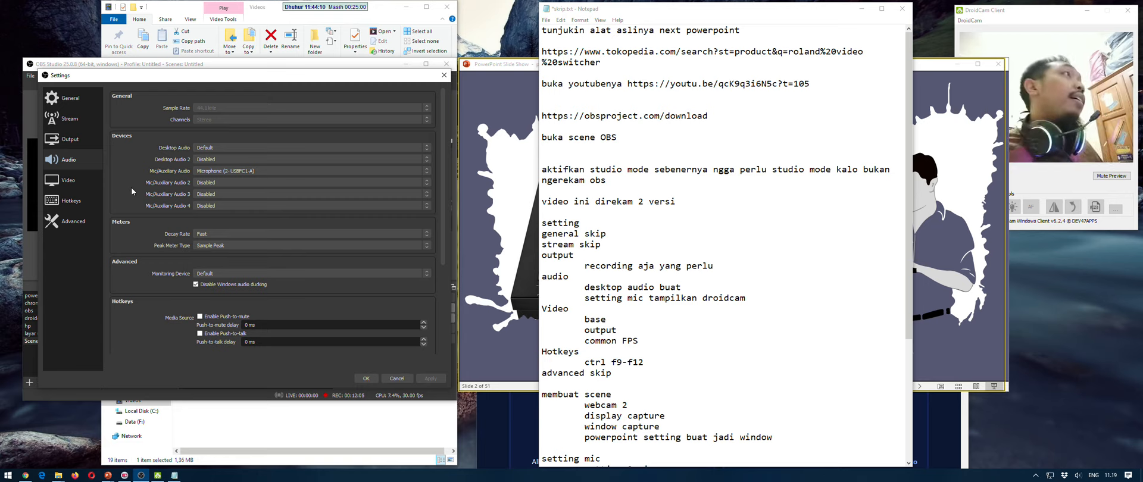
left_click(397, 378)
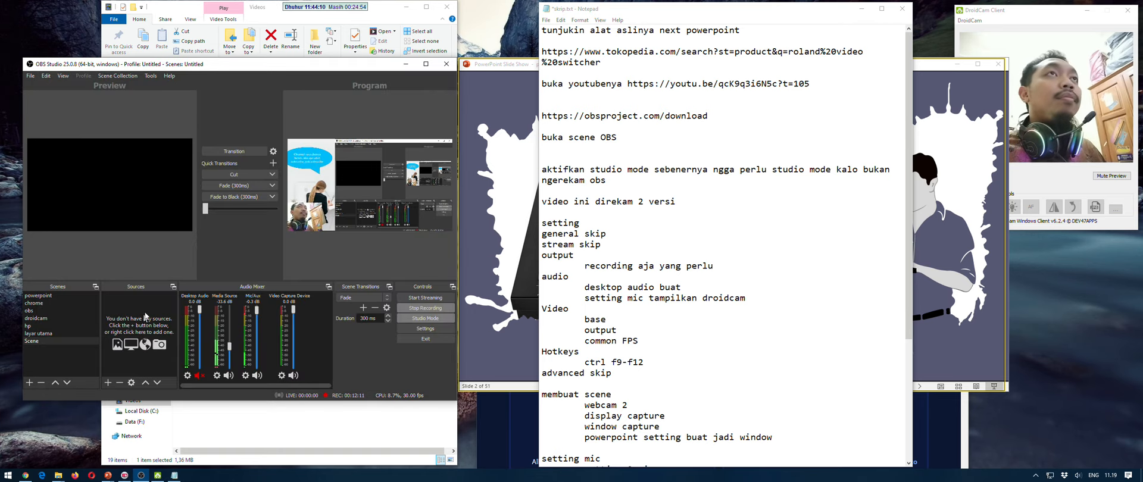
Put the droidcam scene live from the Studio Mode preview, with the DroidCam Client window in front
left_click(34, 319)
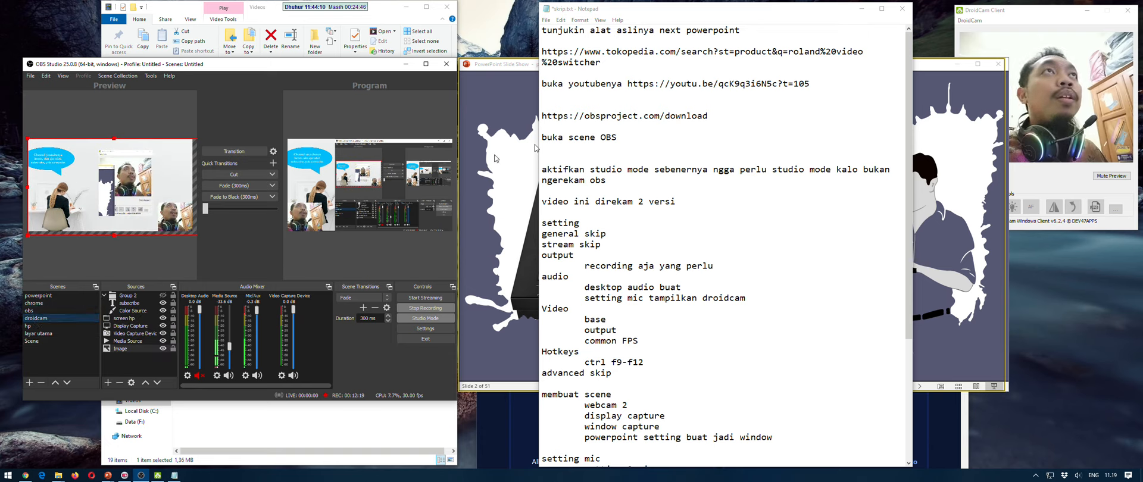
left_click(1036, 60)
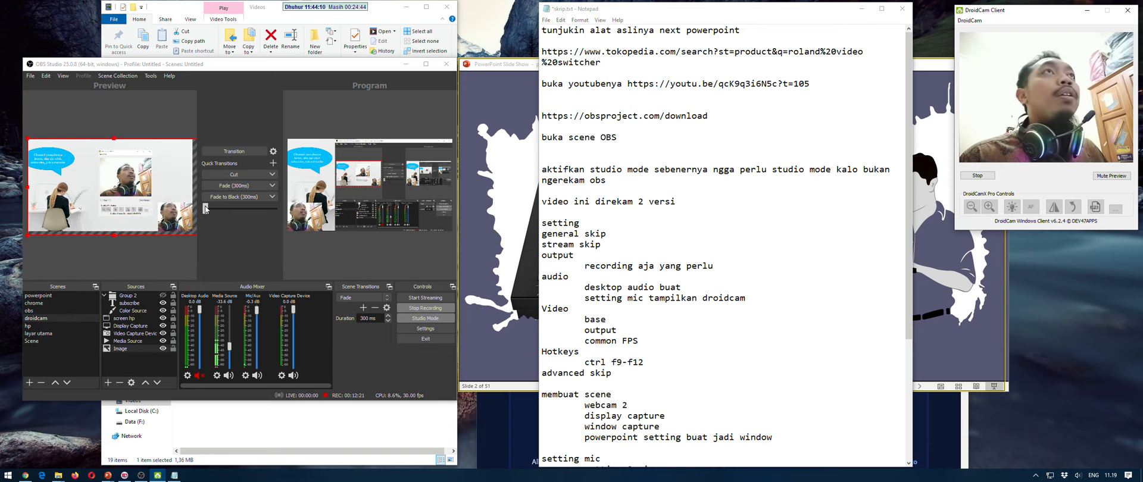
left_click(229, 211)
left_click_drag(212, 220, 277, 211)
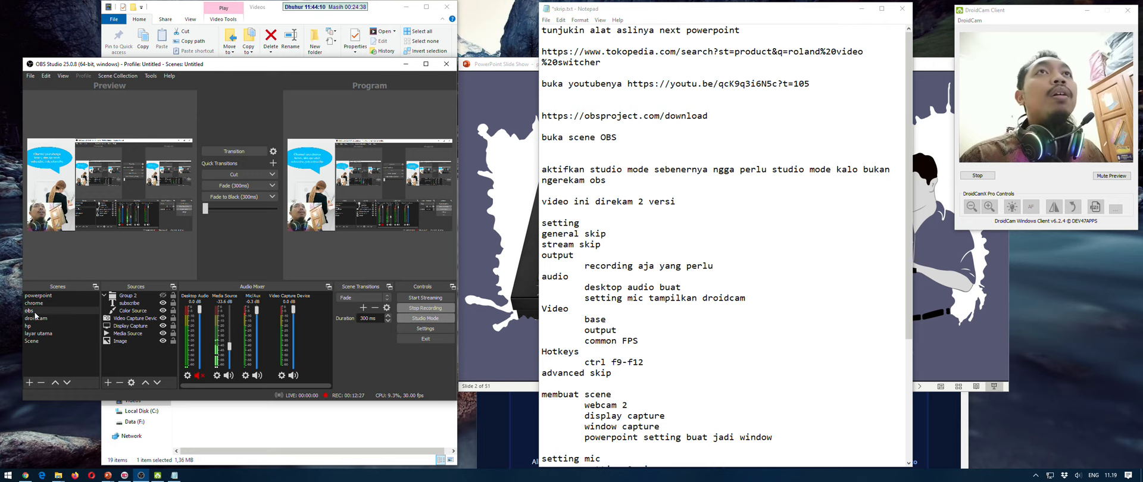
left_click(36, 319)
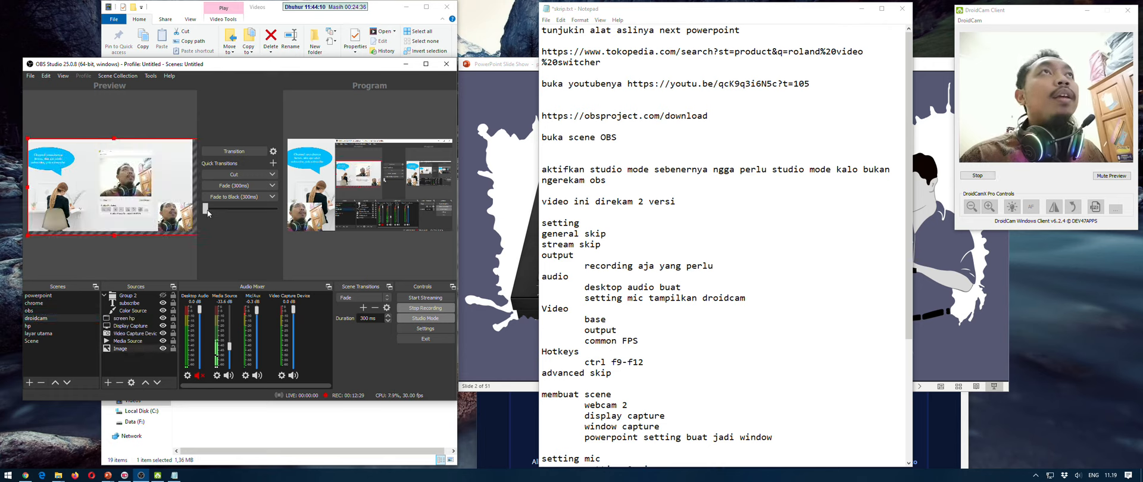
left_click_drag(207, 209, 287, 214)
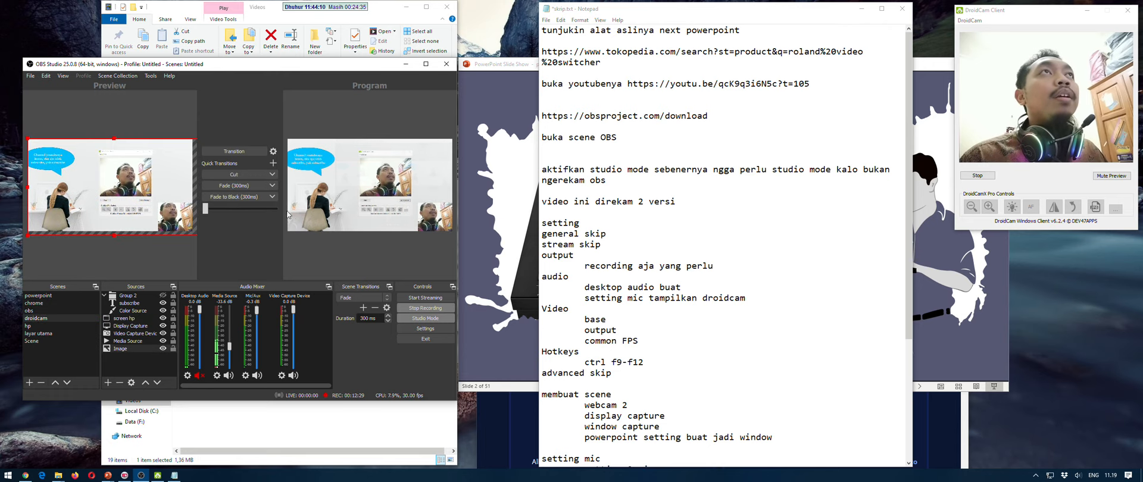
Stop the DroidCam feed and restart it over USB on port 4747 with both video and audio enabled
left_click(977, 177)
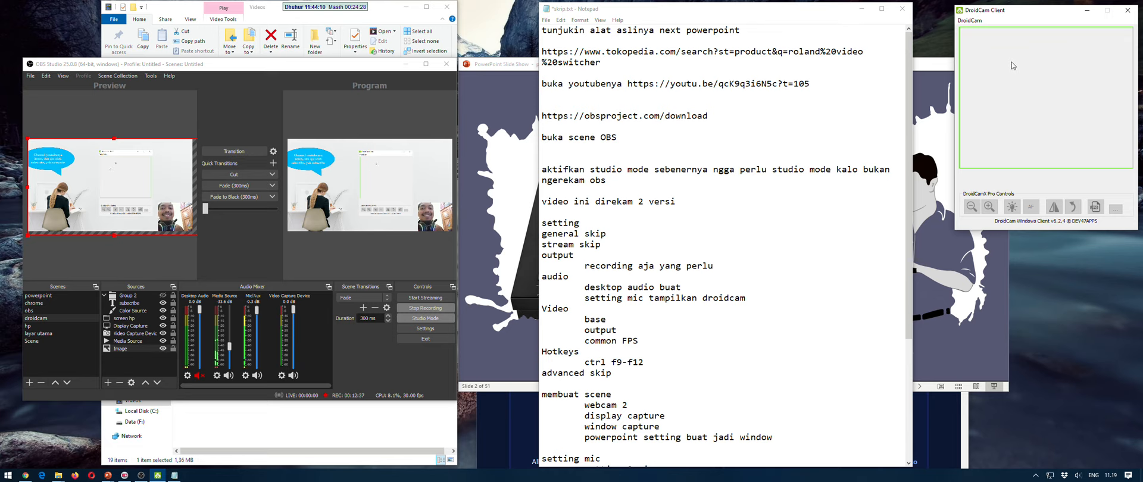
left_click(1016, 105)
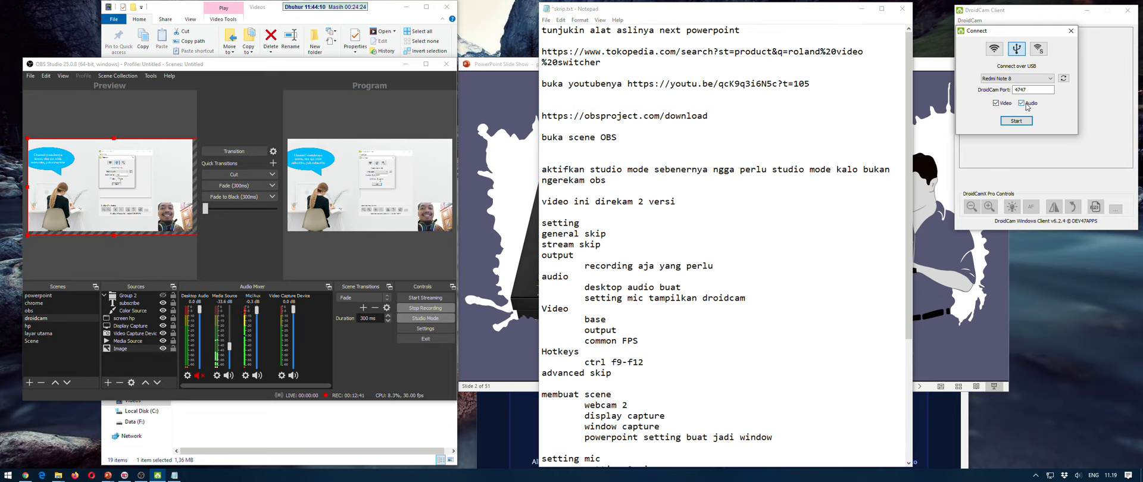
left_click(1017, 121)
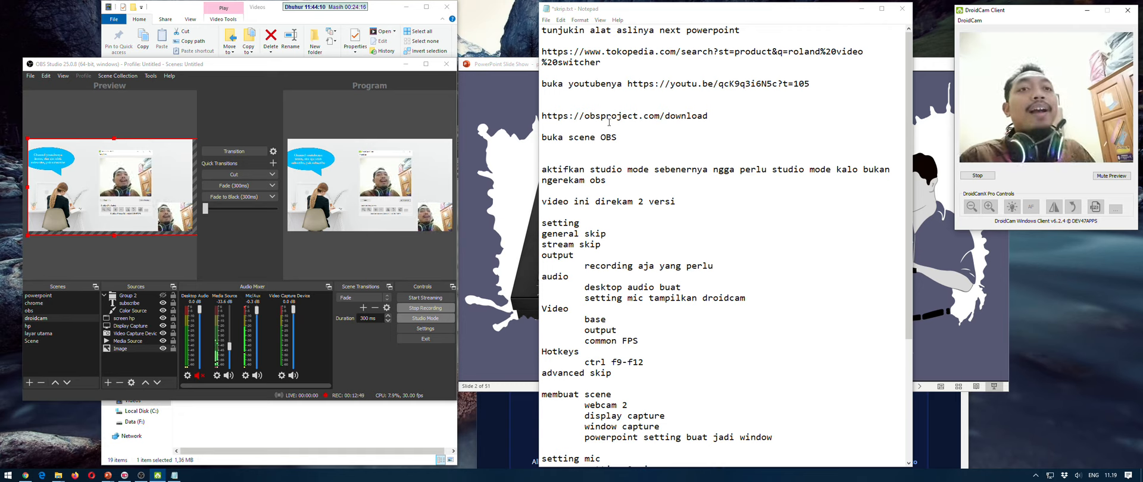
Transition back to the obs scene and set Mic/Auxiliary Audio 2 to Microphone (DroidCam Virtual Audio) in the audio settings
left_click(29, 310)
left_click_drag(206, 209, 270, 210)
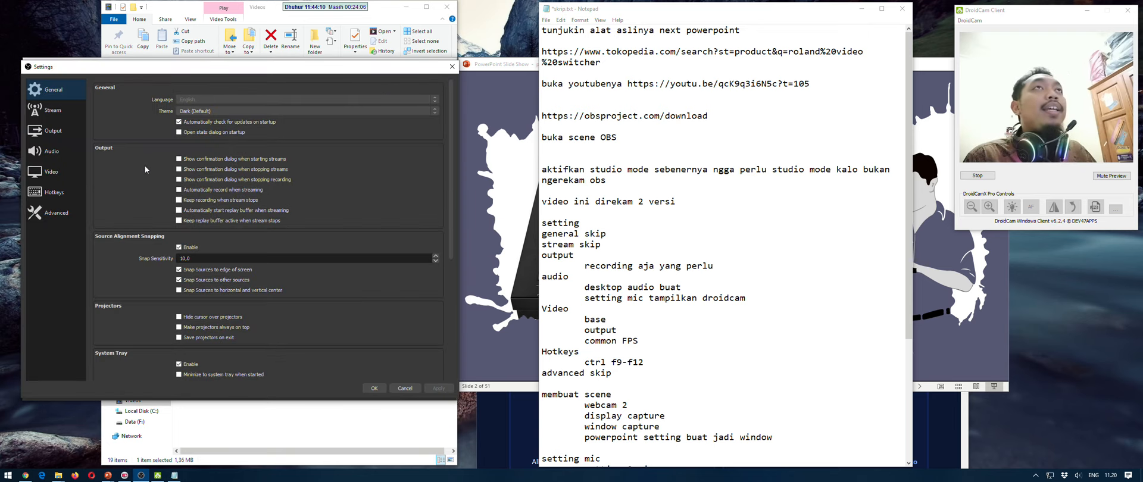
left_click(45, 157)
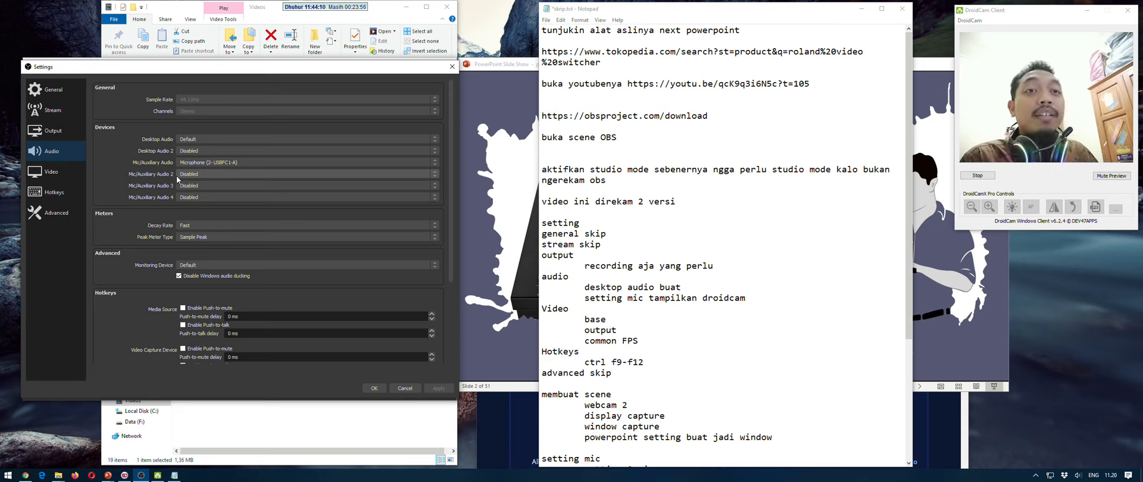
left_click(200, 175)
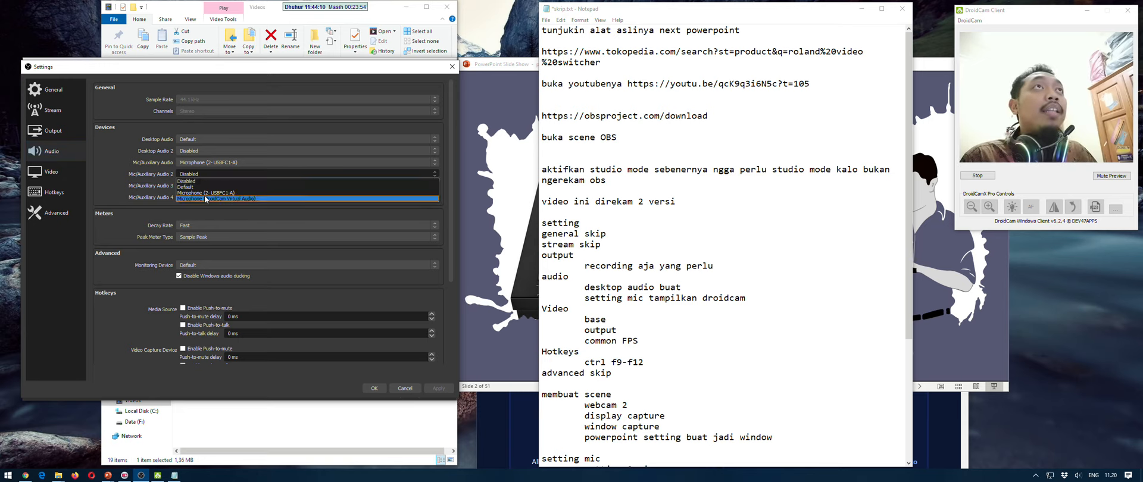
left_click(205, 195)
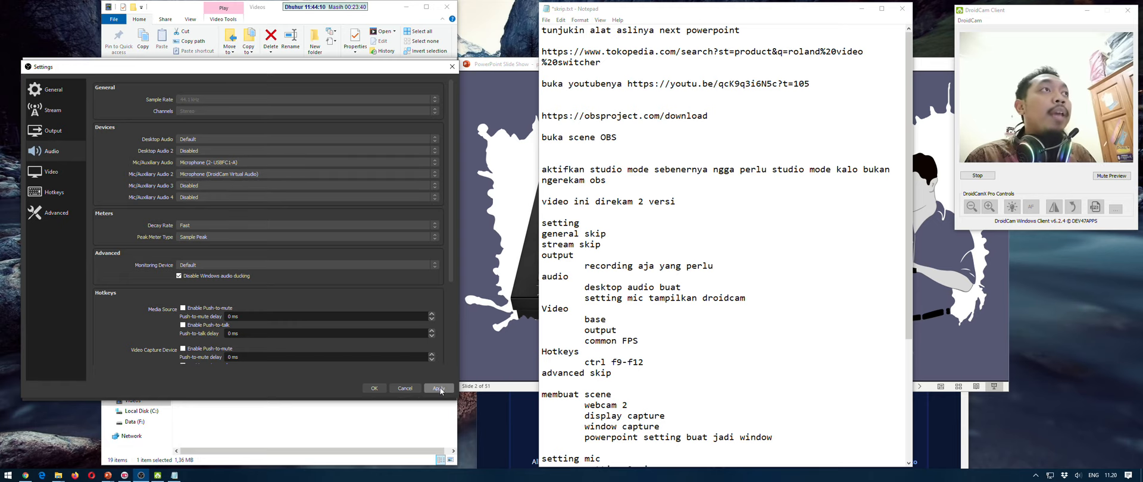
Save the audio settings and mute the Mic/Aux 2 channel in the audio mixer
left_click(374, 388)
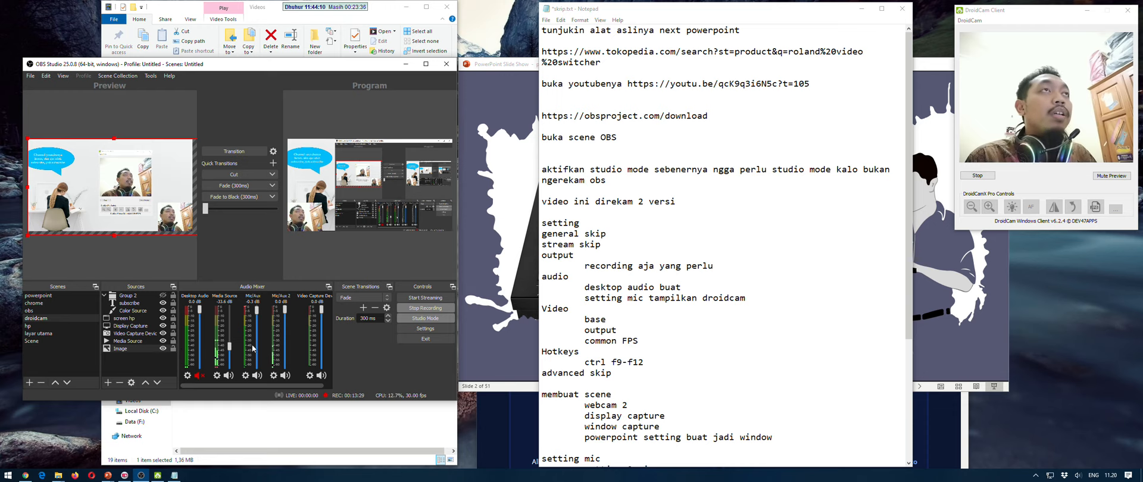
left_click(286, 377)
Put the droidcam scene live from the preview and turn off Studio Mode
left_click_drag(207, 209, 277, 210)
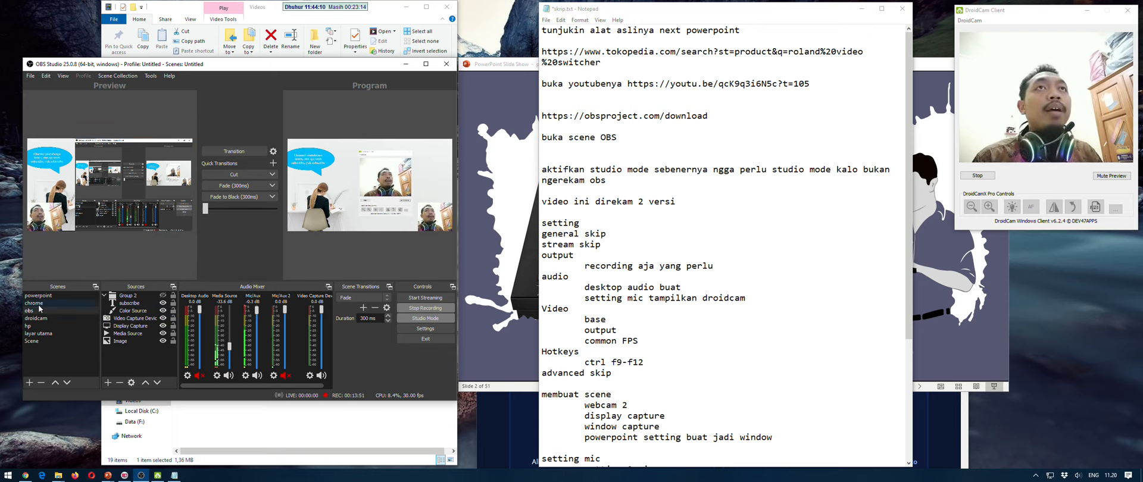
left_click(439, 319)
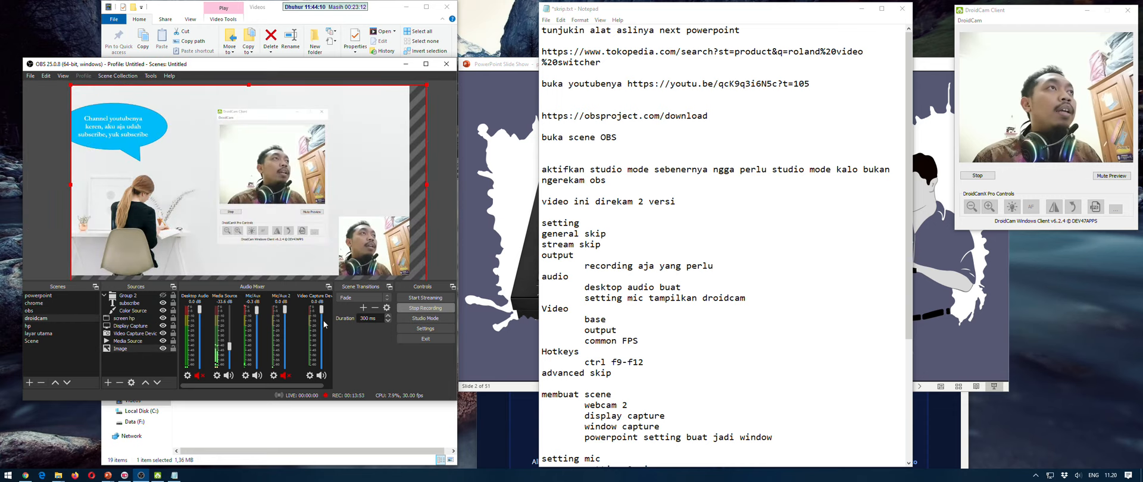
Switch to the chrome scene and search Google for "mic usb" in a new Chrome tab
left_click(36, 303)
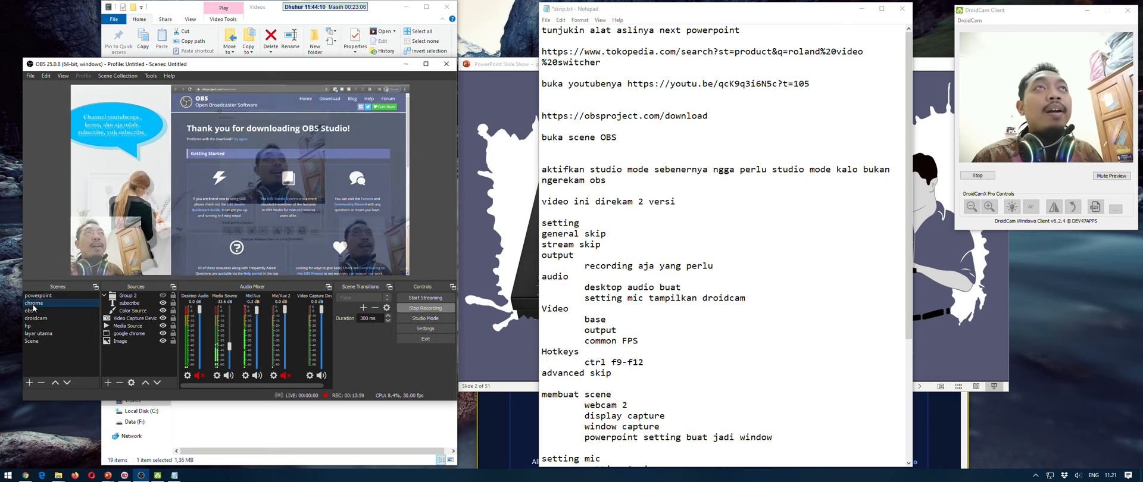
left_click(25, 475)
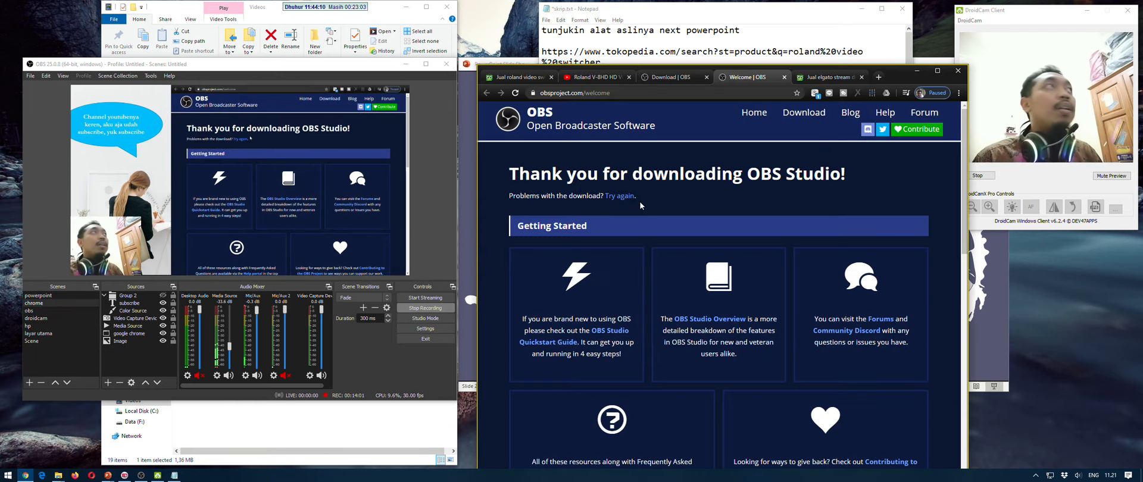
left_click(879, 78)
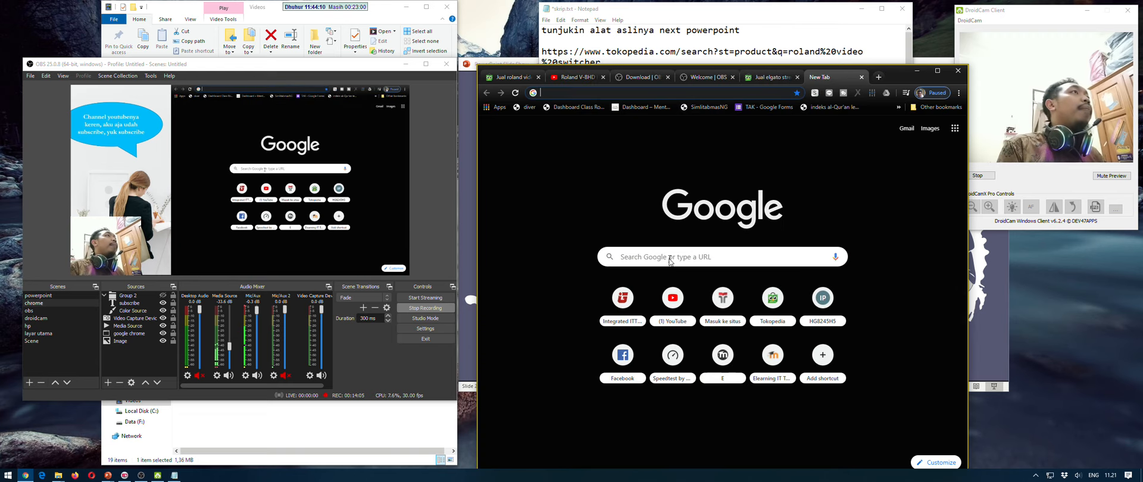
type("mic")
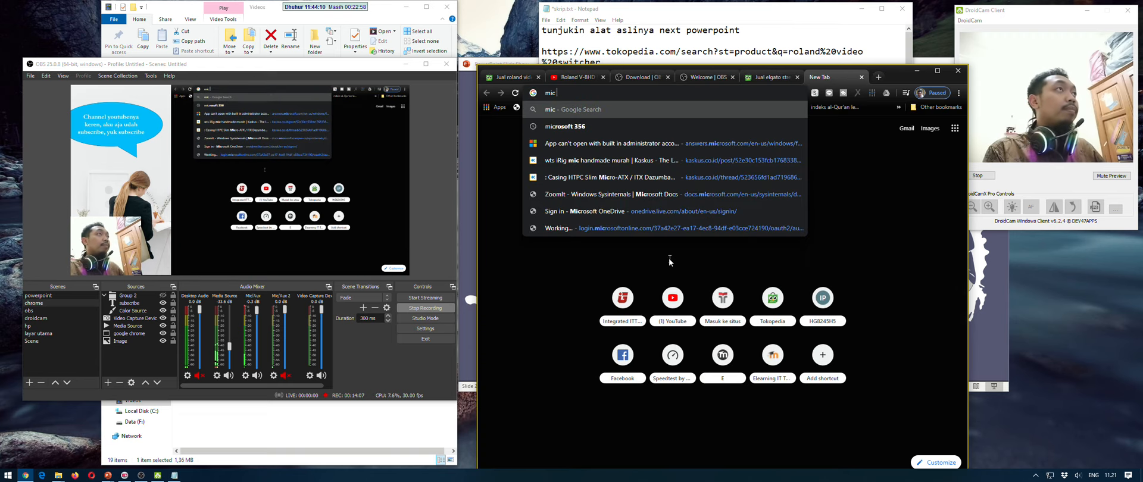
type(" usb")
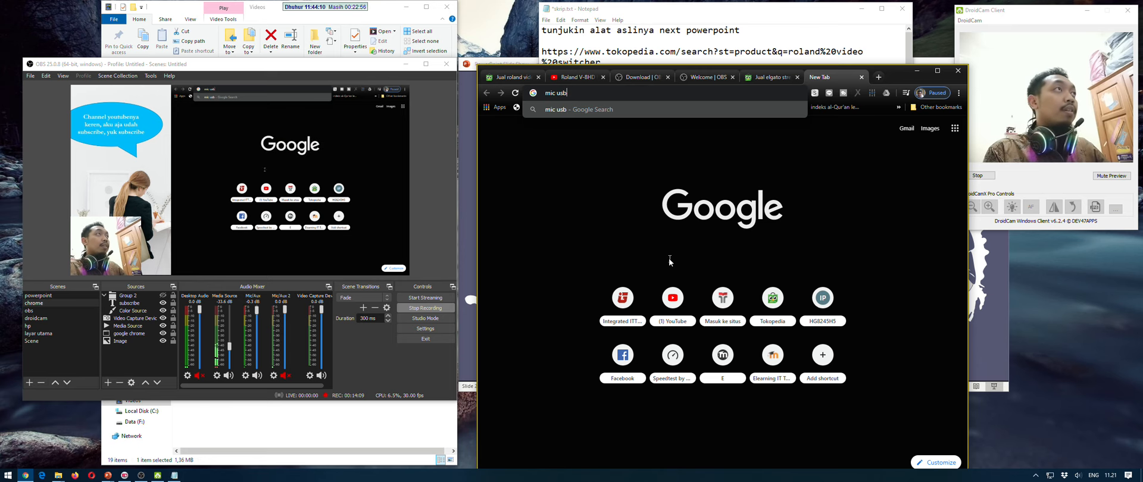
key("Return")
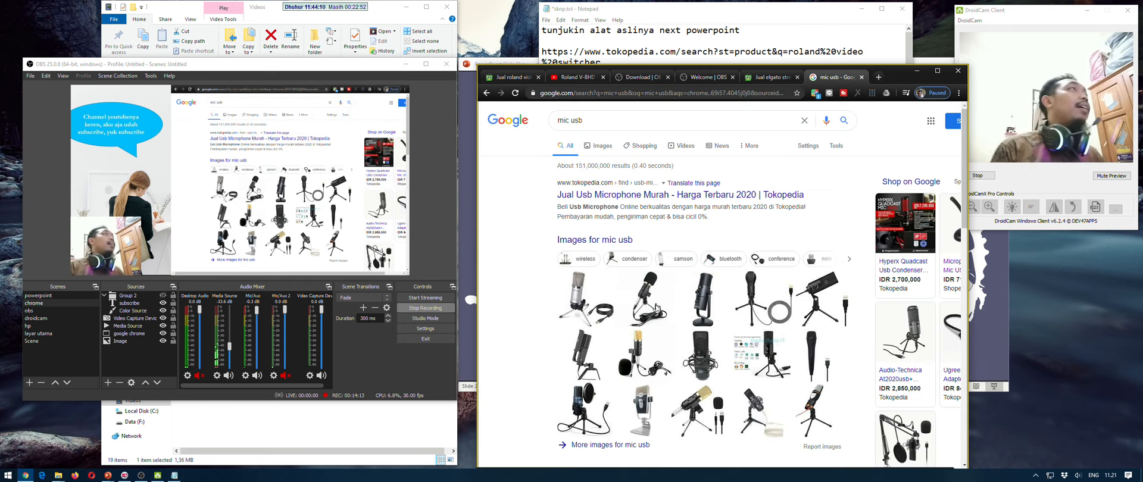
Move the Chrome window higher on the desktop and open the Tokopedia USB microphone listing from the search results
scroll(655, 310, "down", 2)
scroll(656, 311, "up", 2)
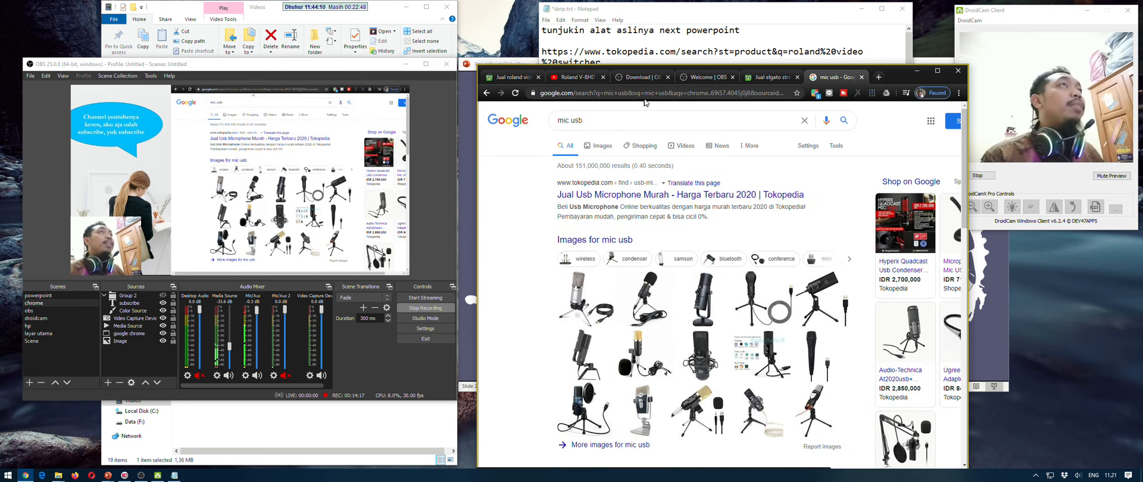
left_click_drag(874, 70, 858, 38)
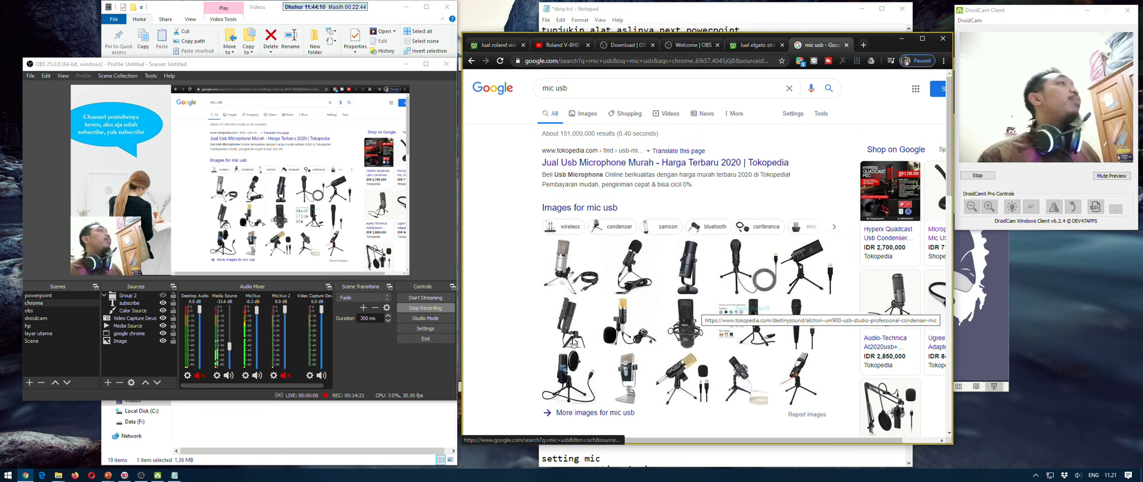
left_click(593, 167)
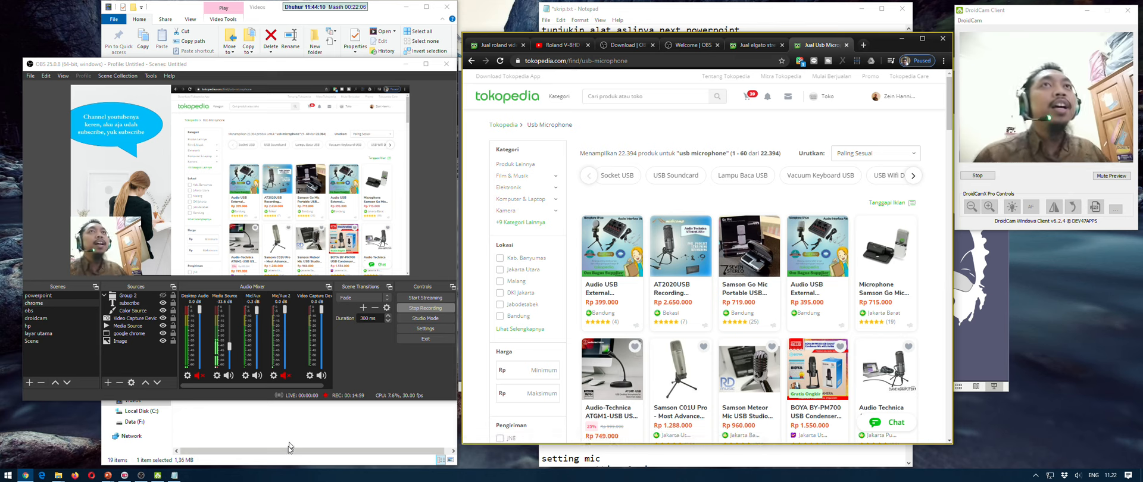
Switch to the obs scene and review the Mic/Auxiliary Audio devices in the audio settings without saving
left_click(32, 311)
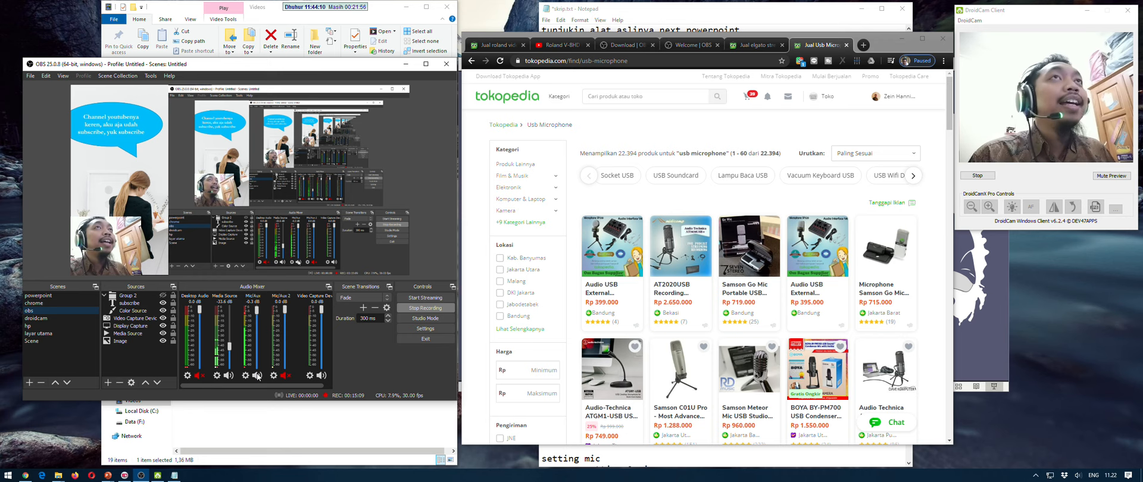
left_click(425, 329)
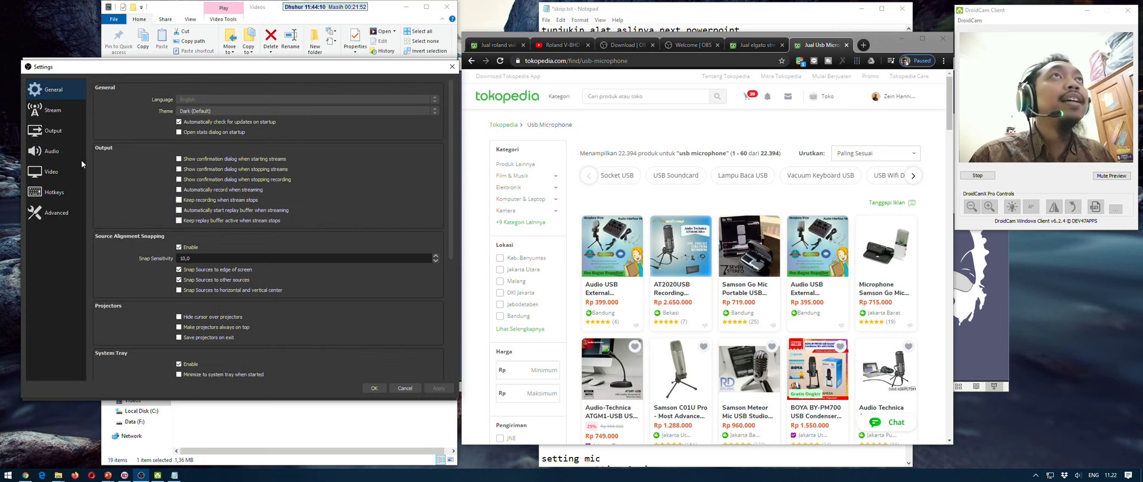
left_click(52, 152)
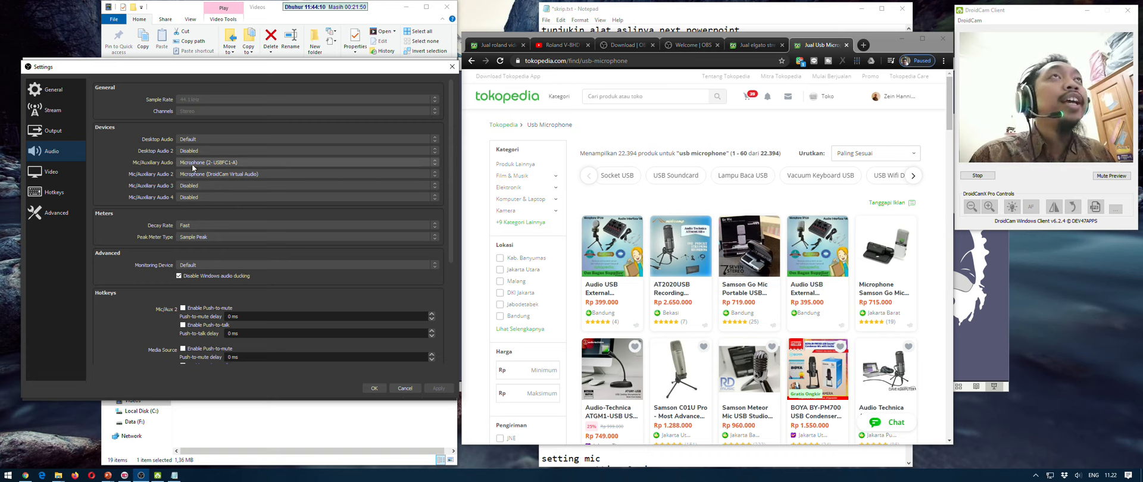
left_click(408, 389)
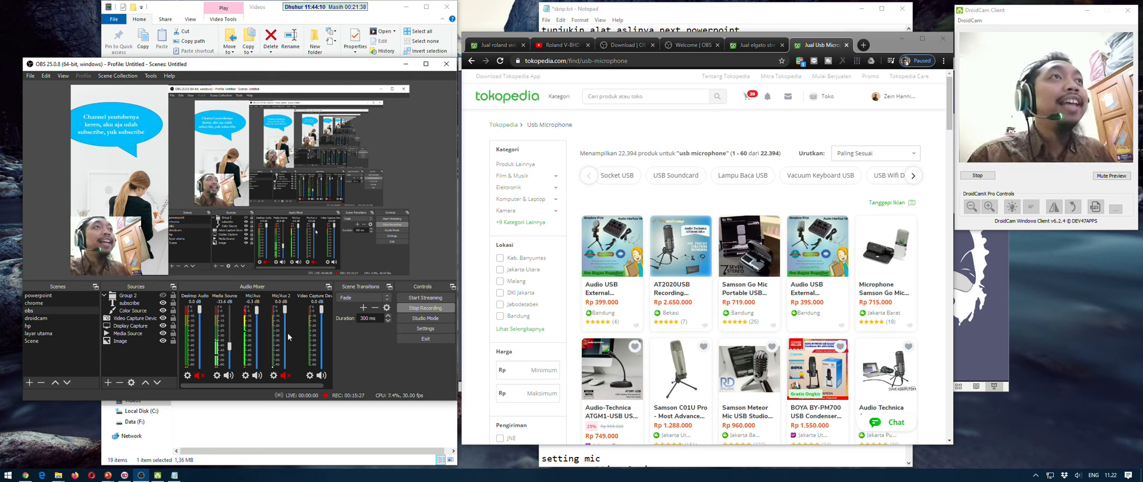
Mute the Mic/Aux channel and unmute Mic/Aux 2 in the audio mixer
left_click(258, 377)
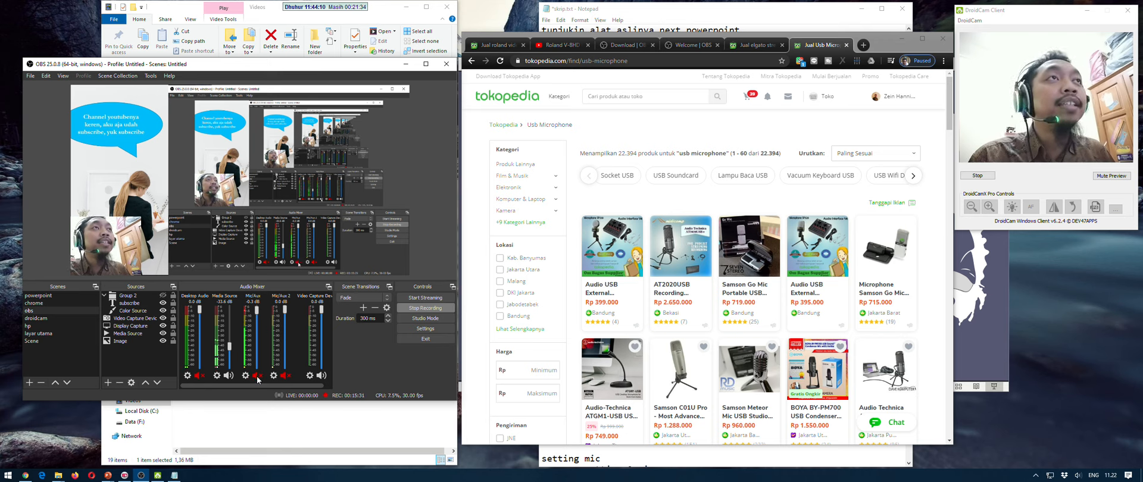
left_click(285, 377)
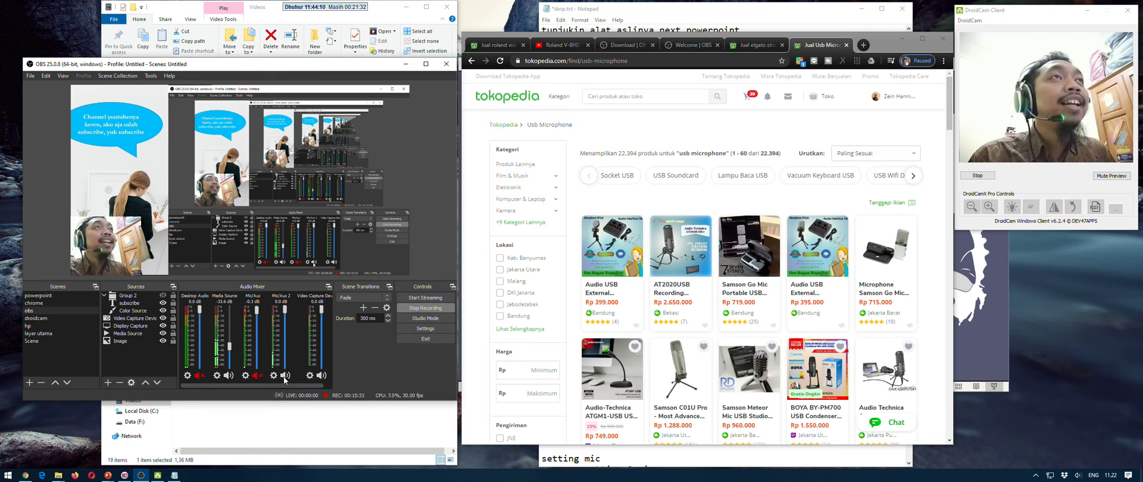
Set the audio monitoring of Mic/Aux 2 to Monitor and Output in the Advanced Audio Properties, and close them
right_click(284, 380)
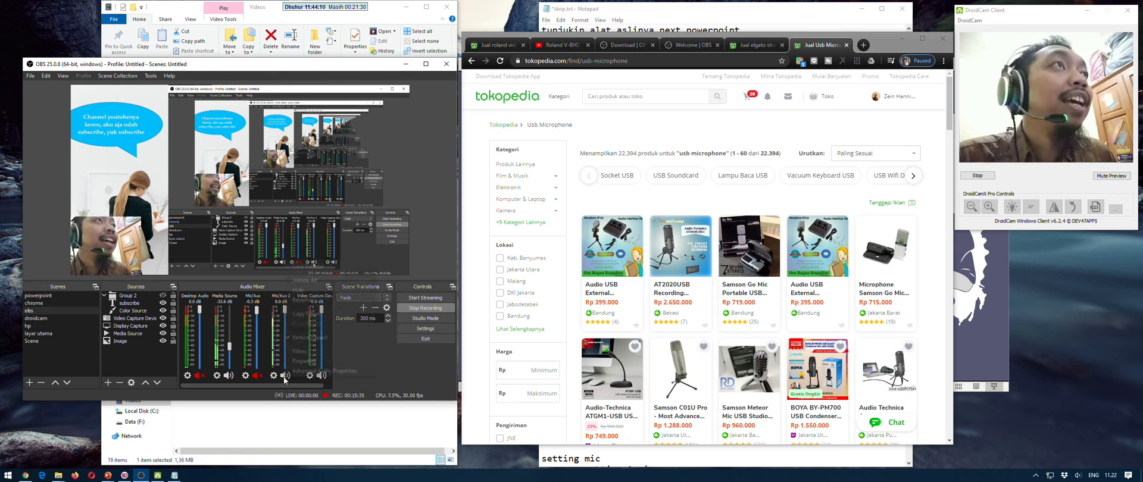
left_click(323, 371)
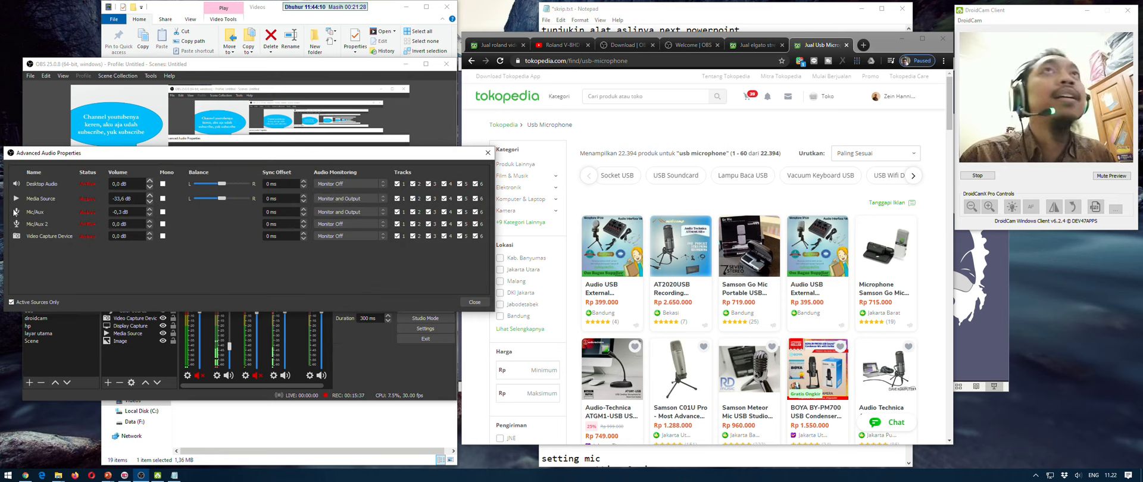
left_click(381, 224)
left_click(381, 243)
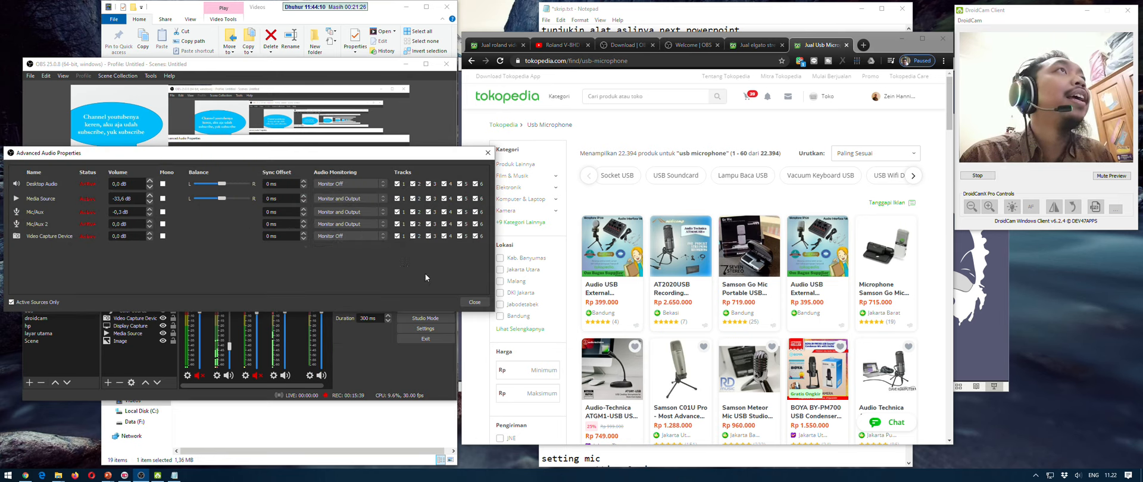
left_click(475, 302)
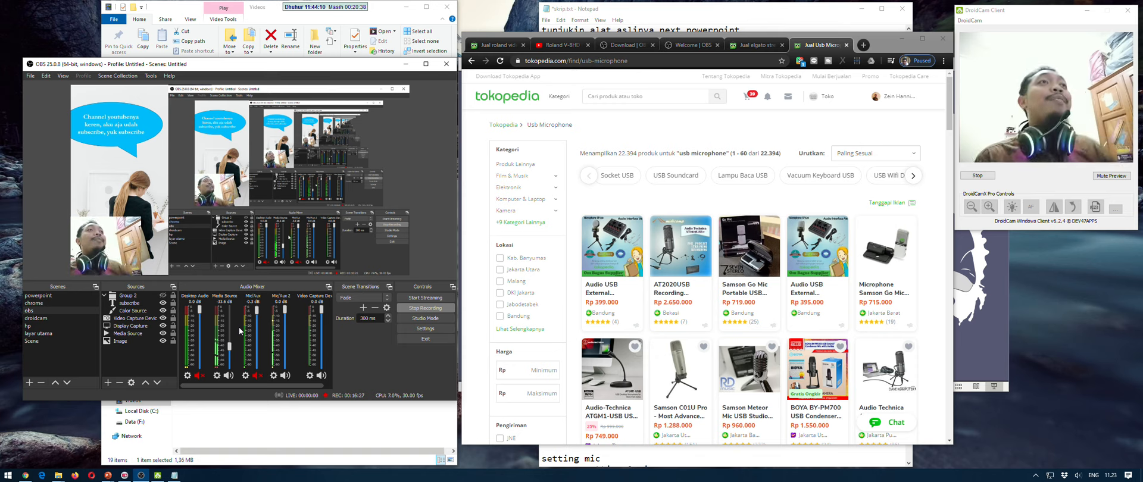
Reopen the Advanced Audio Properties and move the dialog upward, clear of the audio mixer
right_click(282, 378)
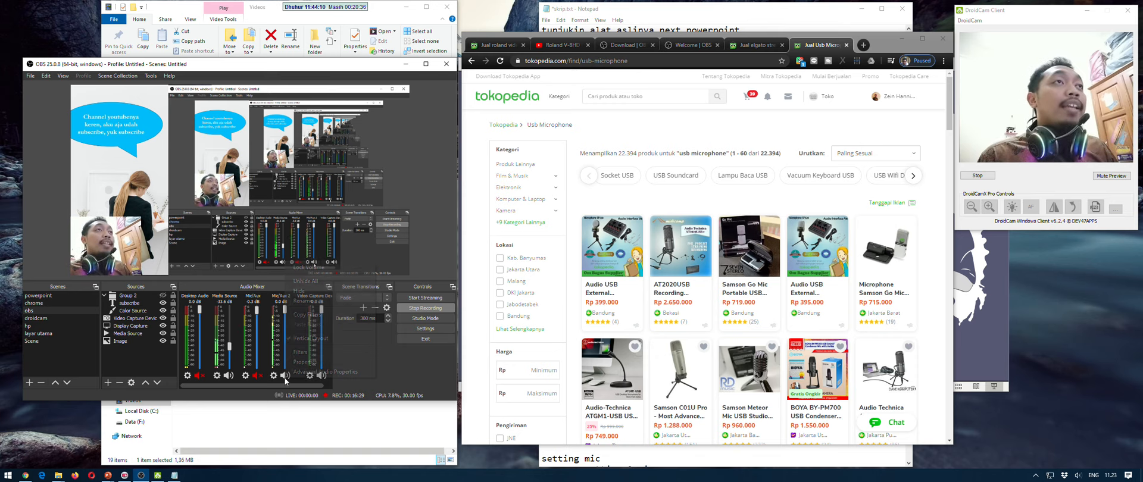
left_click(300, 376)
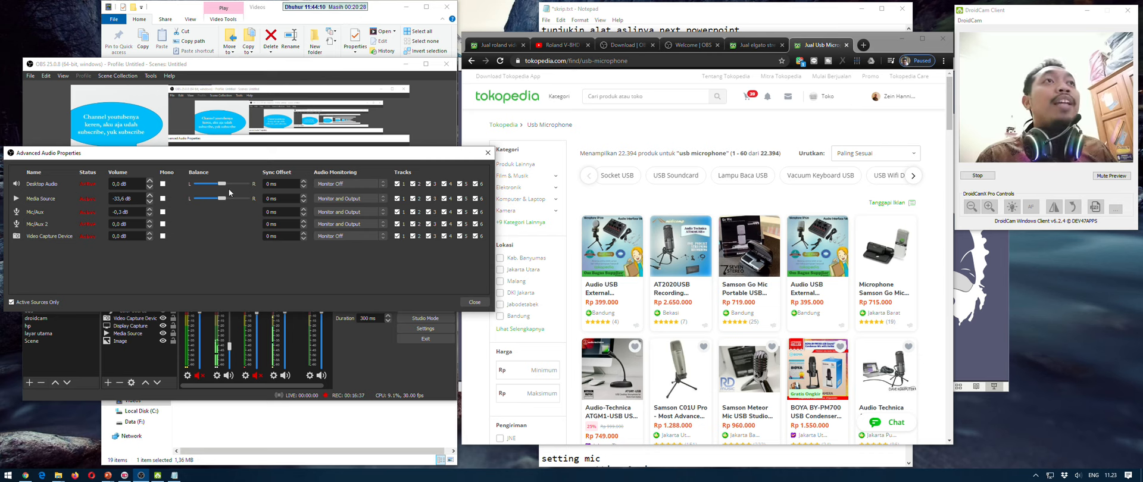
left_click_drag(234, 155, 288, 123)
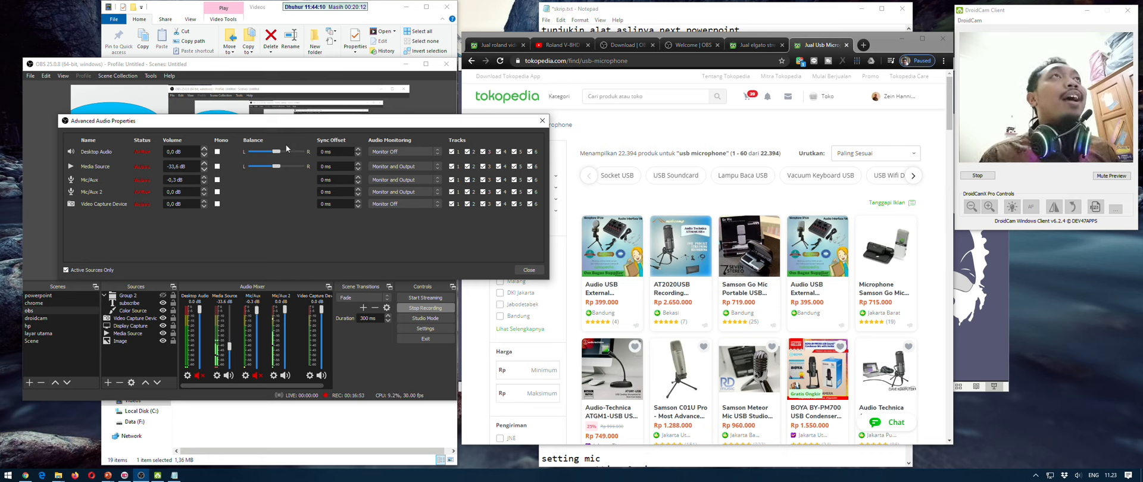
left_click_drag(296, 122, 255, 115)
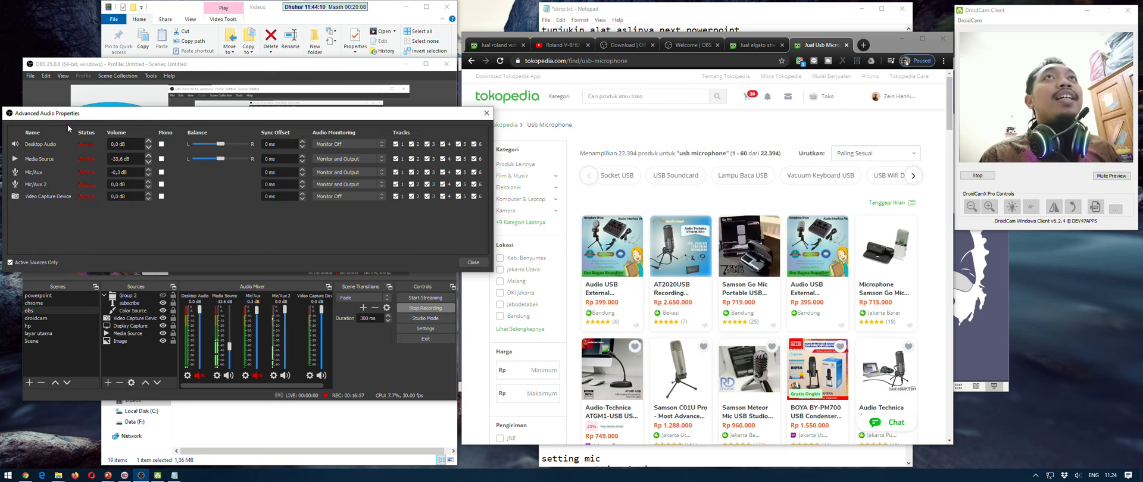
left_click_drag(78, 119, 98, 109)
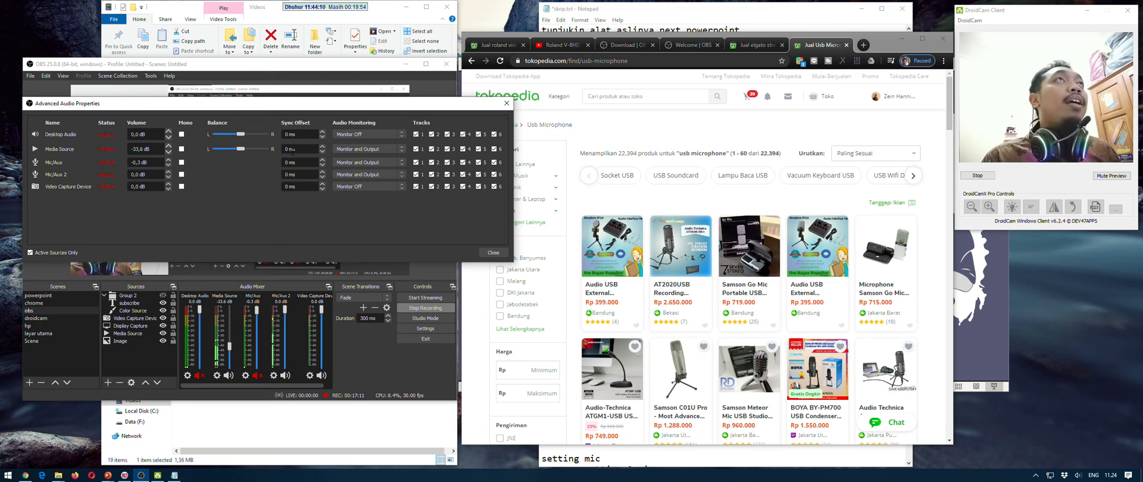
Switch the Media Source audio monitoring to Monitor Off and back to Monitor and Output
left_click(343, 151)
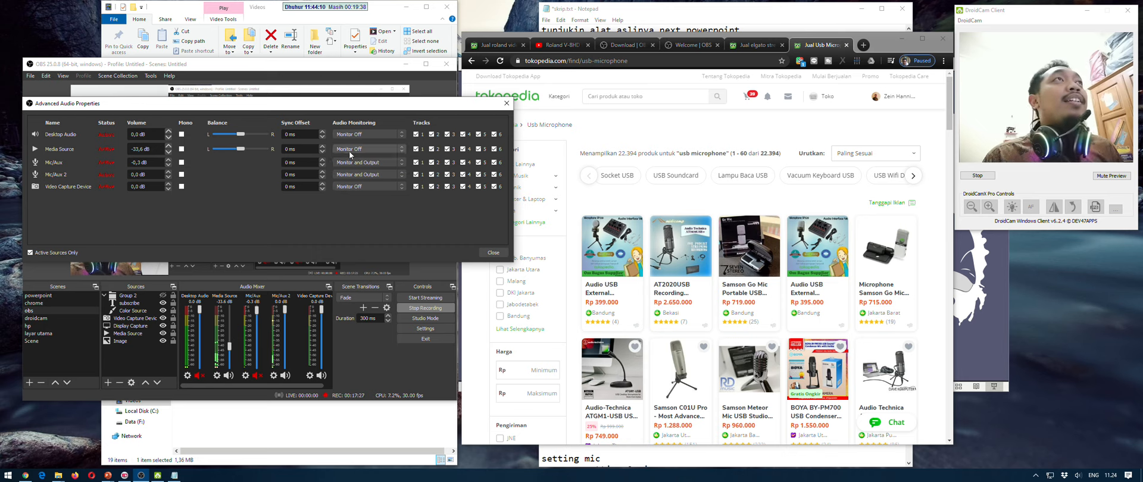
left_click(352, 157)
left_click(362, 149)
left_click(362, 168)
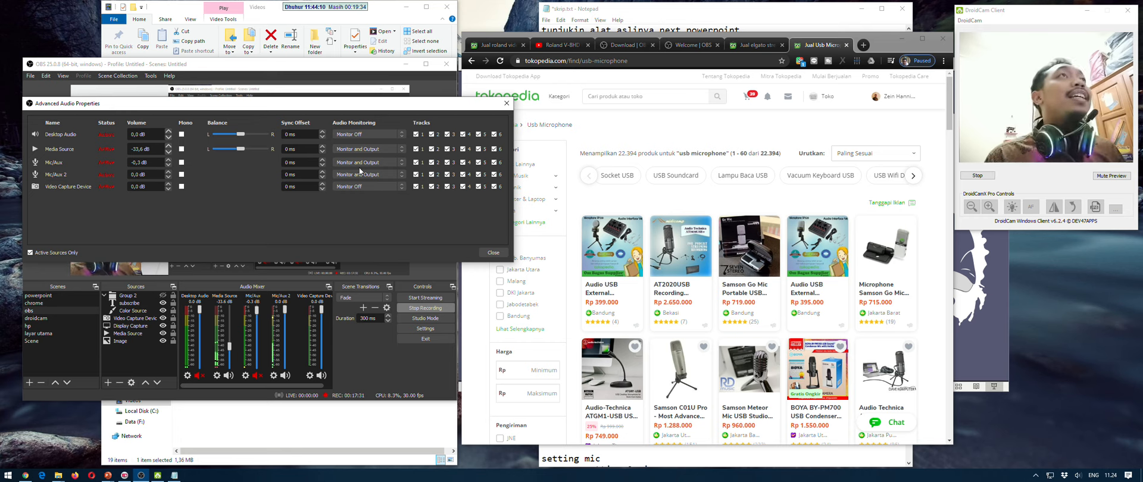
Review the audio monitoring options for Media Source, keeping Monitor and Output selected
left_click(352, 149)
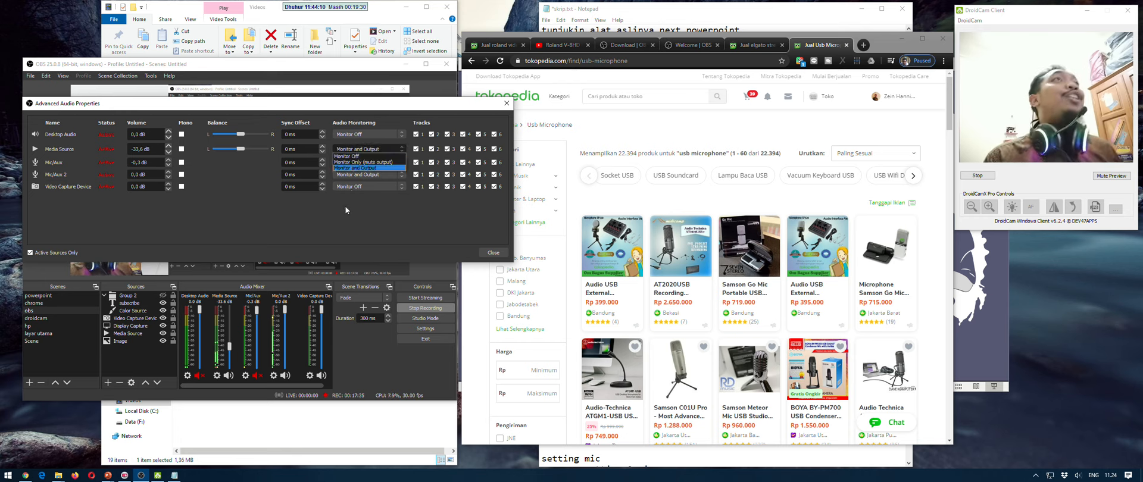
left_click(338, 220)
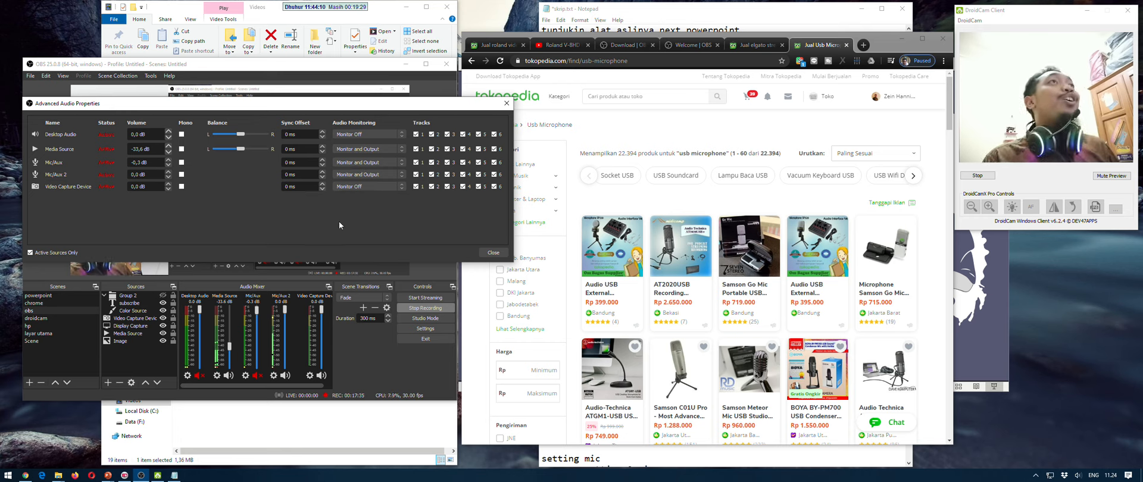
left_click(364, 149)
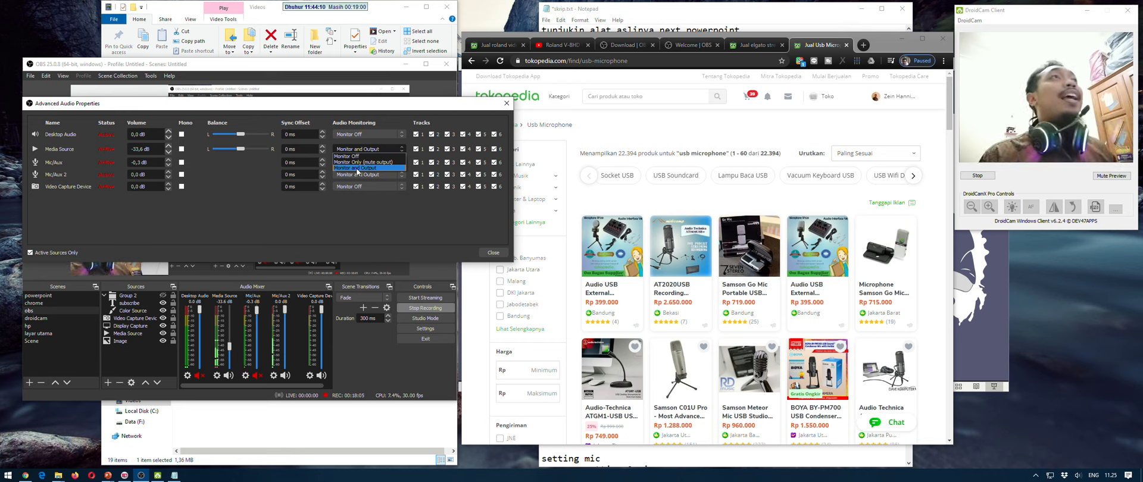
left_click(357, 169)
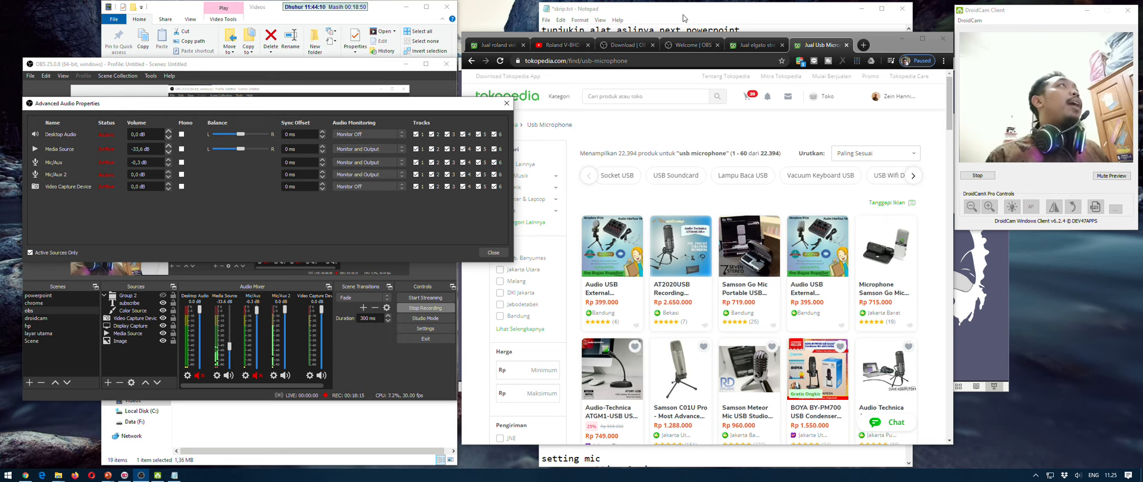
Bring the Notepad script to the front and close the Advanced Audio Properties
key("alt+Tab")
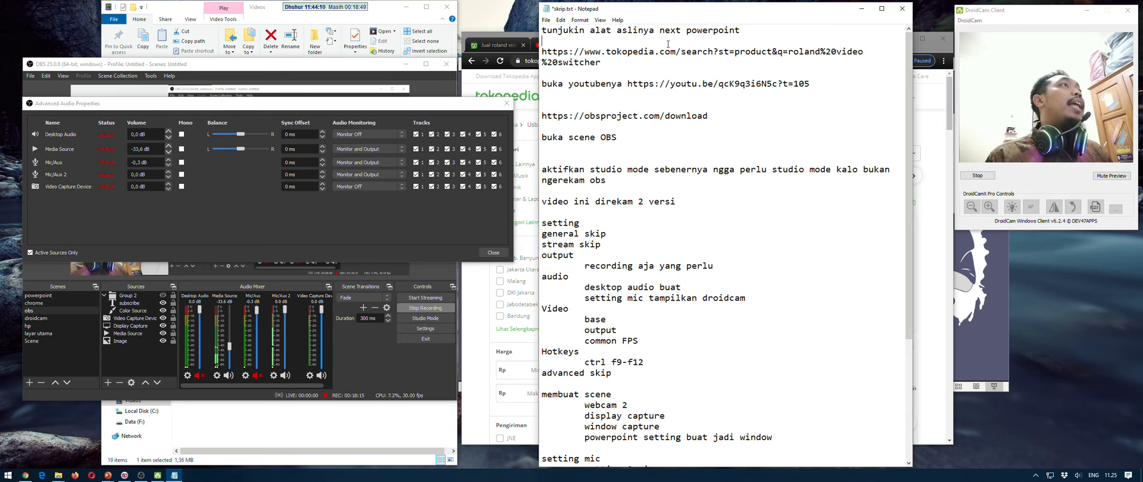
left_click(493, 253)
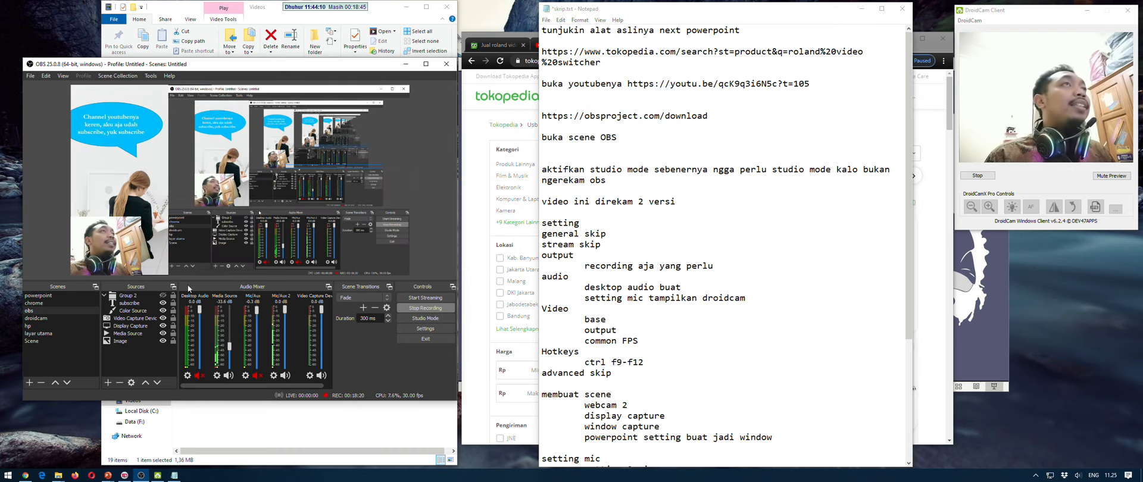
left_click(416, 330)
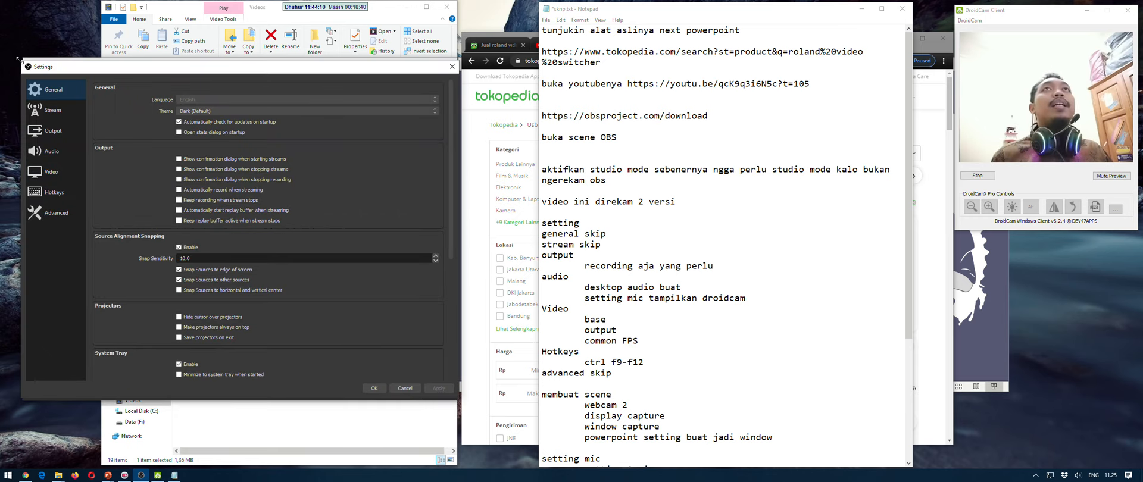
left_click_drag(21, 60, 97, 100)
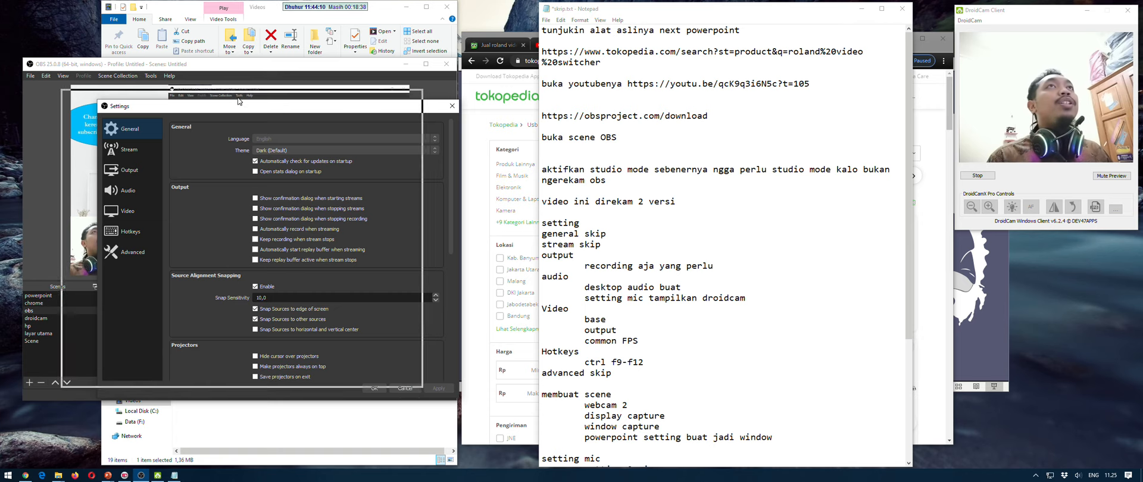
left_click_drag(274, 112, 238, 102)
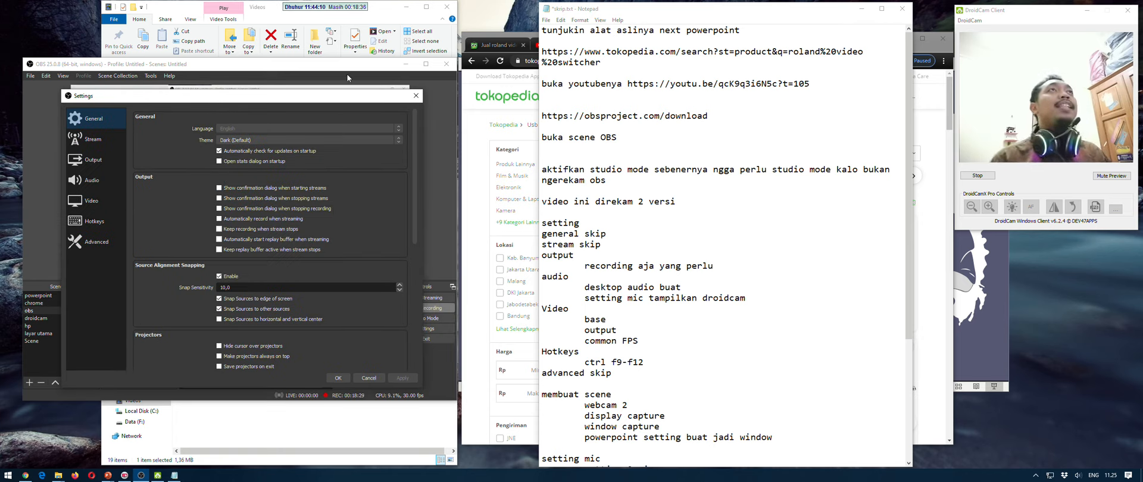
left_click(337, 378)
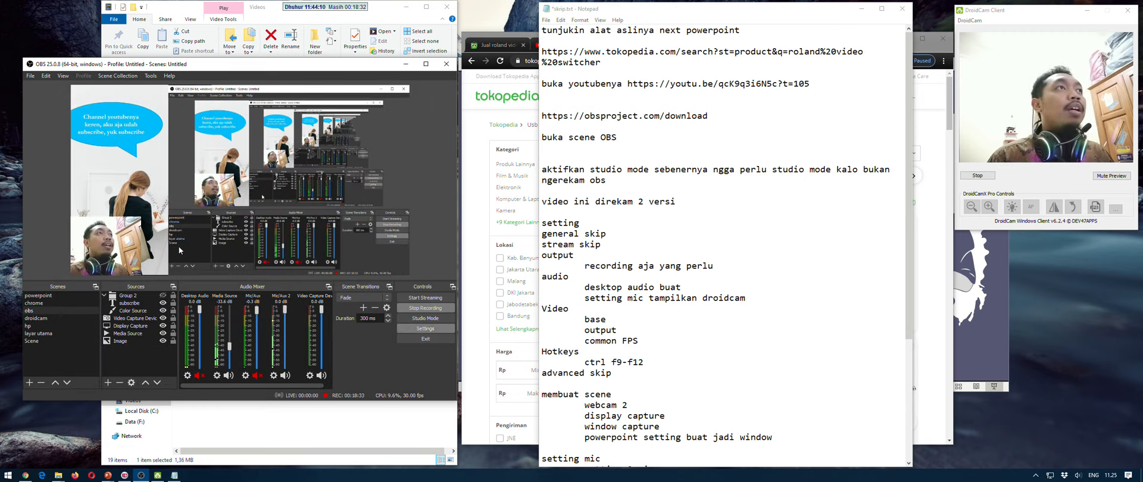
Open the Settings and review the Audio devices and the Video resolution and FPS options
left_click(426, 328)
left_click(50, 153)
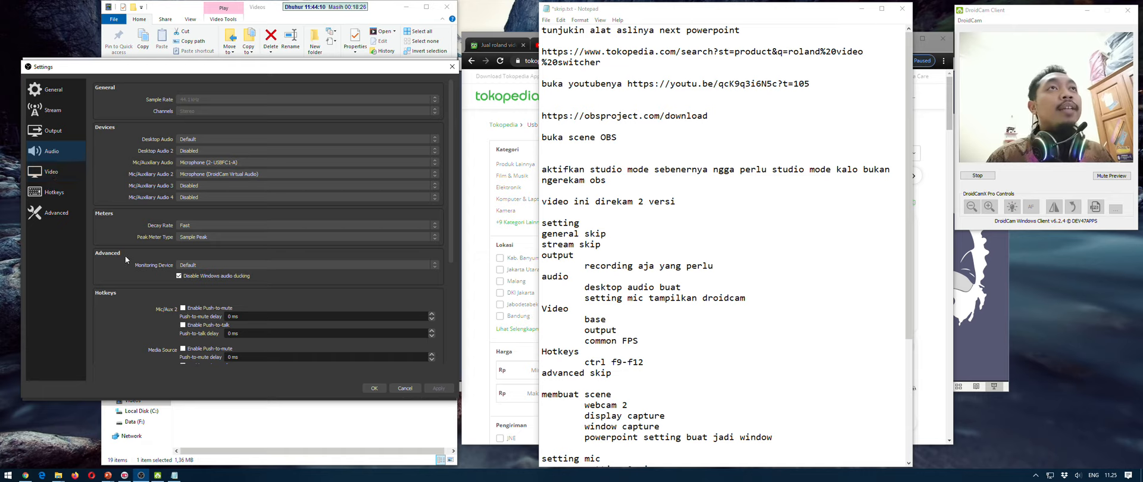
left_click(37, 174)
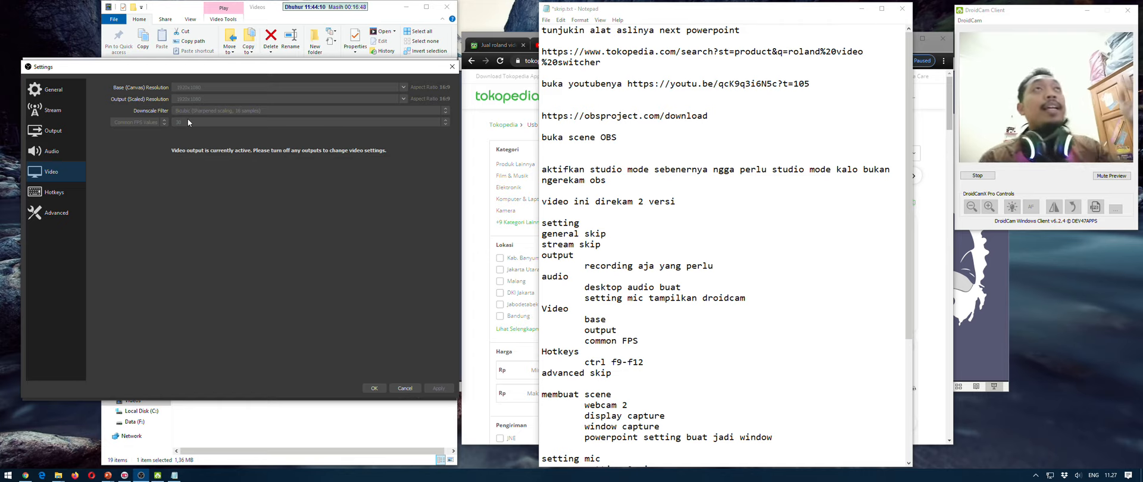
In the hotkey settings, assign Ctrl + F9 to Start Recording and Ctrl + F10 to Stop Recording
left_click(48, 193)
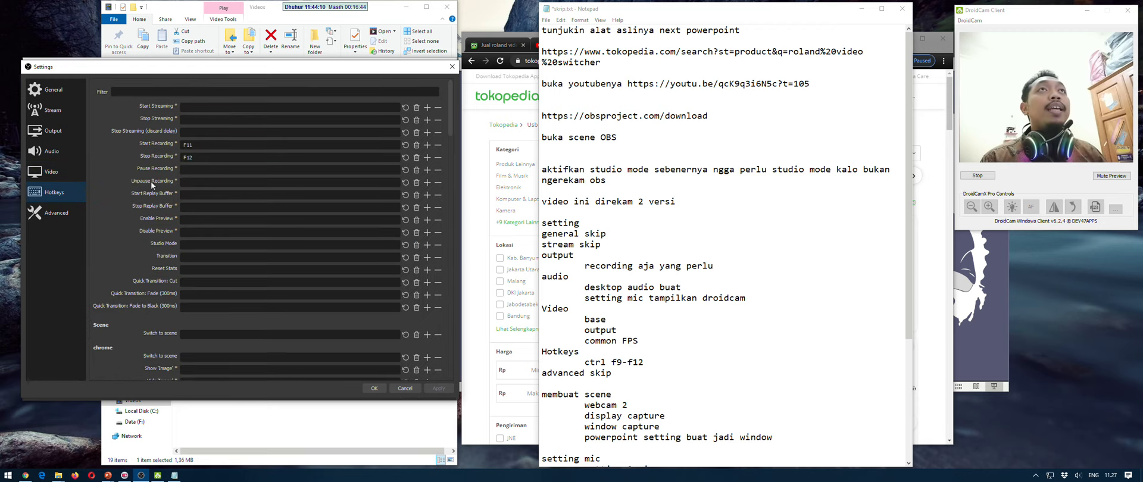
left_click(194, 145)
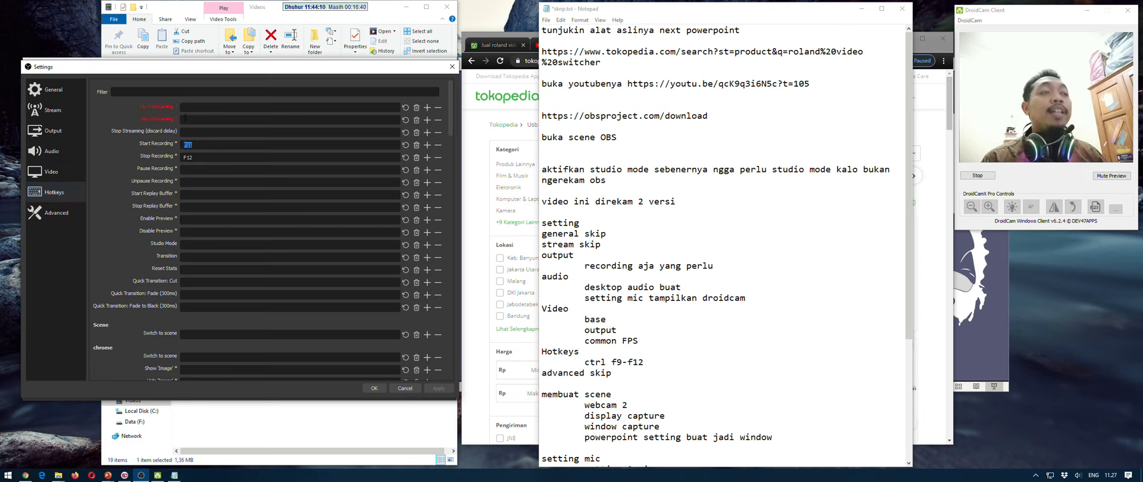
key("ctrl")
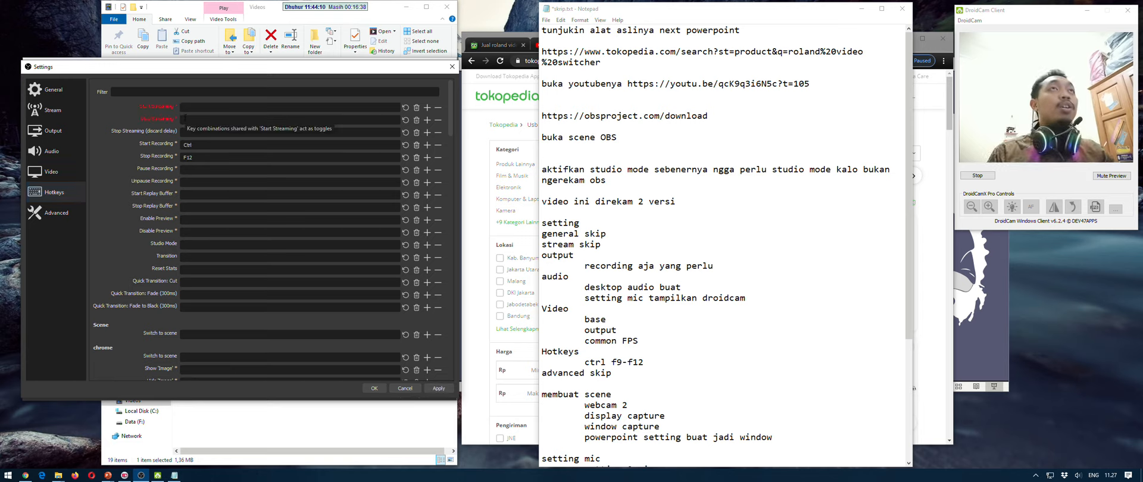
key("ctrl+F9")
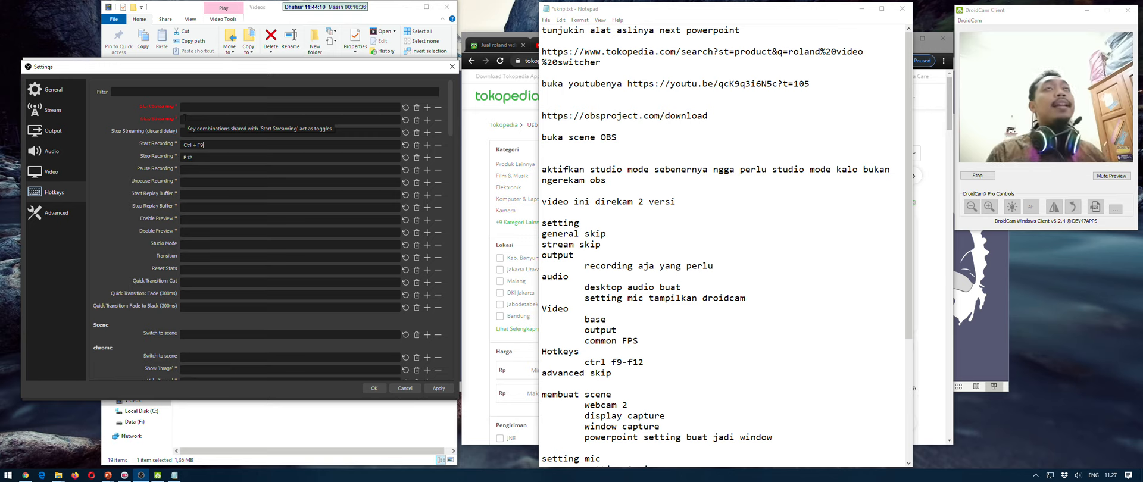
double_click(206, 158)
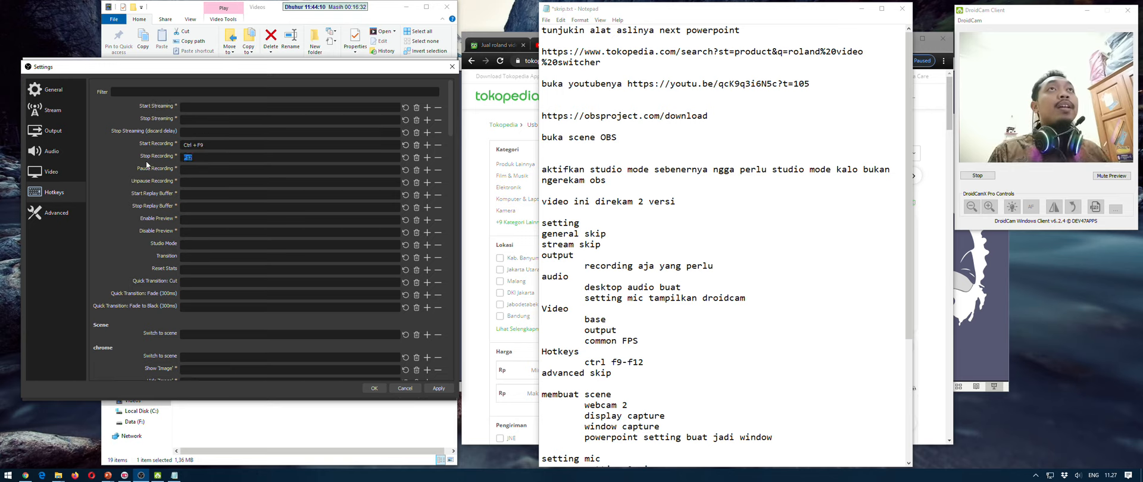
key("ctrl+F10")
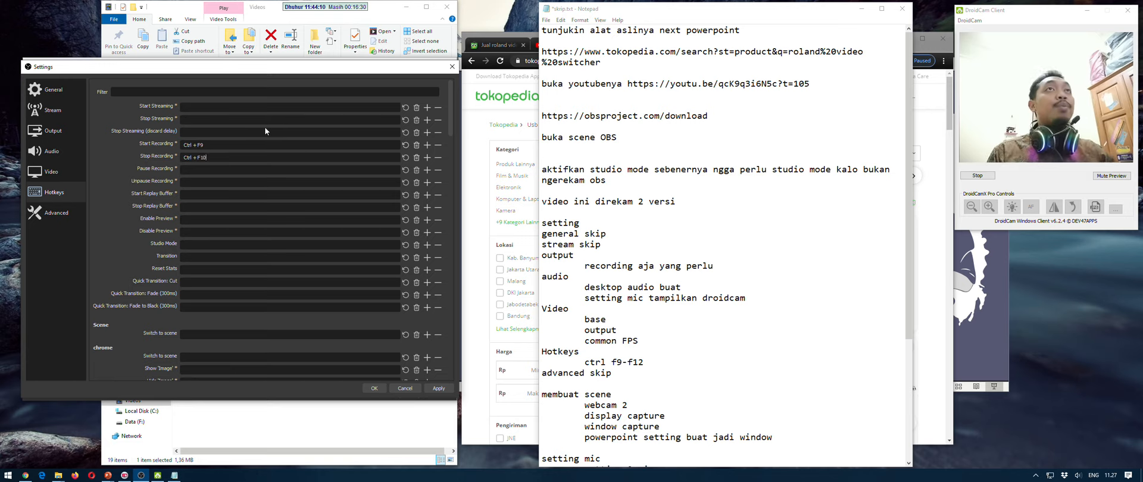
Assign the hotkey Ctrl + F11 to Pause Recording and Ctrl + F12 to Unpause Recording
left_click(194, 170)
key("ctrl")
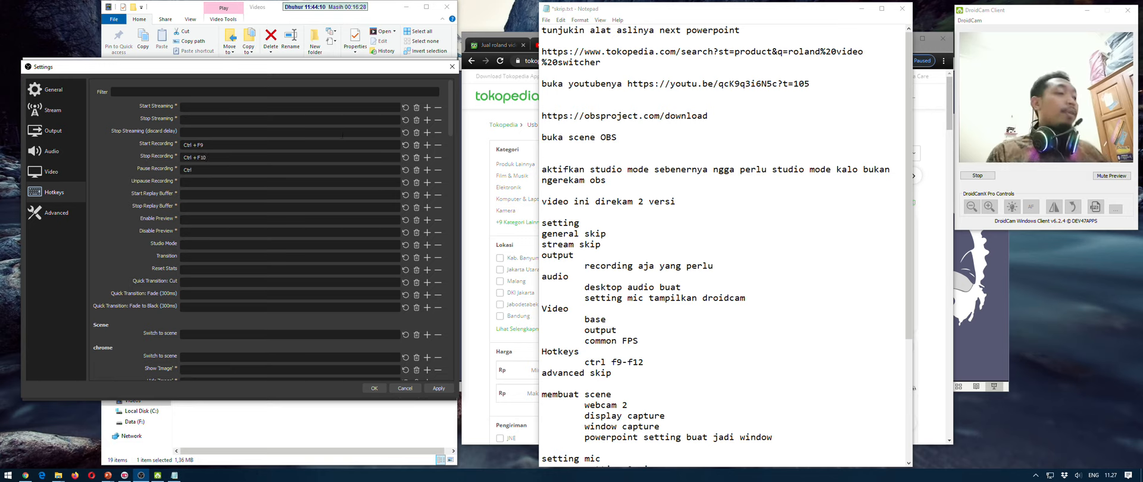
key("ctrl+F11")
left_click(233, 179)
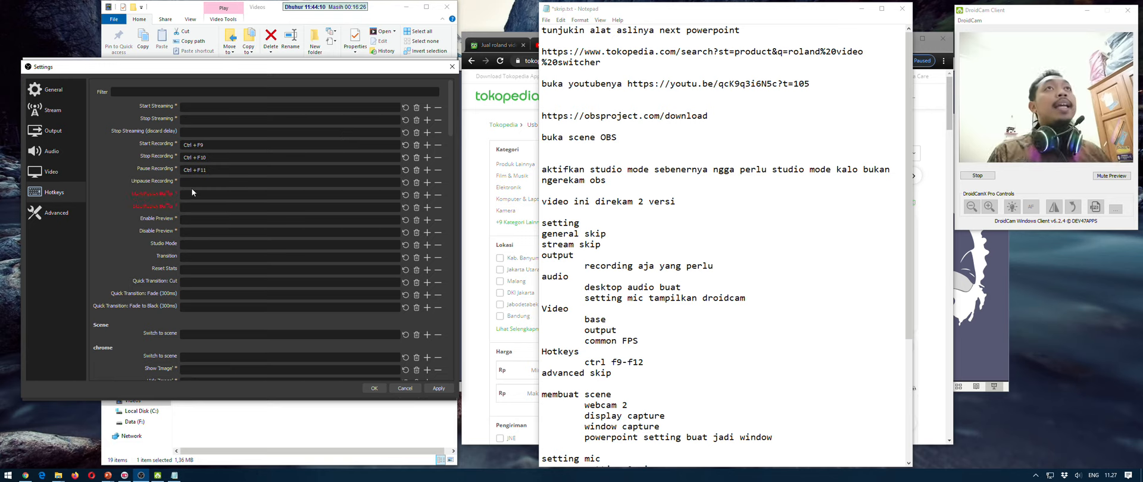
key("ctrl")
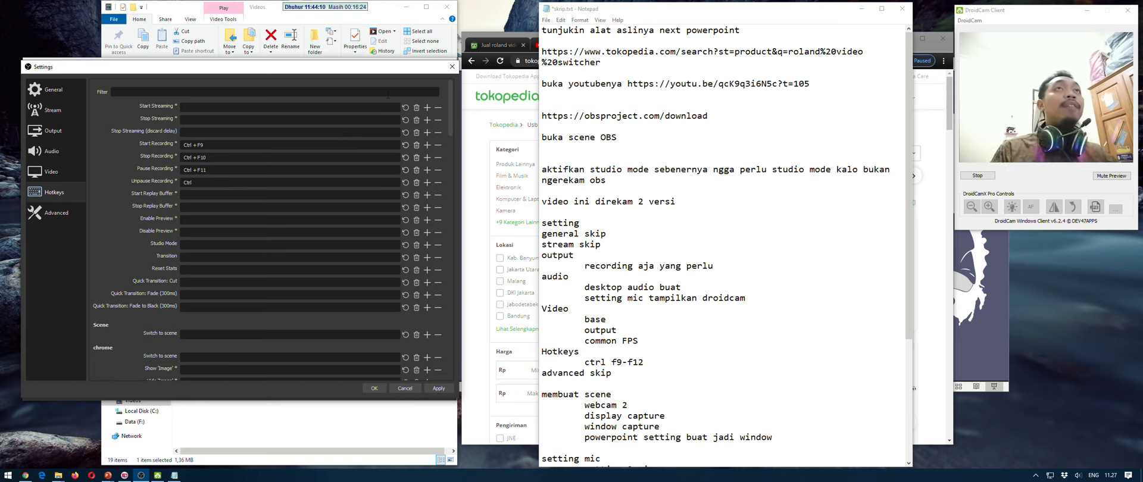
key("ctrl+F12")
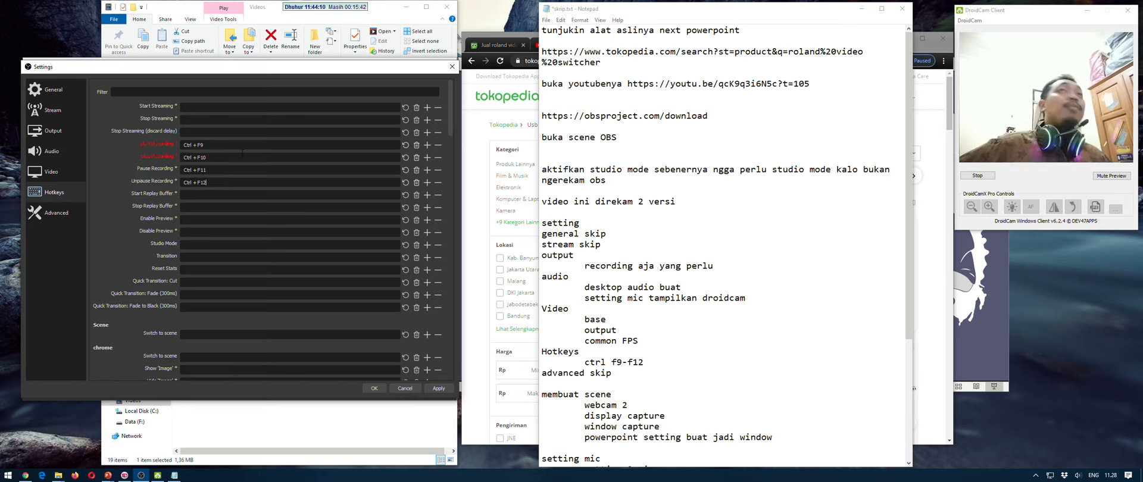
View the Advanced settings, apply the hotkey changes and close the Settings
left_click(45, 216)
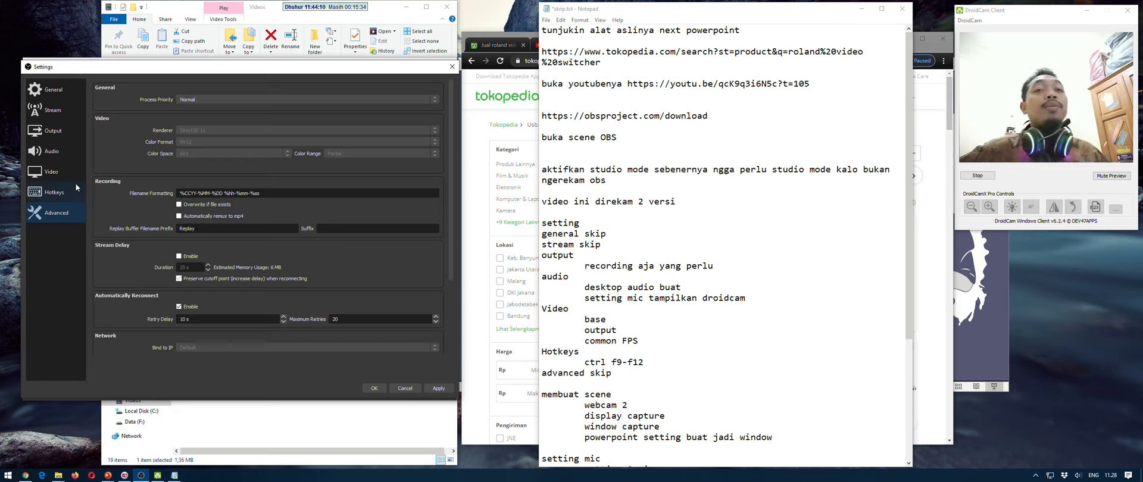
left_click(437, 390)
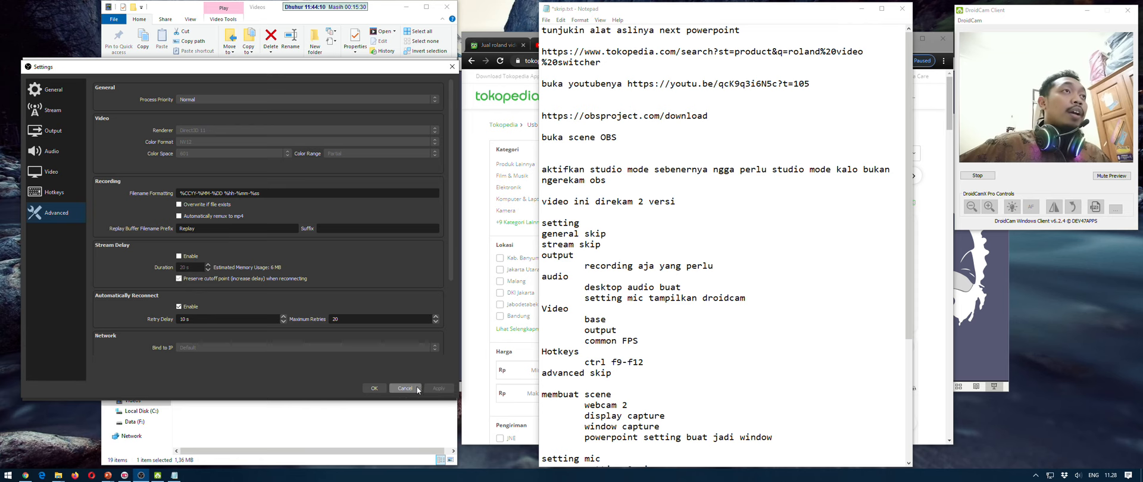
left_click(405, 389)
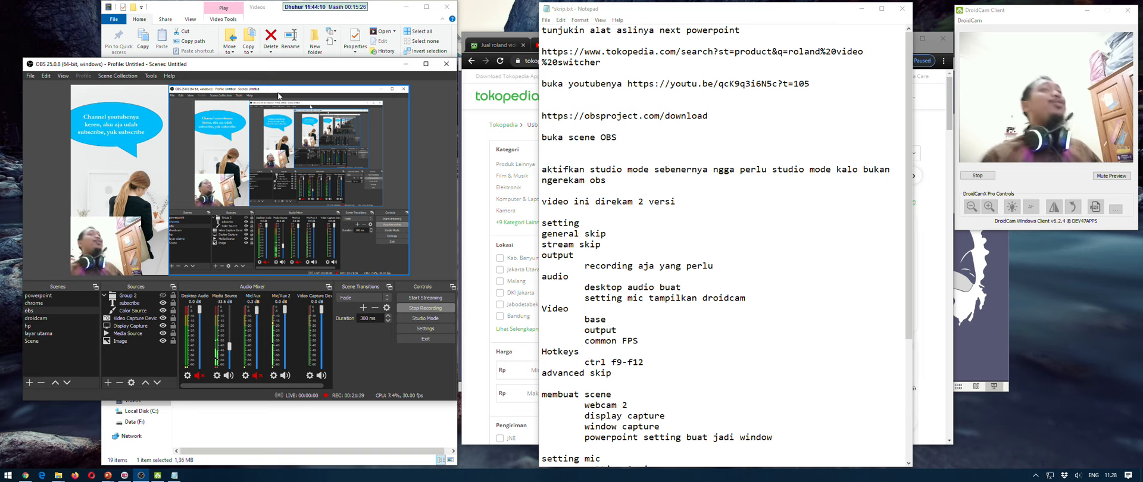
Turn on Studio Mode with the obs scene as program and load the empty scene named Scene into the preview
scroll(647, 337, "down", 4)
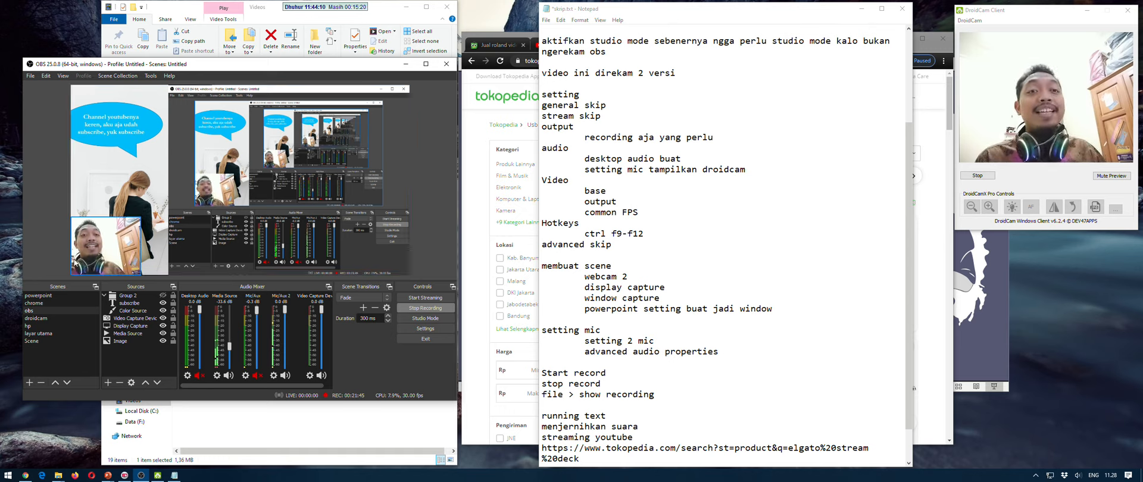
left_click(34, 340)
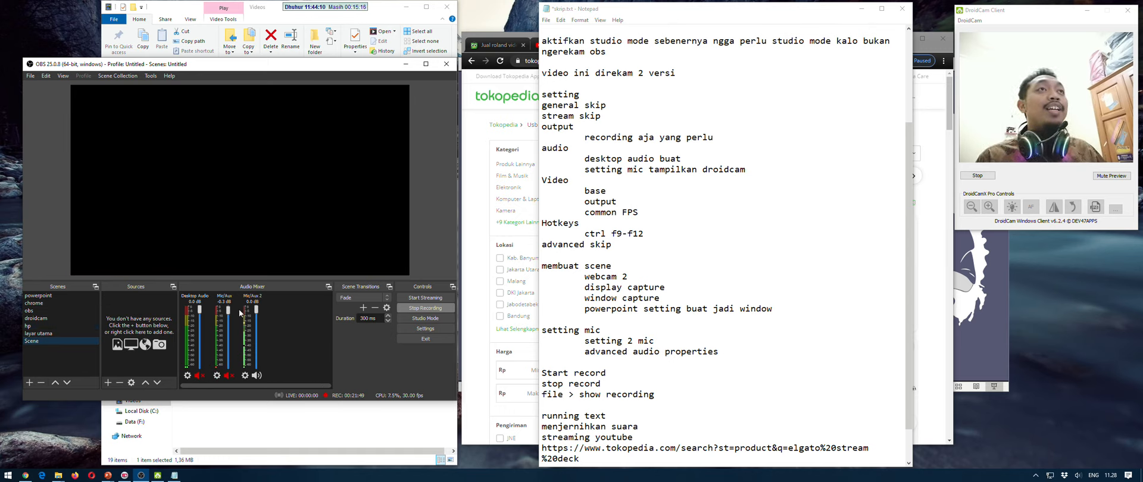
left_click(41, 309)
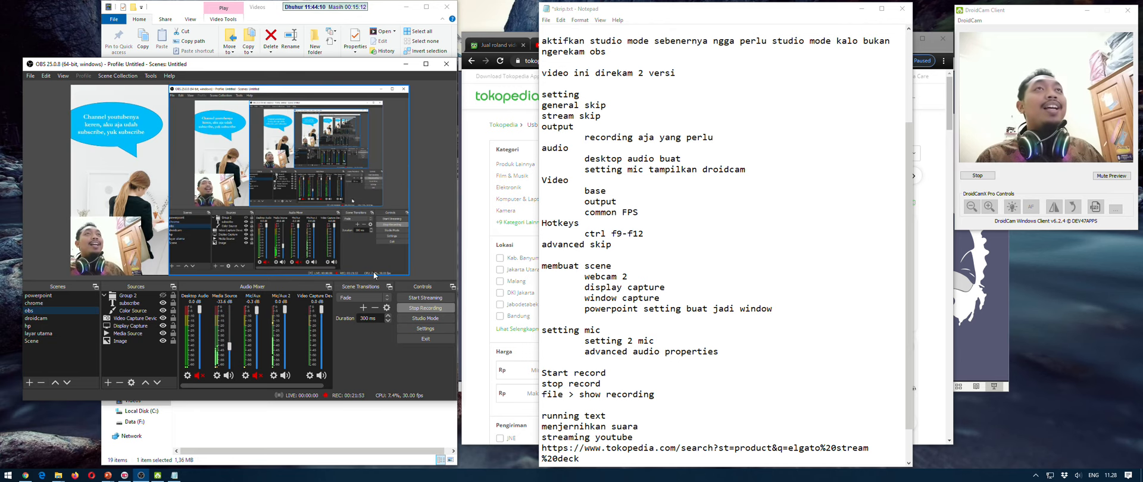
left_click(425, 318)
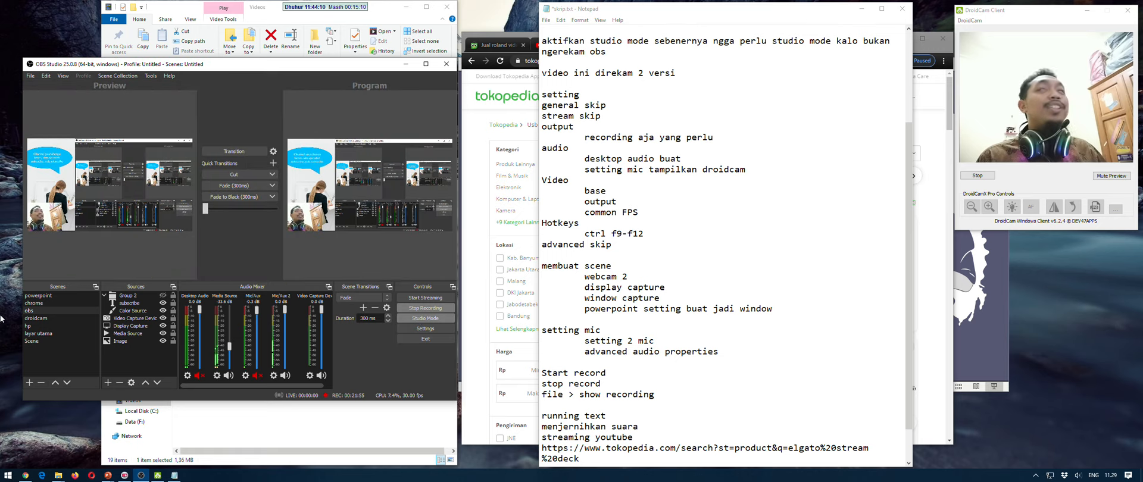
left_click(30, 343)
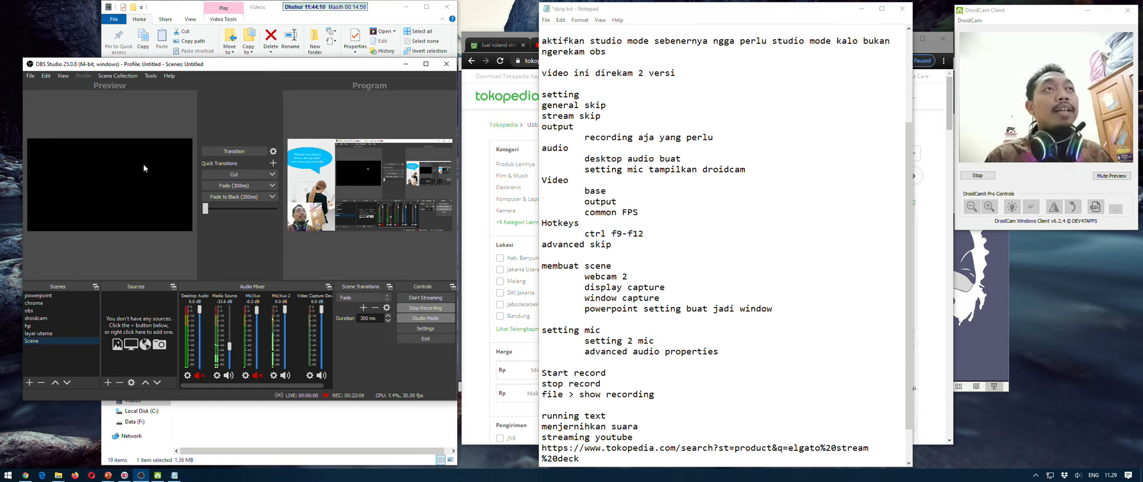
Try to create a new Video Capture Device source in the scene named Scene
left_click(107, 383)
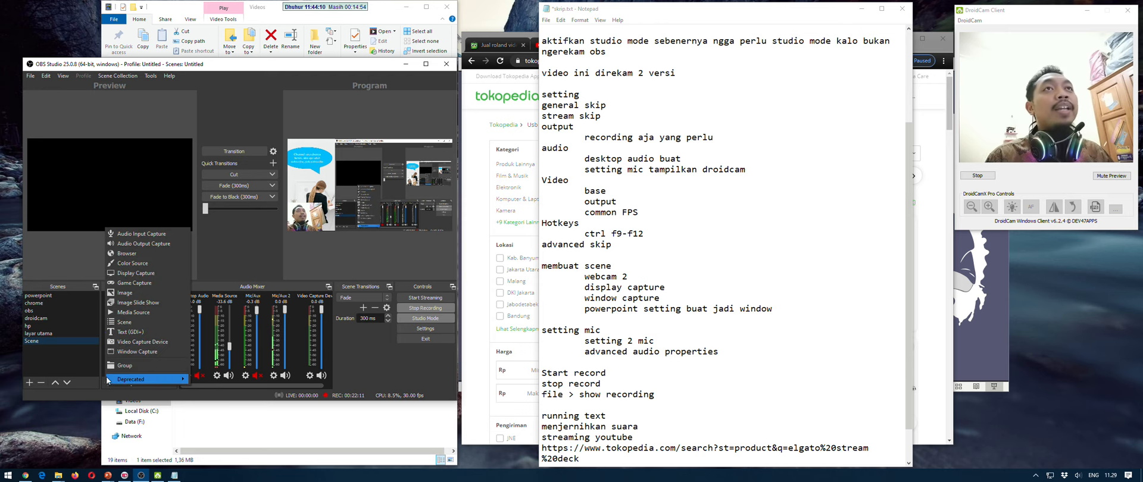
mouse_move(107, 381)
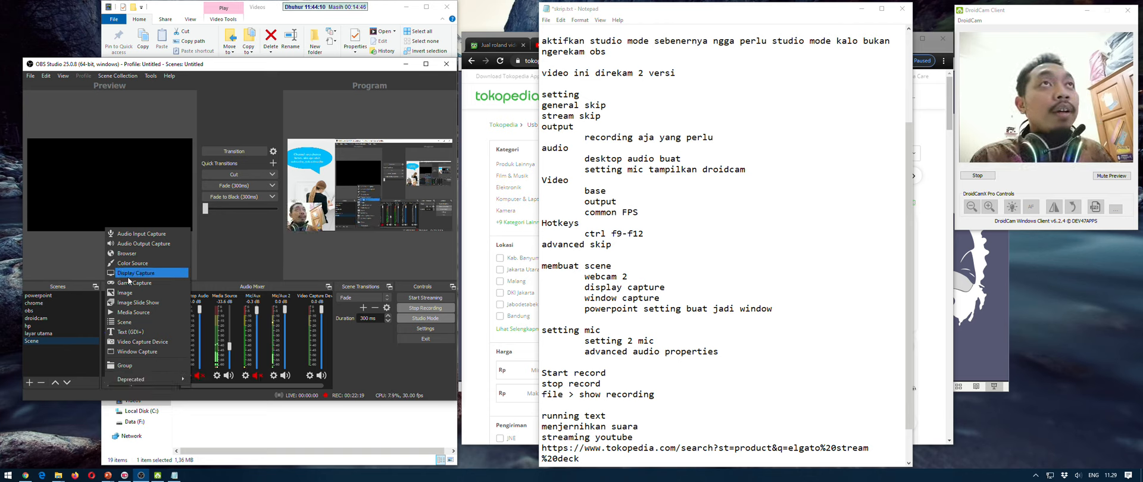
left_click(131, 342)
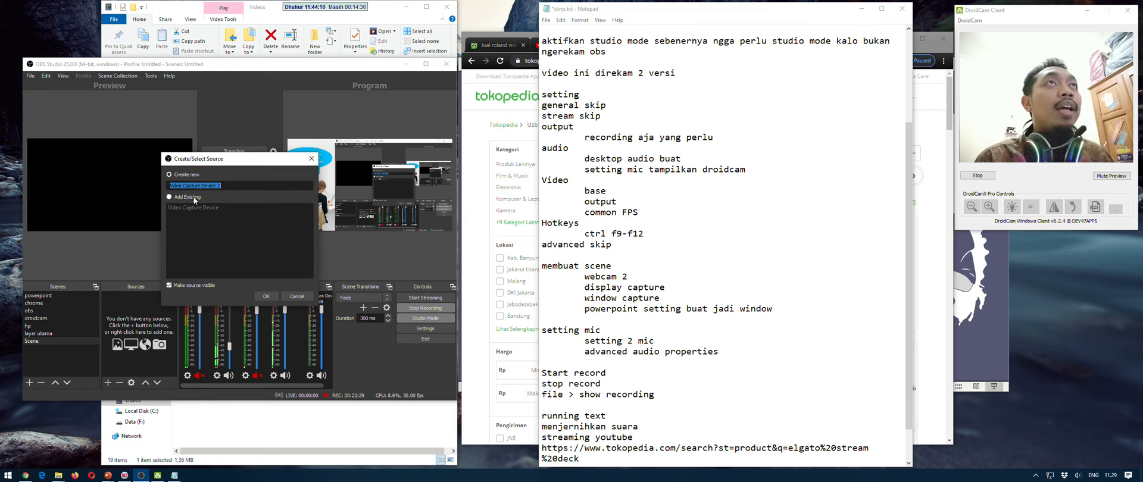
left_click(272, 298)
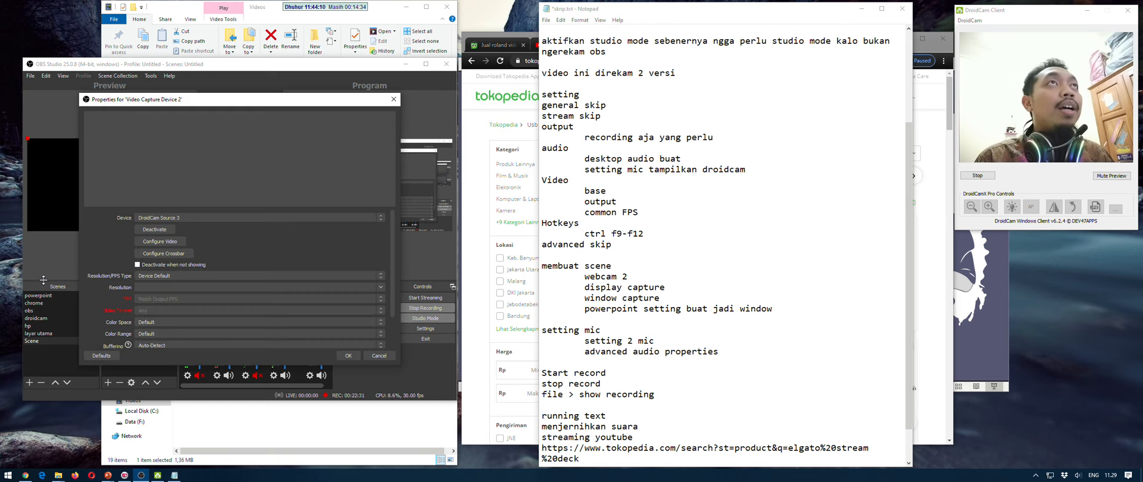
left_click(384, 355)
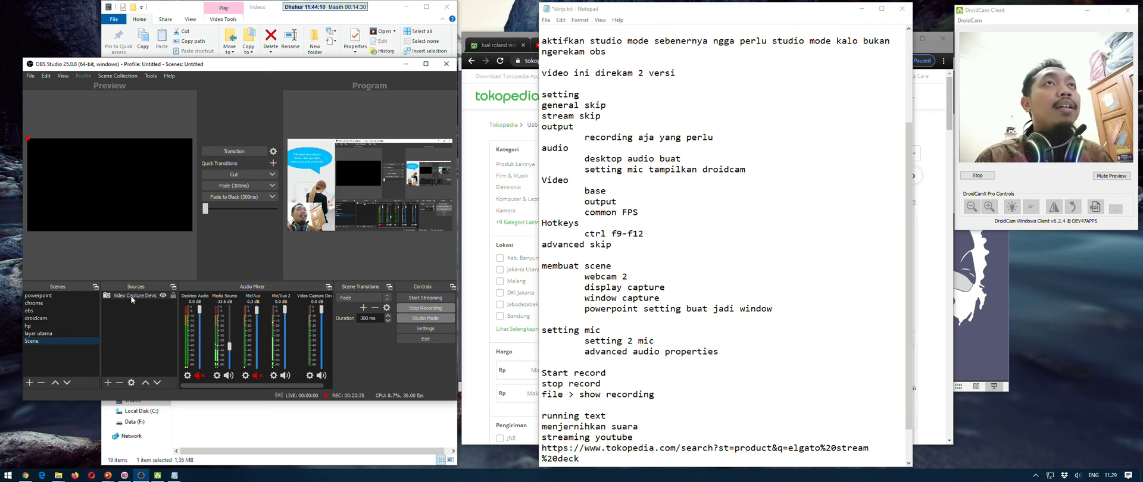
Remove the blank Video Capture Device 2 source from the scene and confirm the removal
left_click(132, 299)
key("Delete")
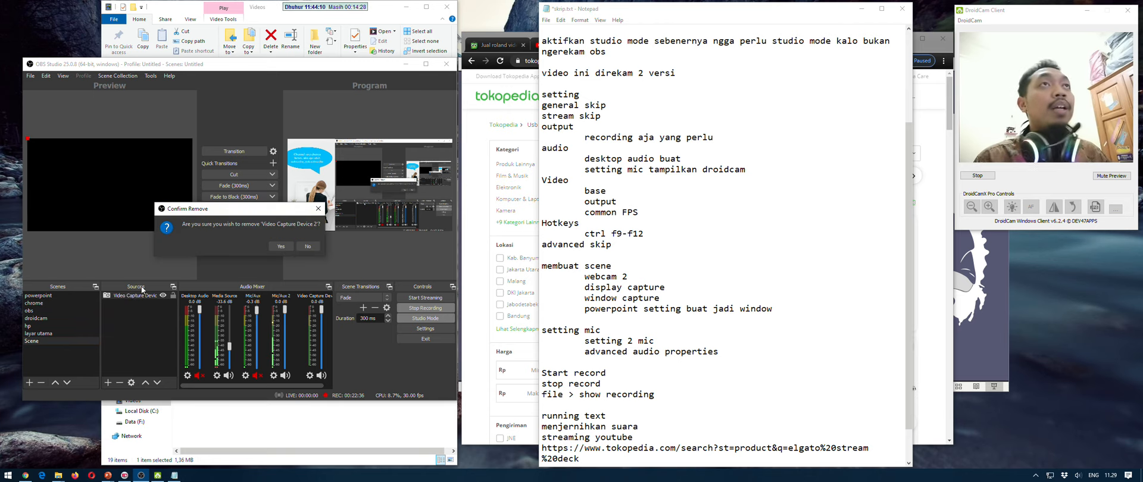
left_click(281, 246)
Add the existing Video Capture Device as a source in the scene named Scene
left_click(108, 383)
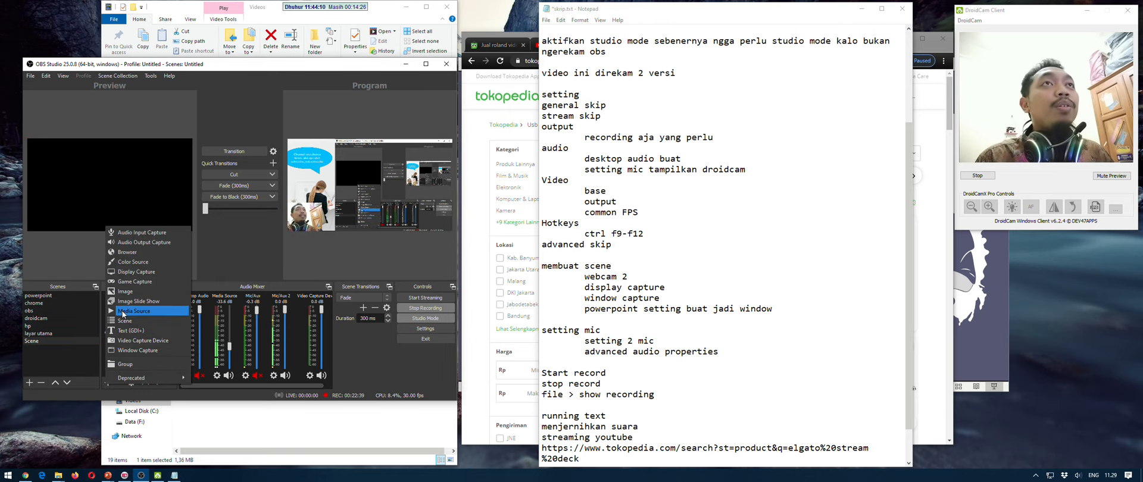
left_click(126, 342)
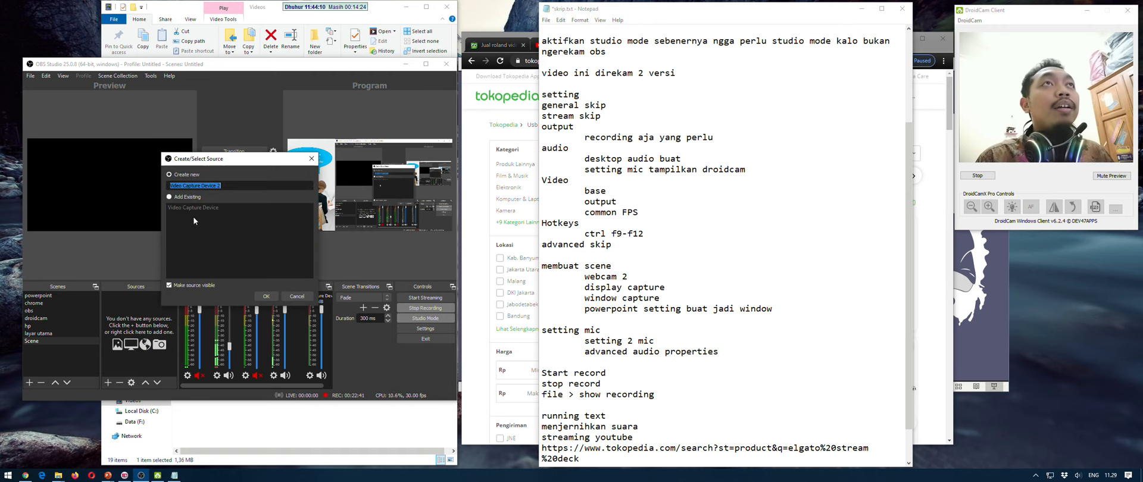
left_click(197, 208)
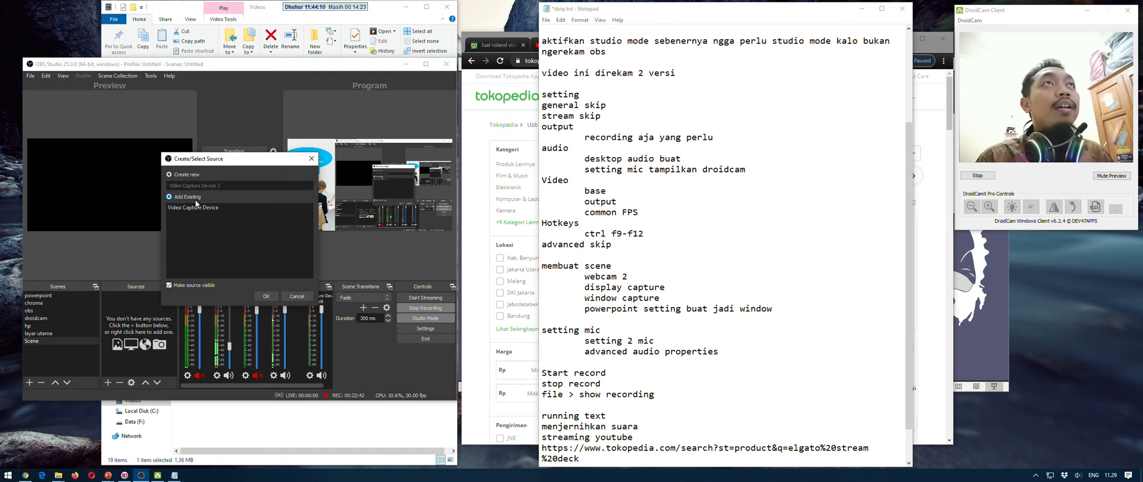
left_click(267, 295)
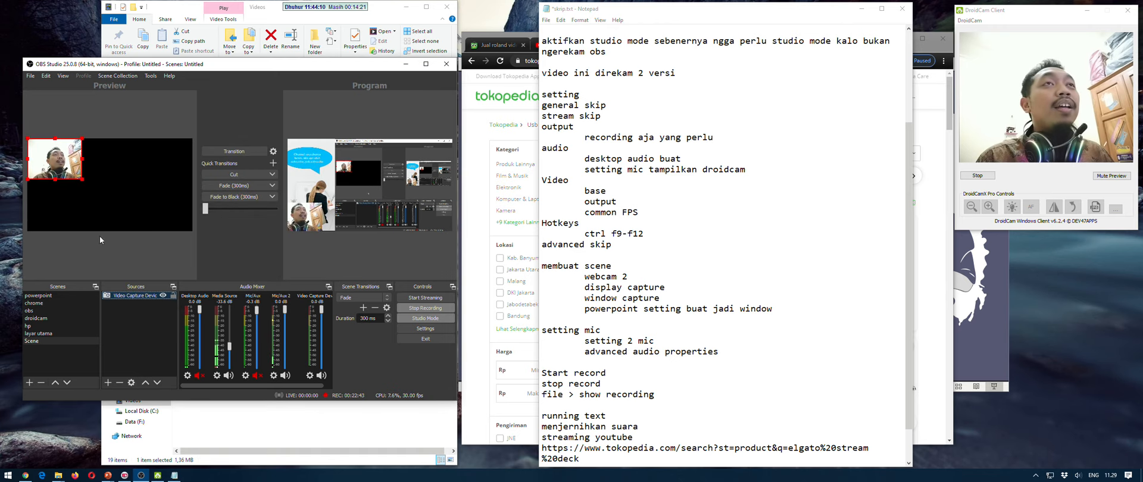
Inspect the available devices in the Video Capture Device source's properties and close them without changes
right_click(140, 296)
left_click(152, 294)
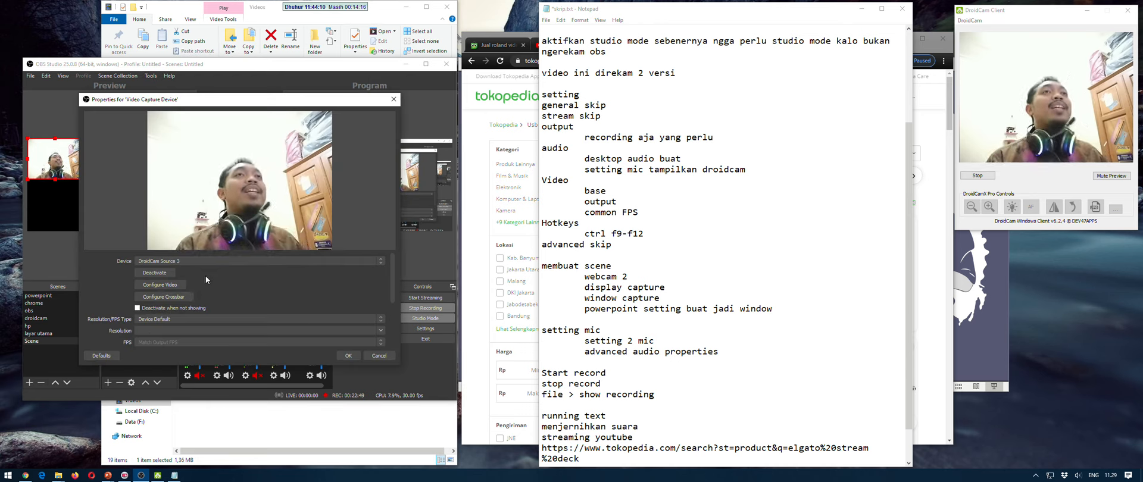
left_click(177, 261)
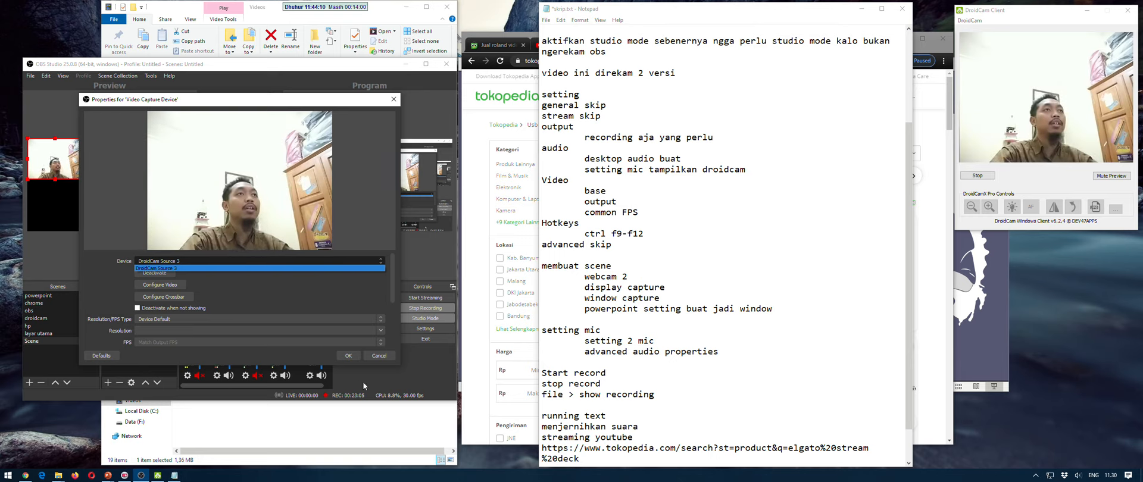
left_click(395, 373)
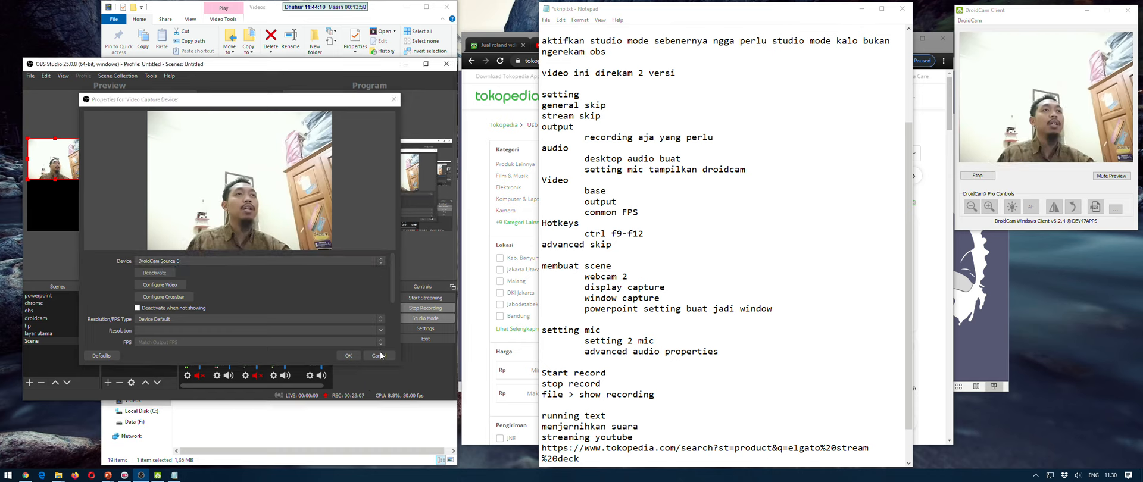
left_click(380, 354)
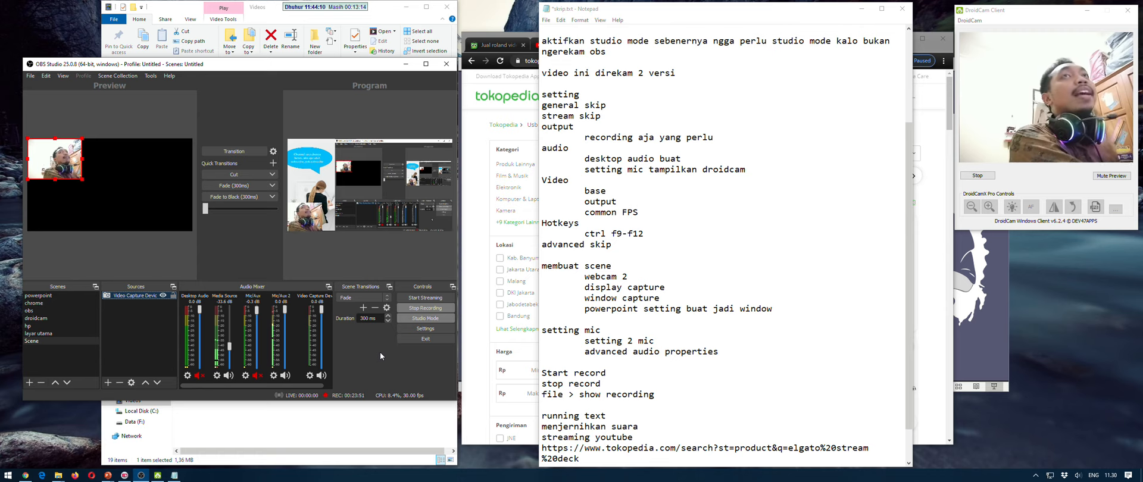
Create a new Video Capture Device source using the USB2.0 Camera, and place its image beside the first webcam on the canvas
left_click(107, 384)
left_click(126, 346)
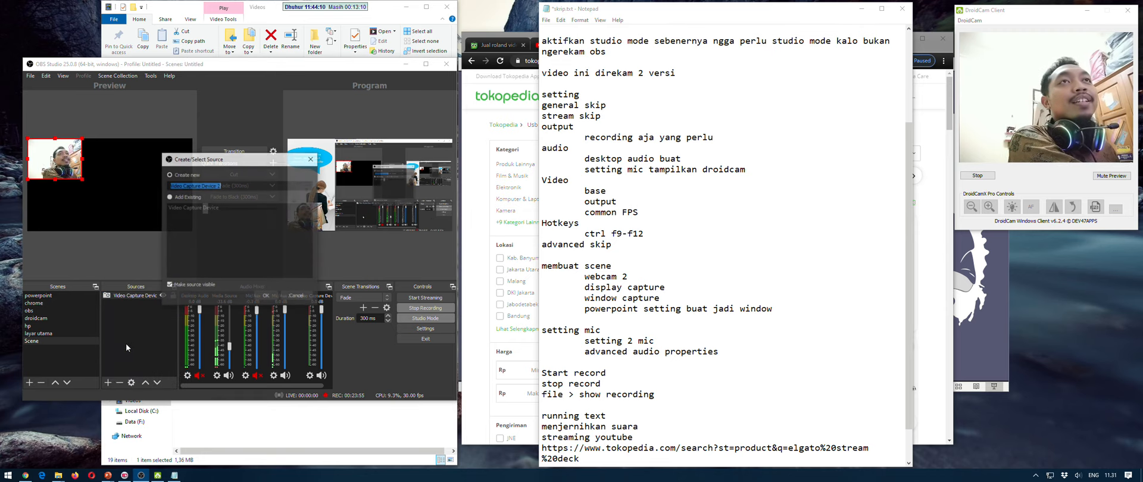
left_click(272, 301)
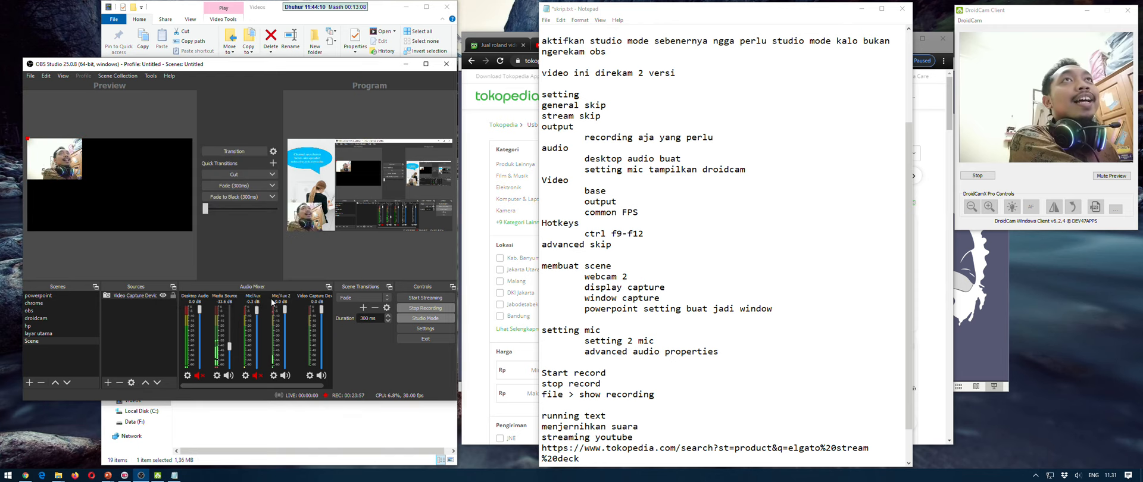
left_click(188, 217)
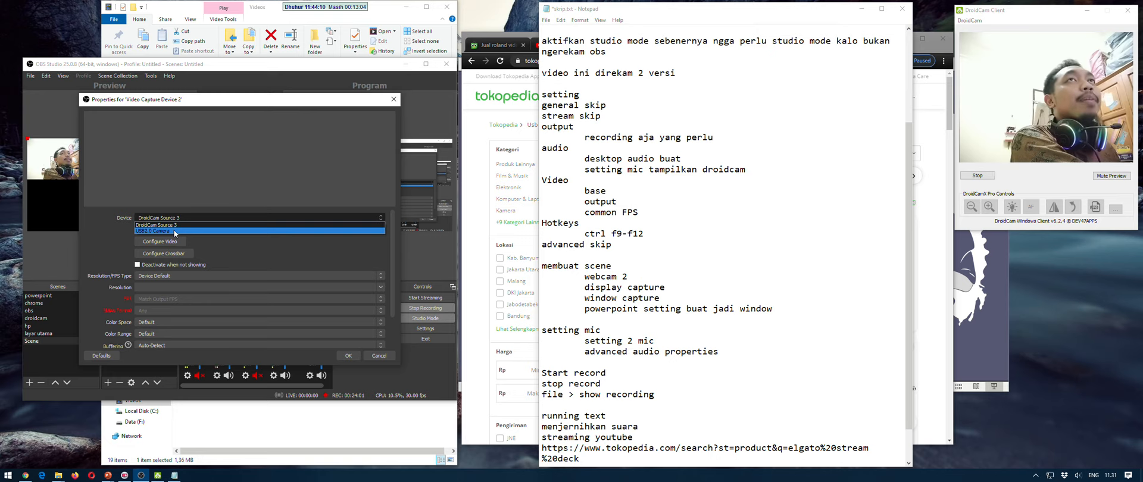
left_click(173, 231)
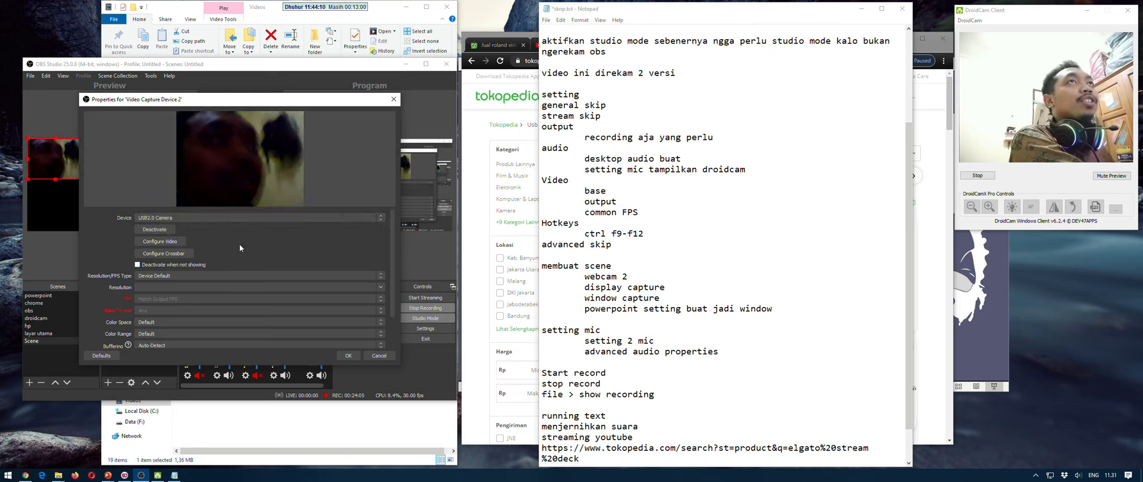
left_click(344, 356)
left_click_drag(42, 173, 113, 206)
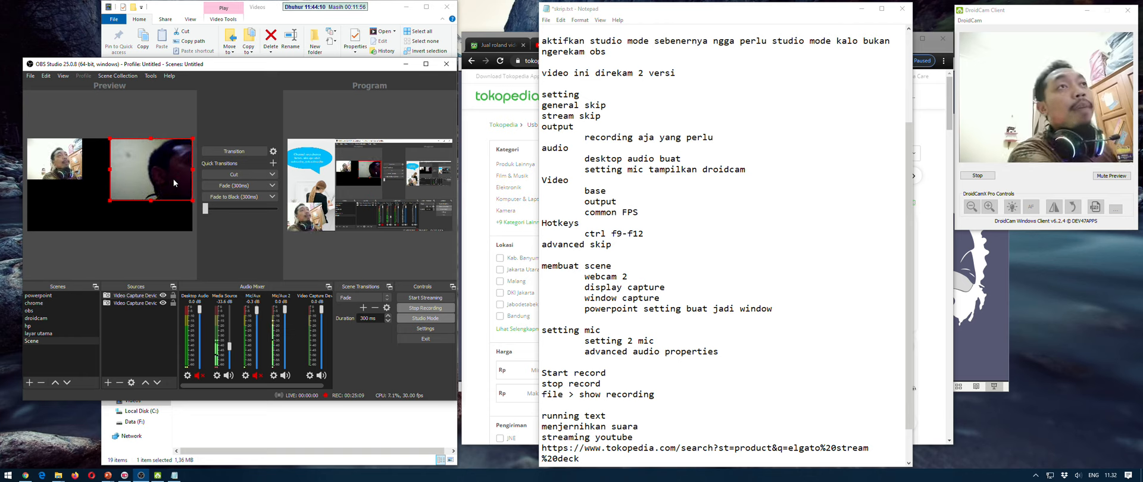
Unmute Mic/Aux in place of Mic/Aux 2, and remove the Video Capture Device 2 source from the scene
left_click(256, 377)
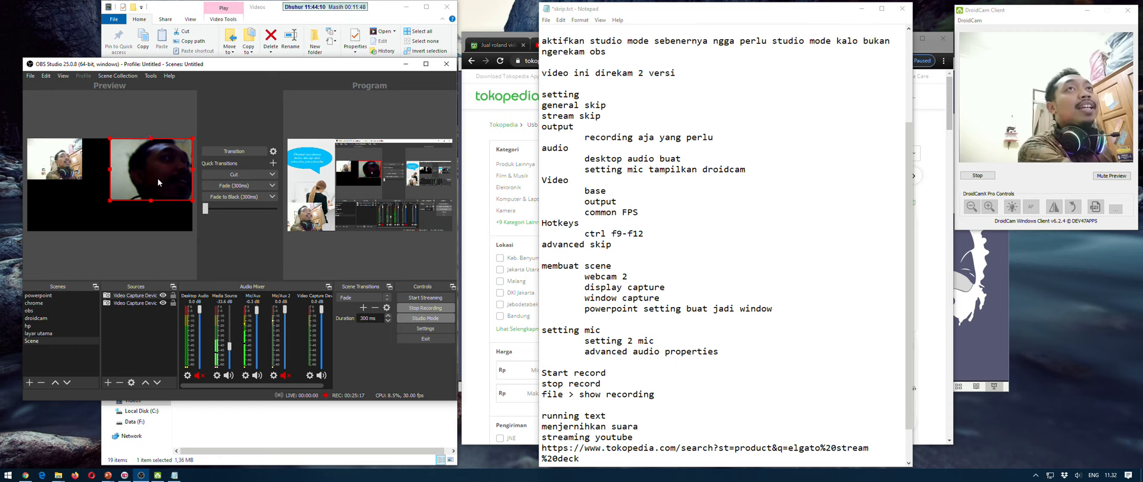
key("Delete")
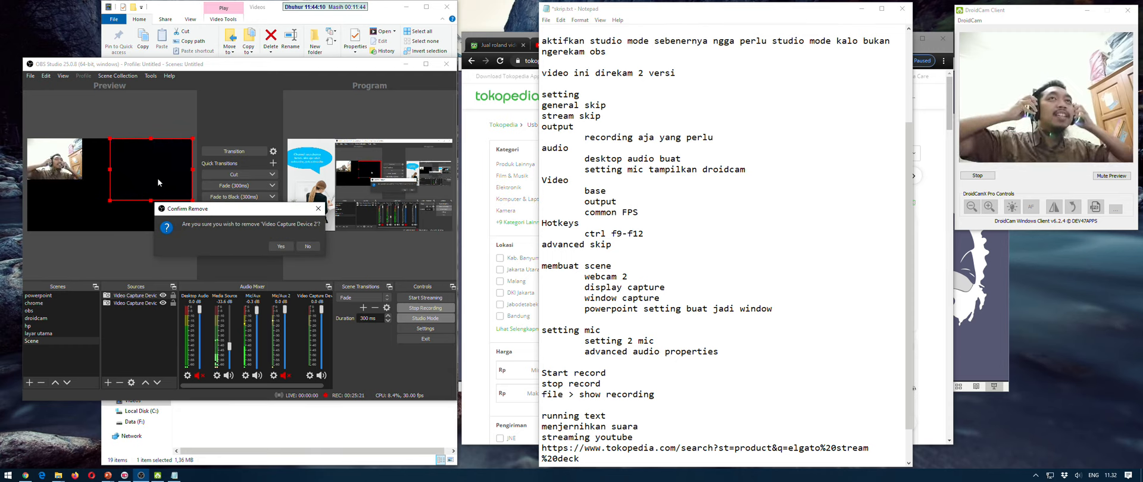
left_click(283, 244)
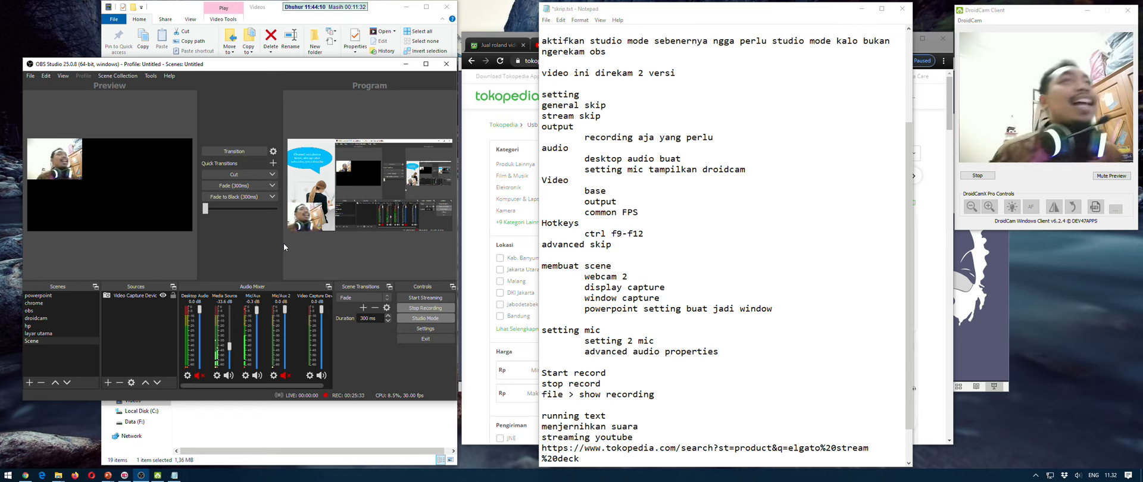
Enlarge the remaining webcam source to the full canvas height and apply the Center to screen transform
left_click(57, 165)
left_click(56, 164)
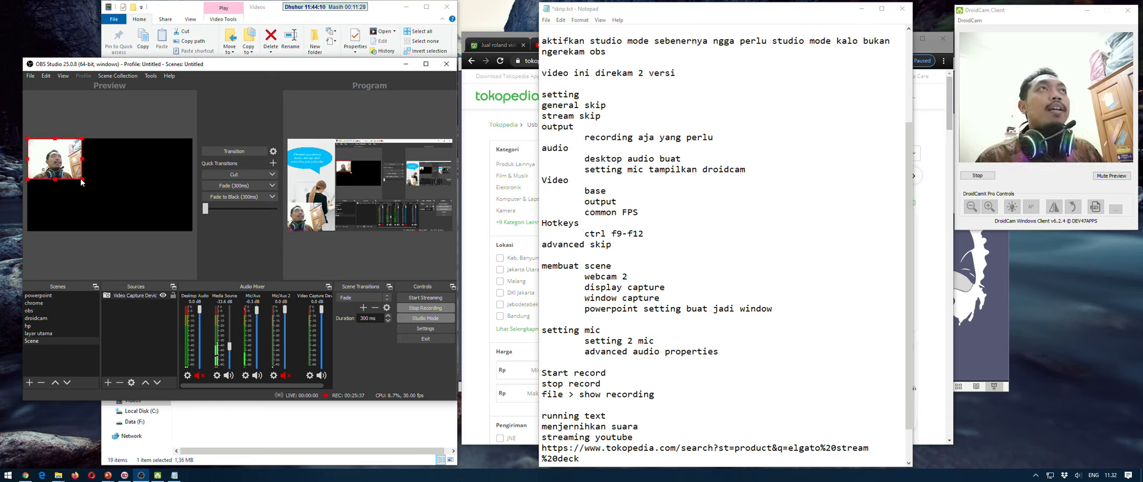
left_click_drag(81, 179, 147, 231)
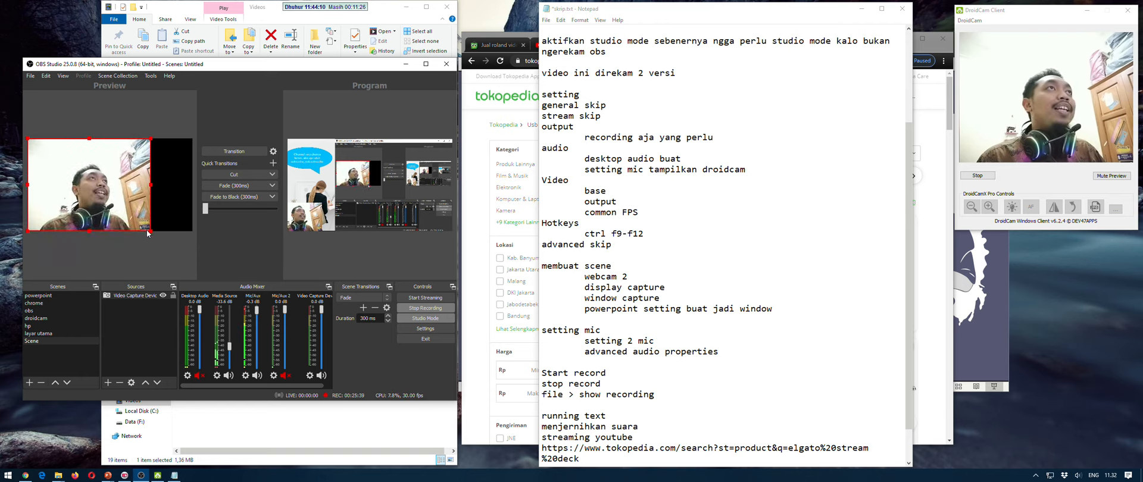
left_click_drag(92, 199, 108, 199)
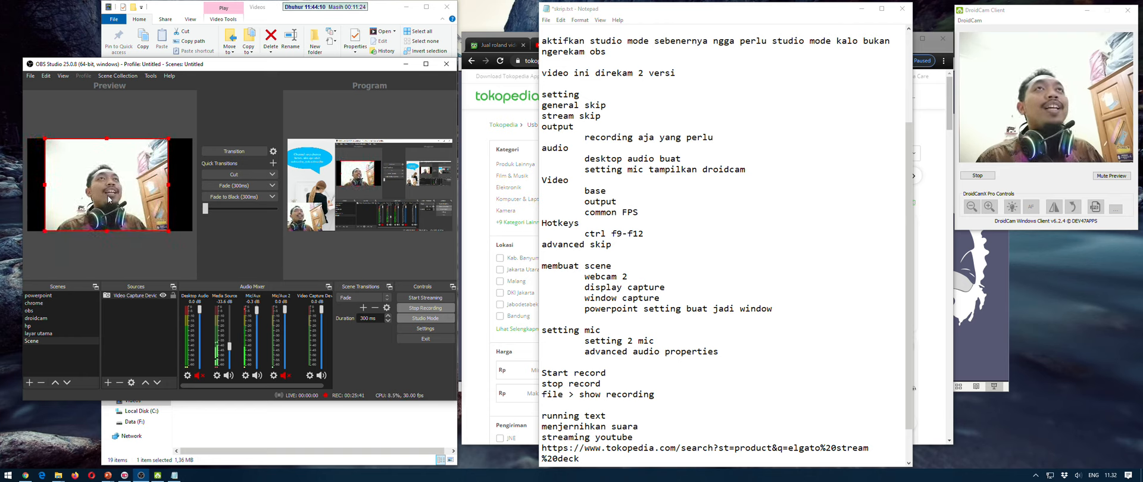
right_click(108, 200)
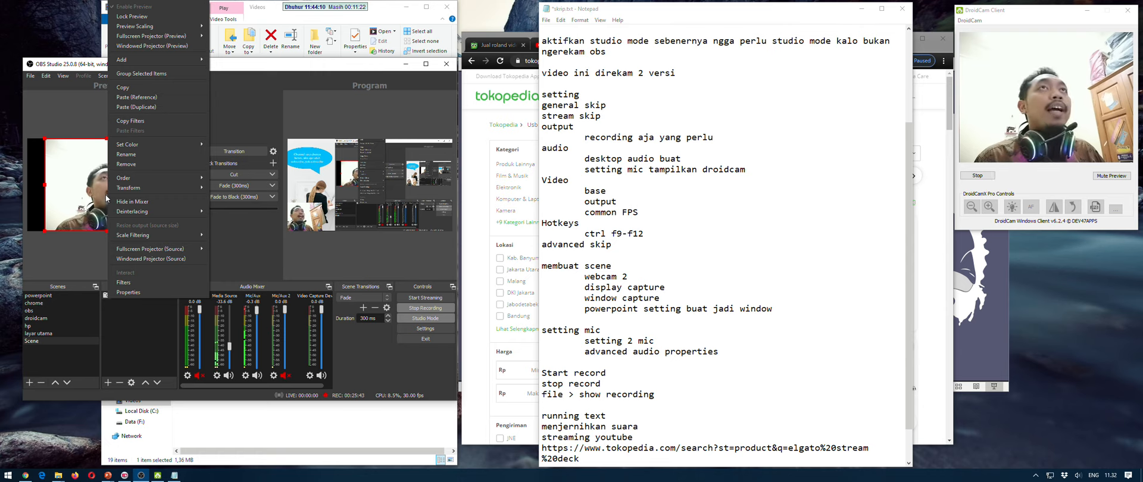
right_click(89, 191)
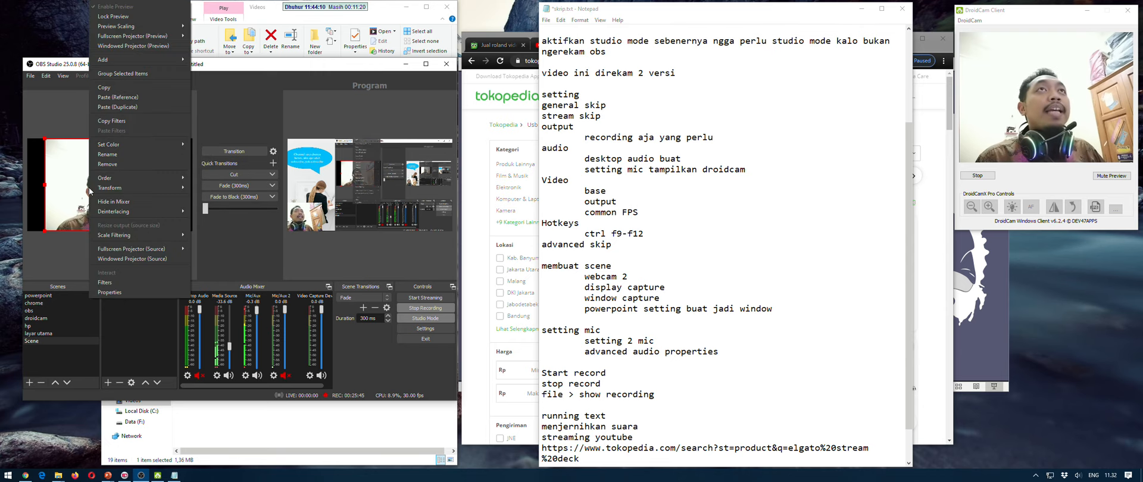
mouse_move(119, 187)
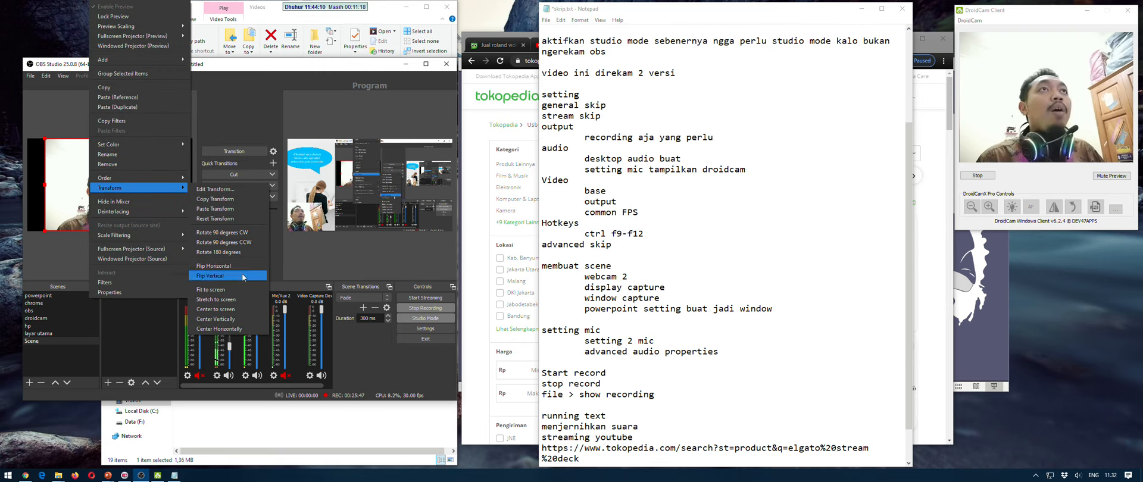
left_click(242, 308)
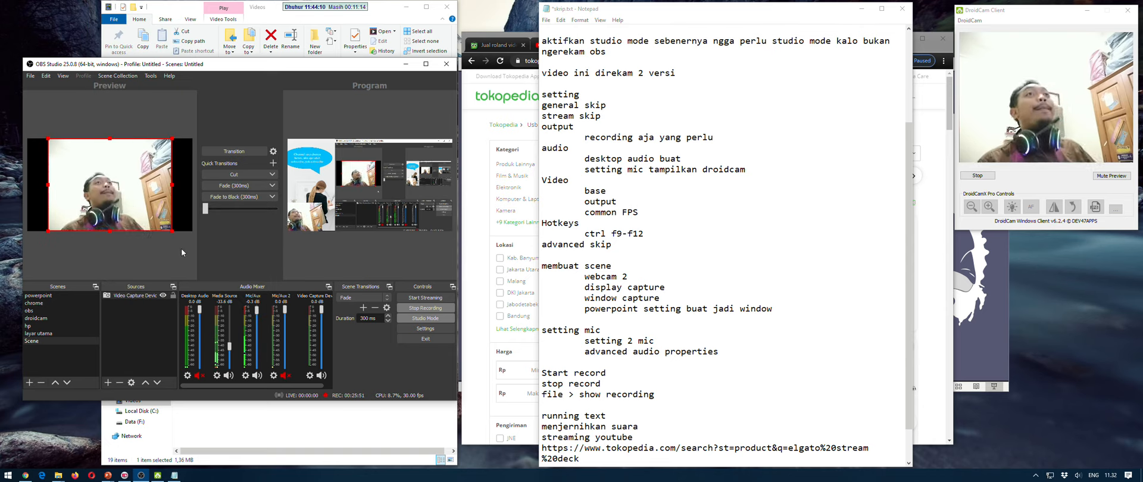
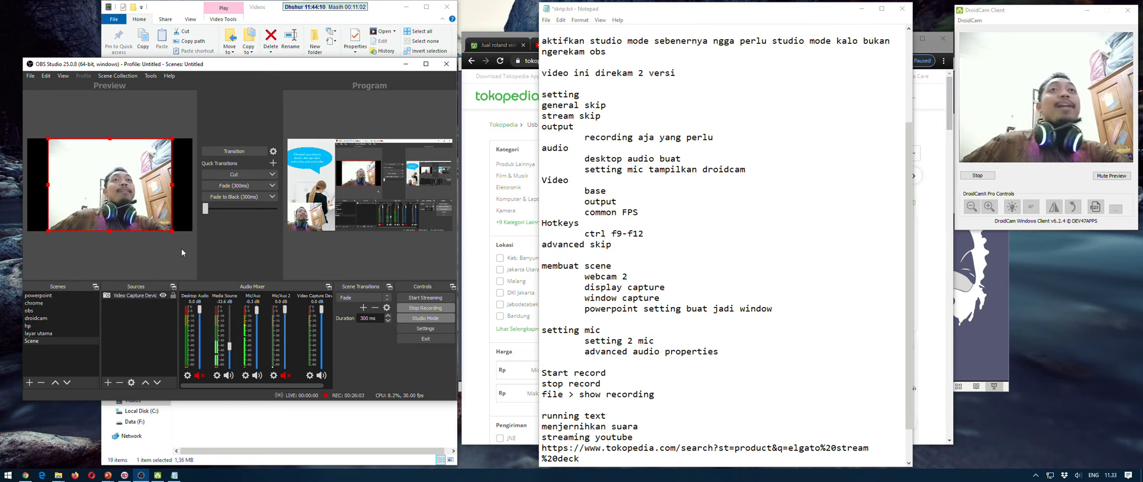
Add a new scene named powerpnt
left_click(30, 383)
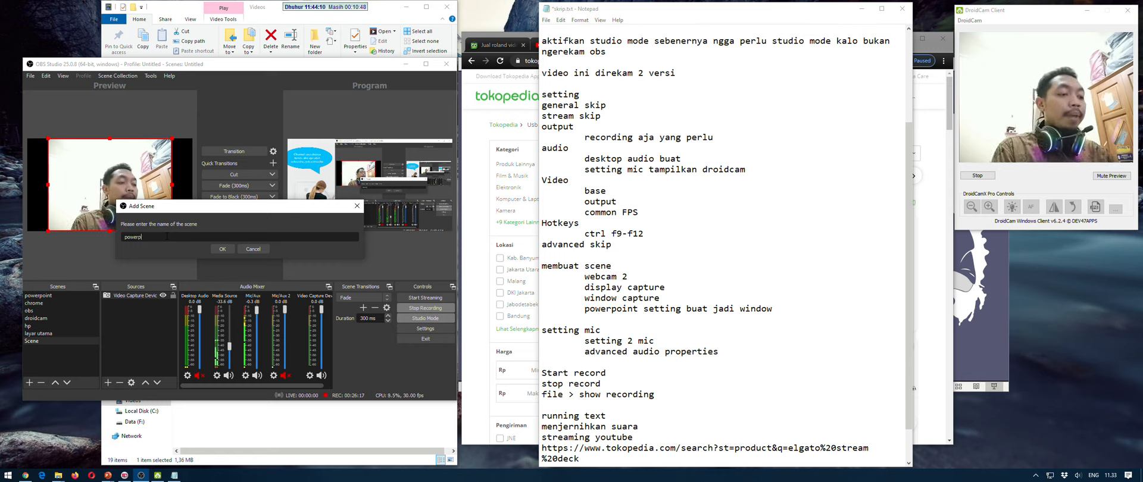
type("pnt")
key("Return")
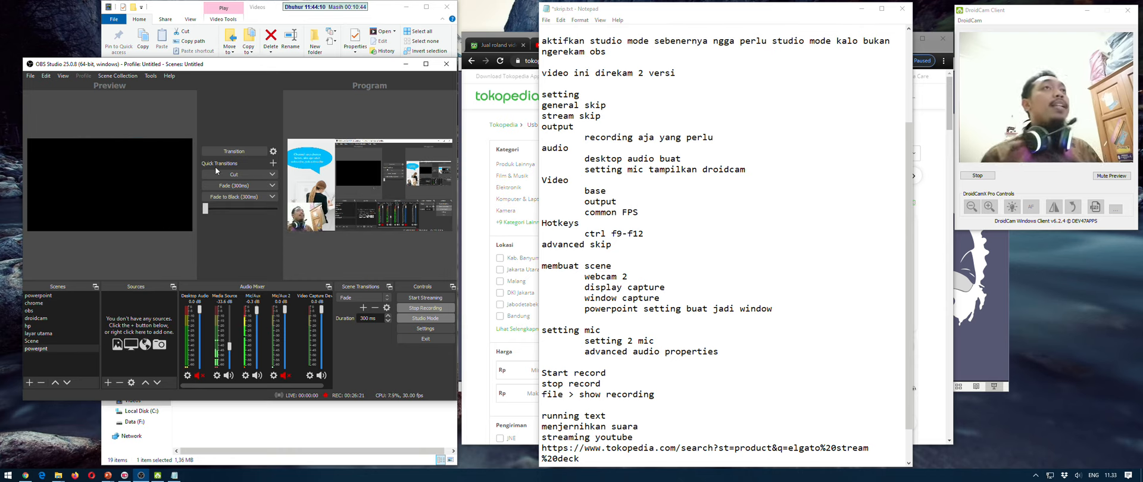
Remove the powerpnt scene and confirm the removal
left_click(56, 333)
left_click(55, 347)
right_click(52, 349)
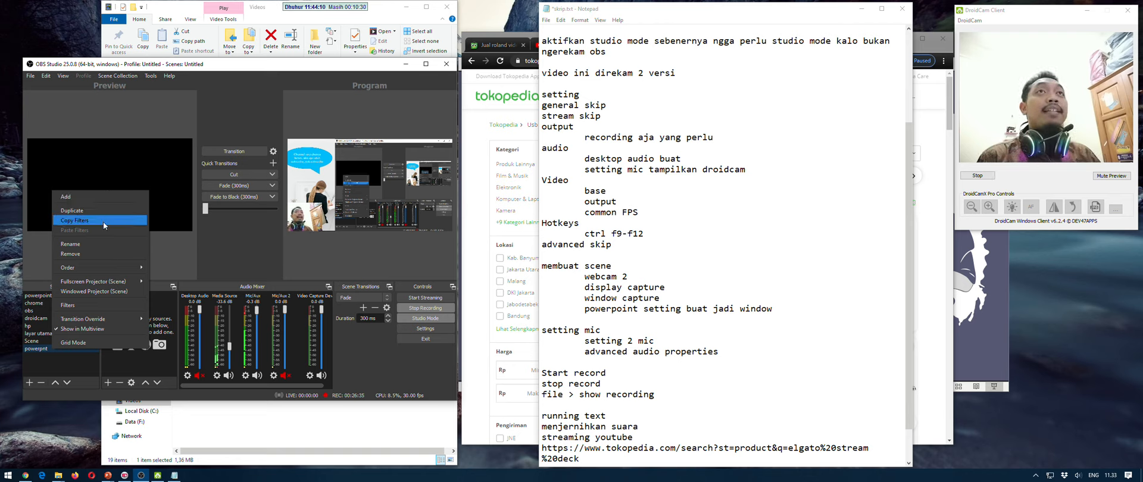
left_click(105, 253)
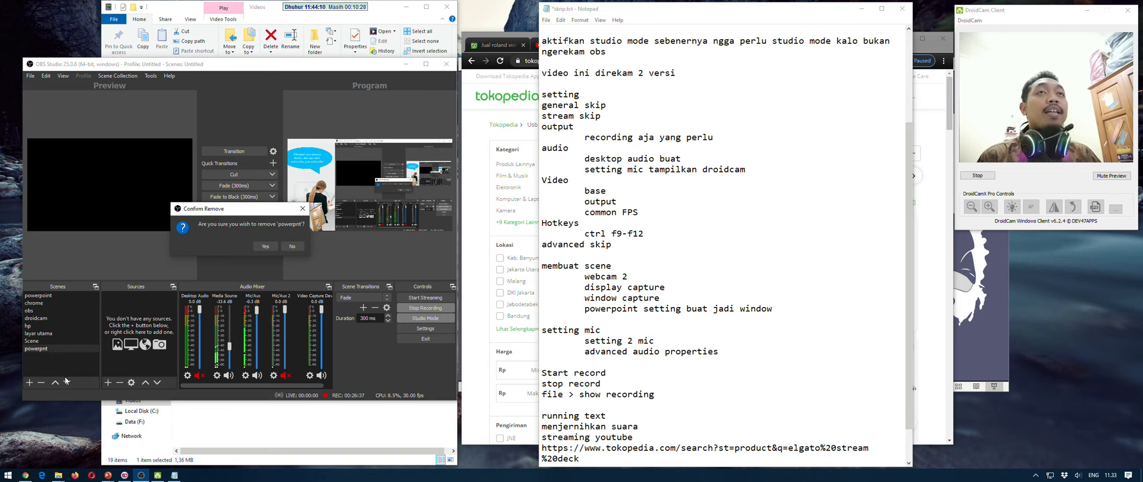
left_click(265, 246)
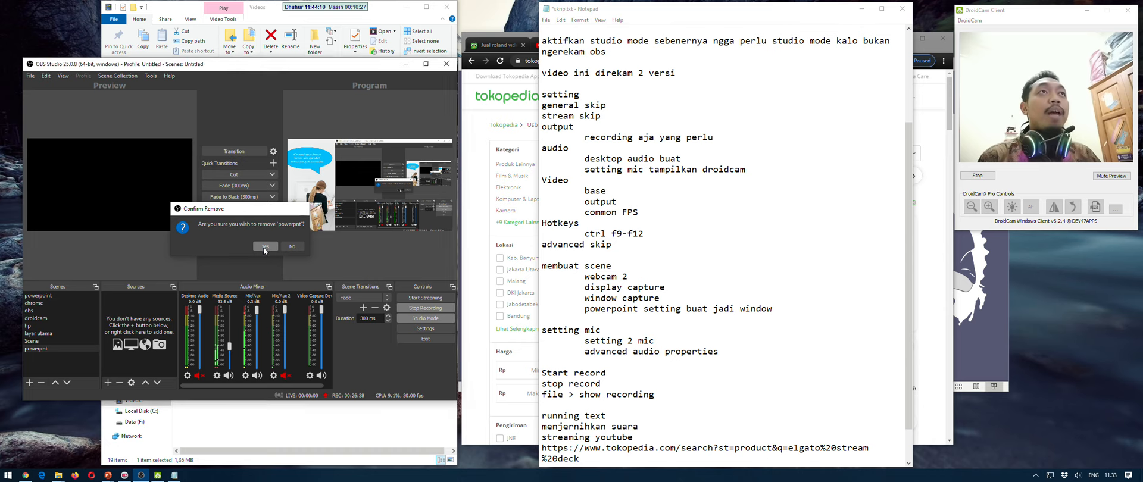
Add a new scene named display capture
left_click(29, 383)
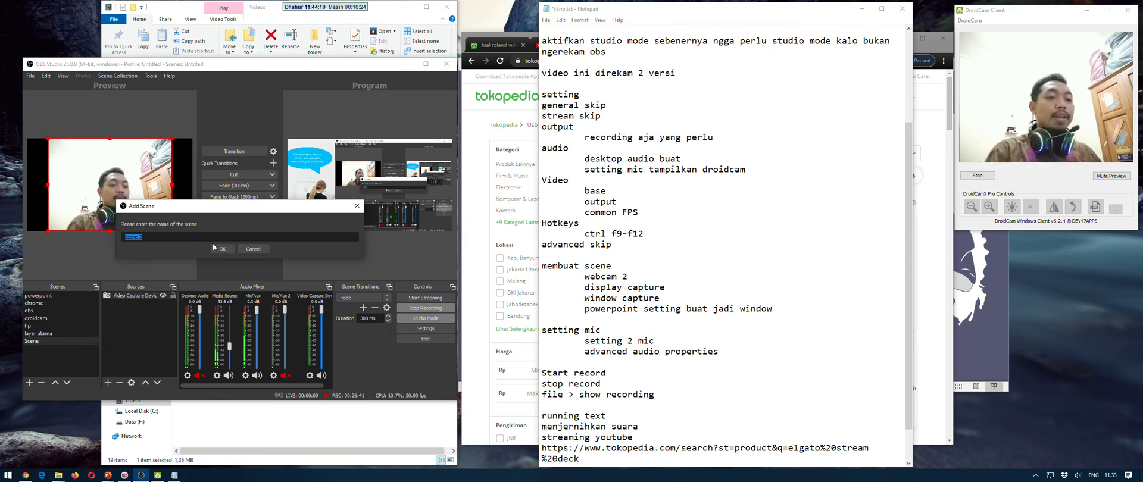
type("dis")
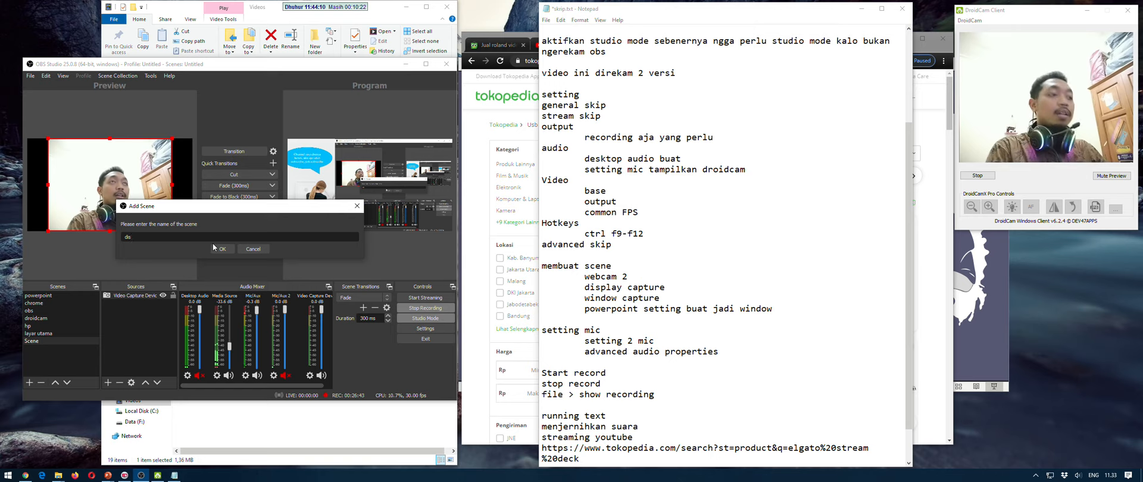
type("play ca")
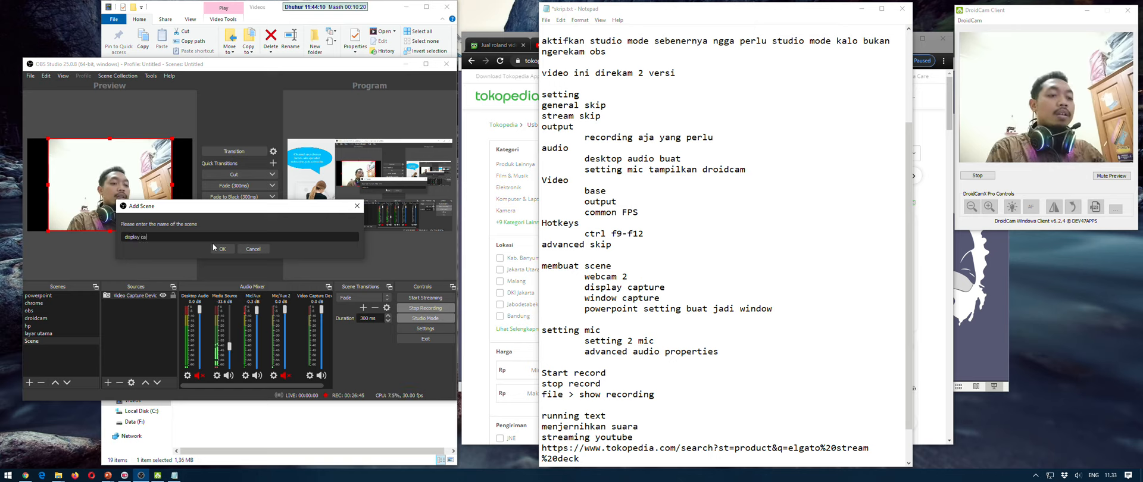
type("pture")
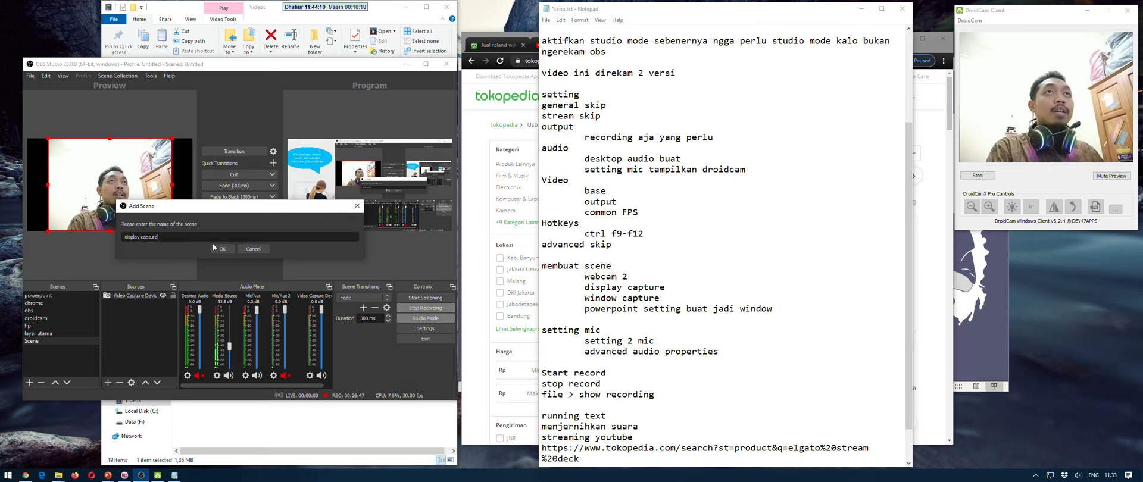
left_click(213, 244)
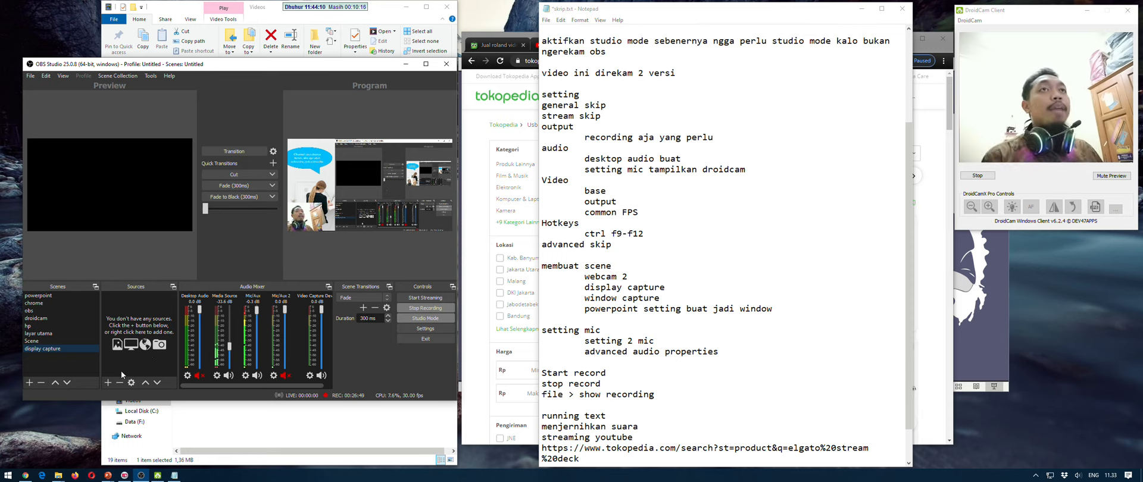
Add the existing Display Capture as a source in the display capture scene
left_click(109, 383)
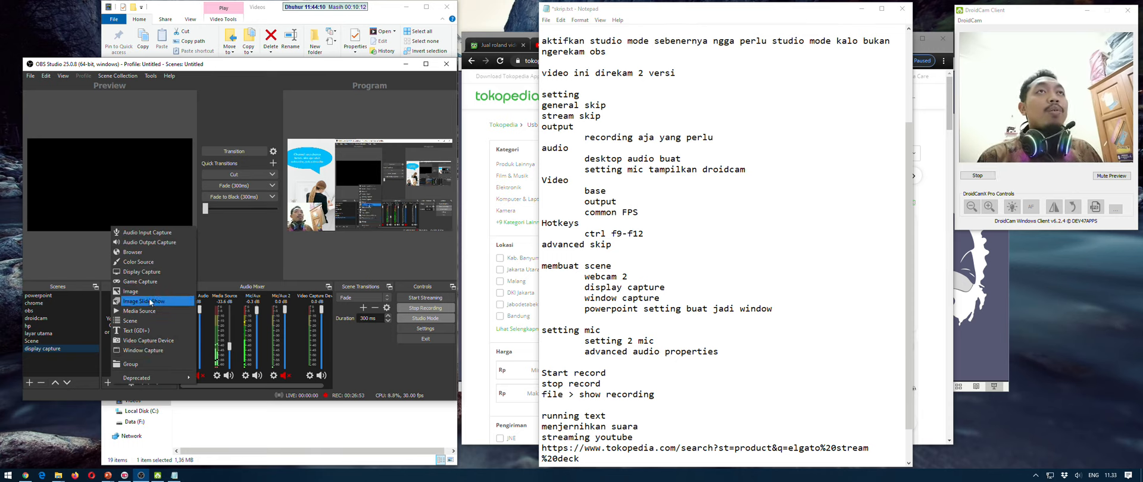
left_click(155, 276)
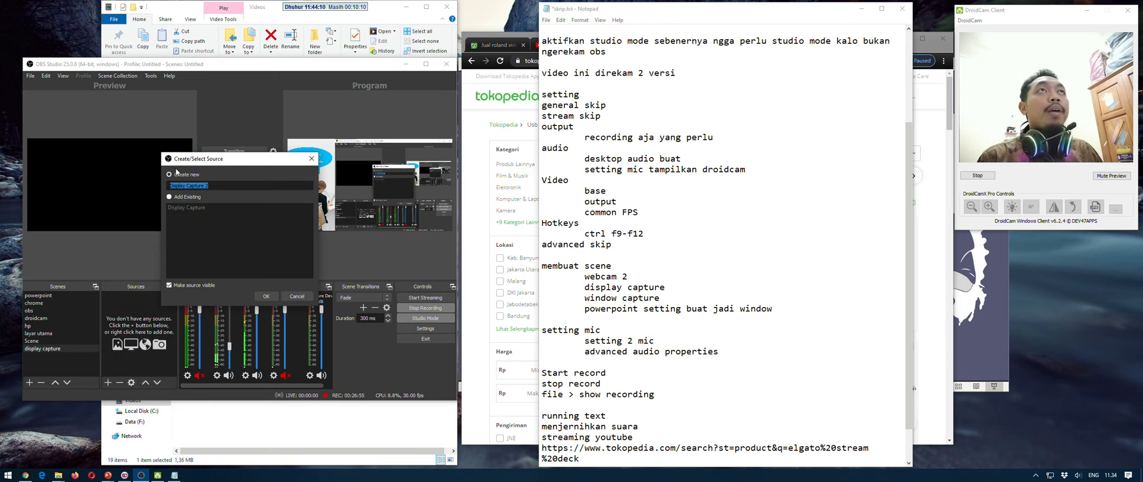
left_click(171, 197)
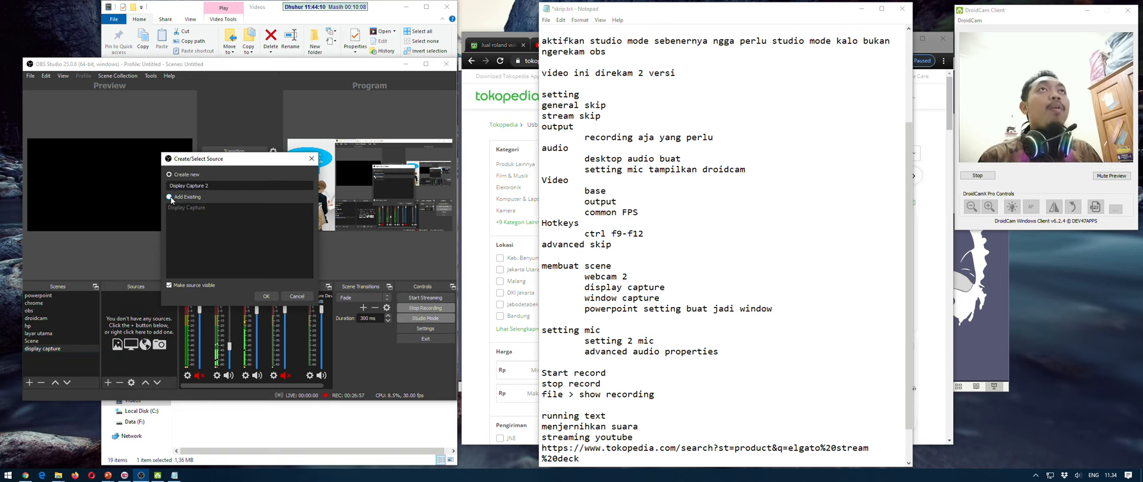
left_click(175, 210)
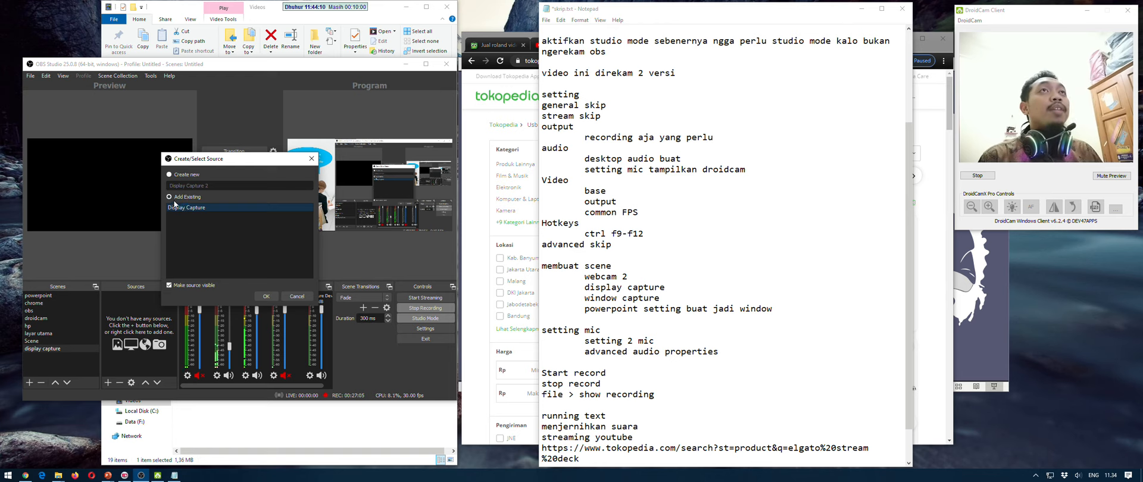
left_click(266, 297)
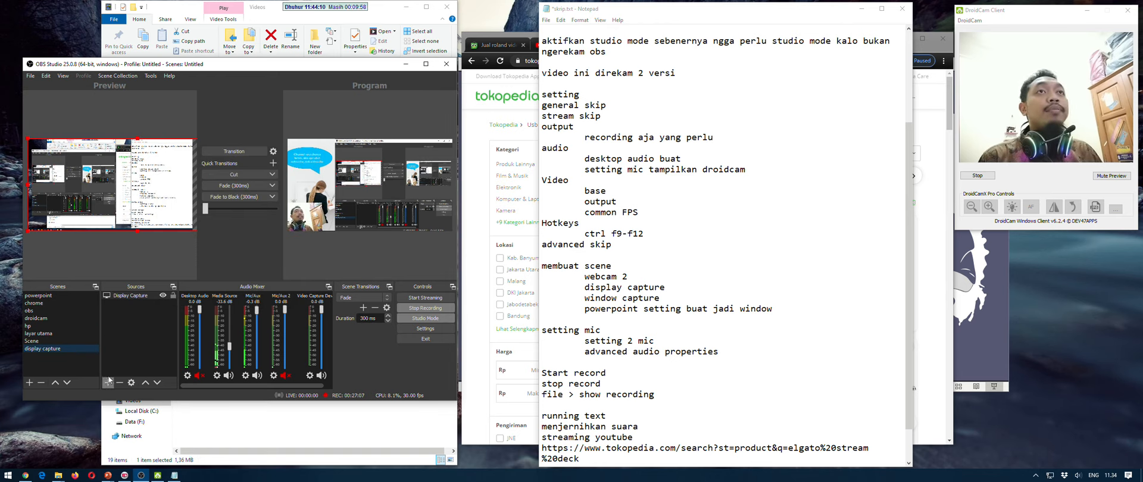
Review the available displays in the Display Capture source's properties
right_click(120, 294)
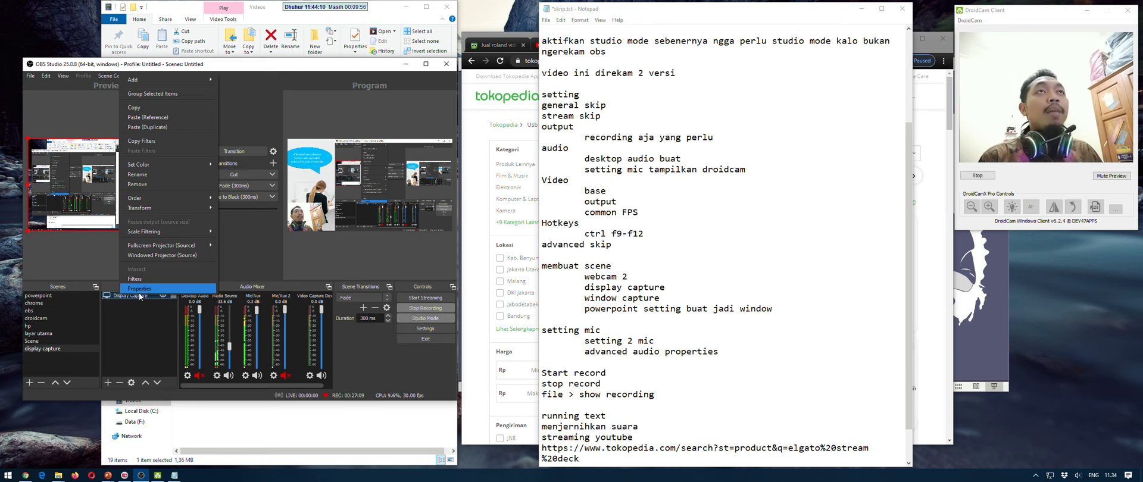
left_click(140, 290)
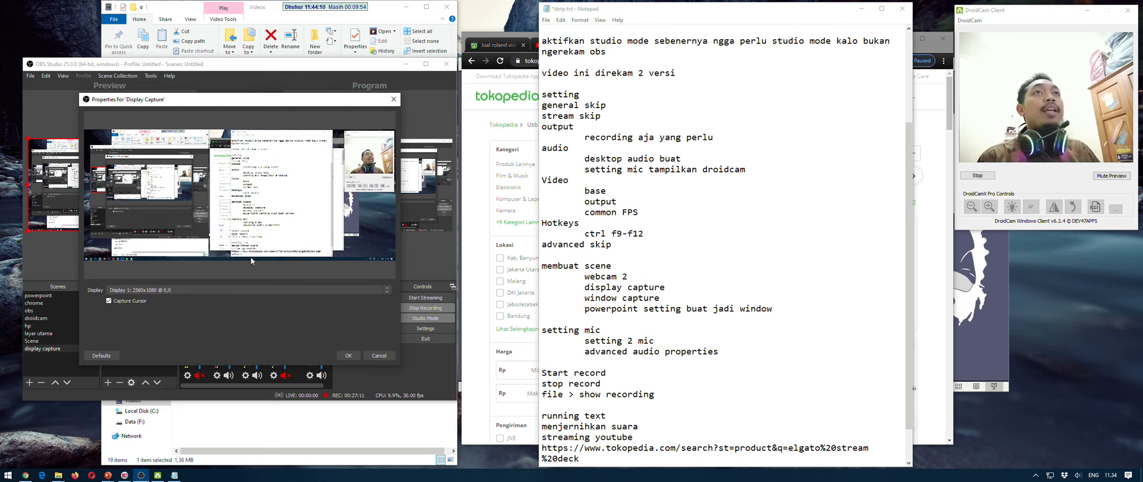
left_click(167, 290)
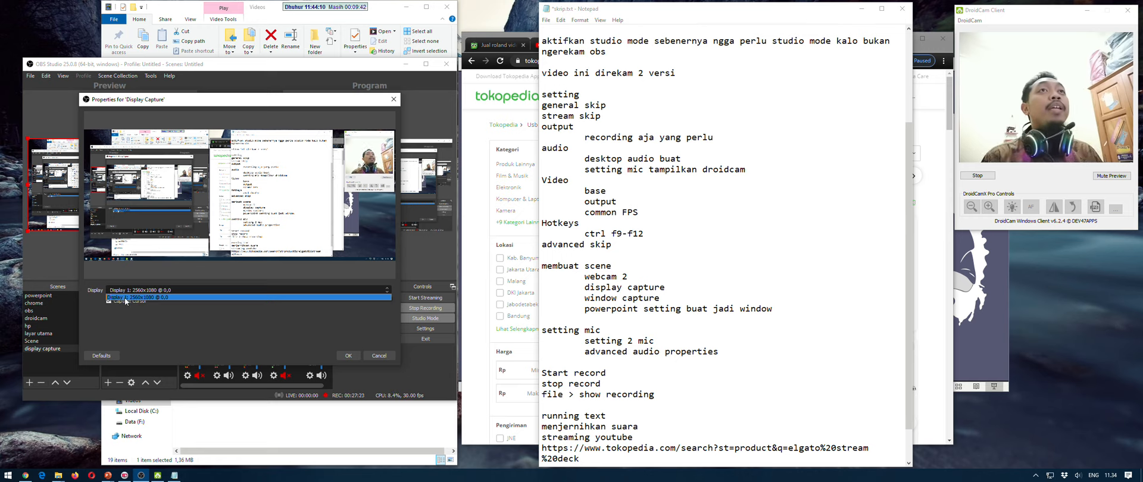
left_click(334, 355)
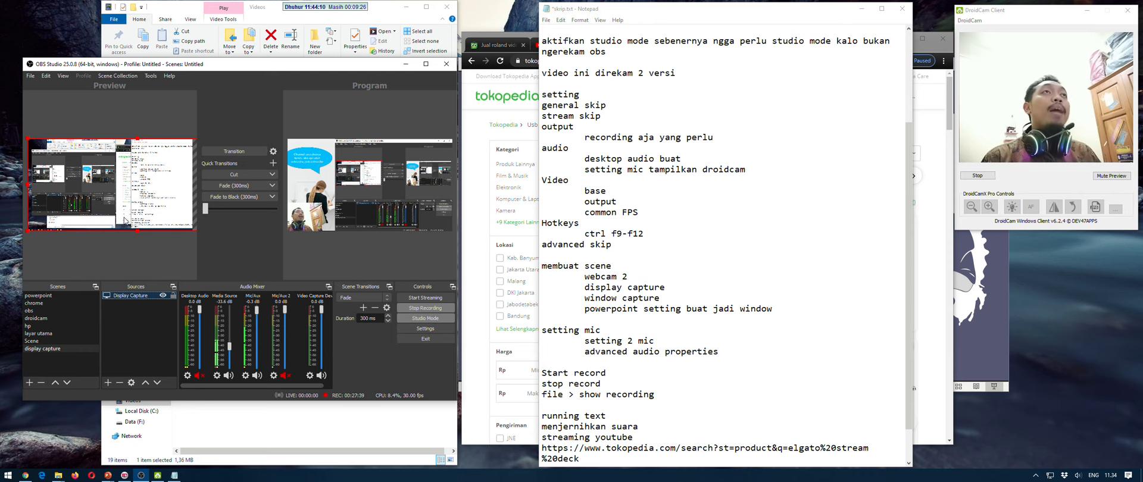
Add a new scene named powerpnt
left_click(30, 382)
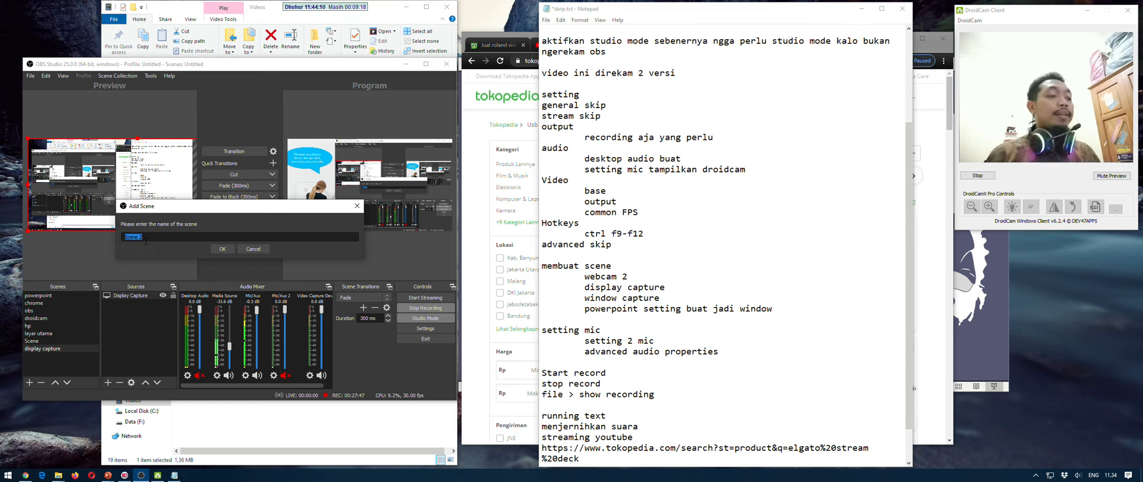
type("powerpoi")
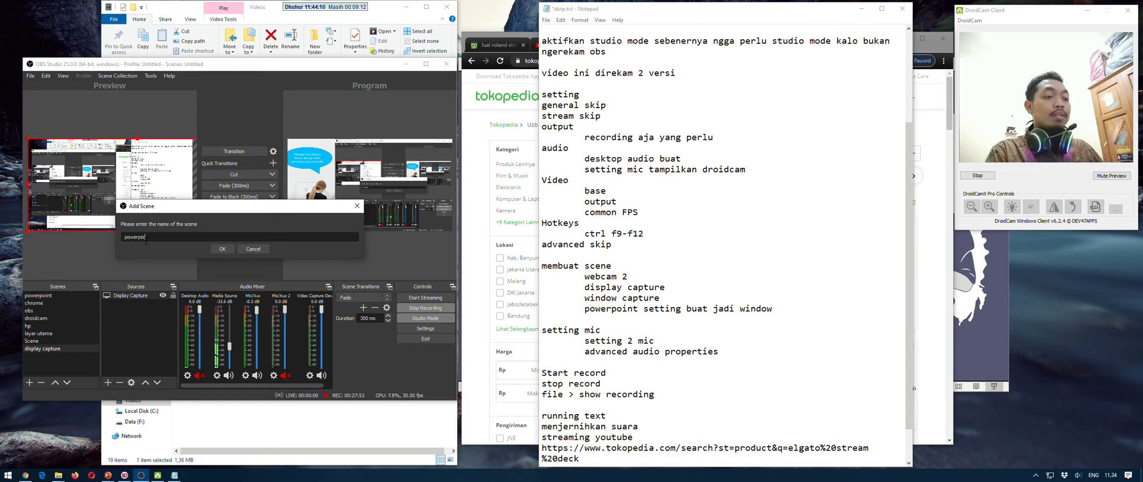
key("BackSpace")
key("BackSpace")
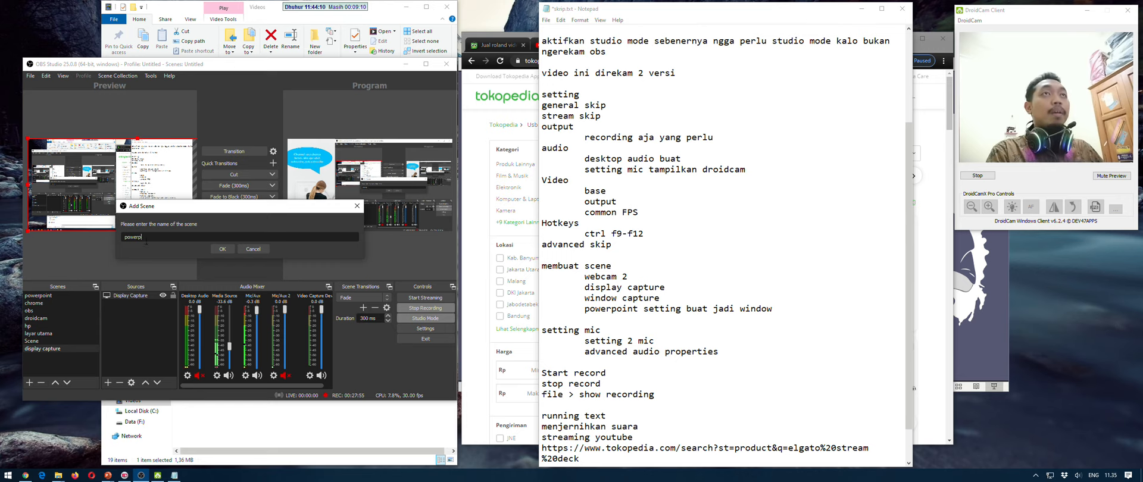
type("nt")
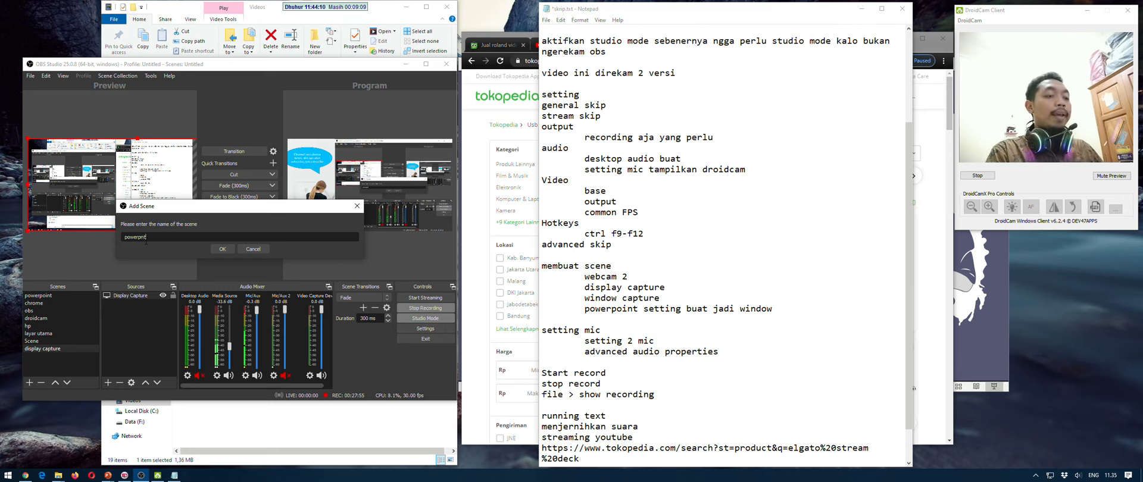
left_click(225, 251)
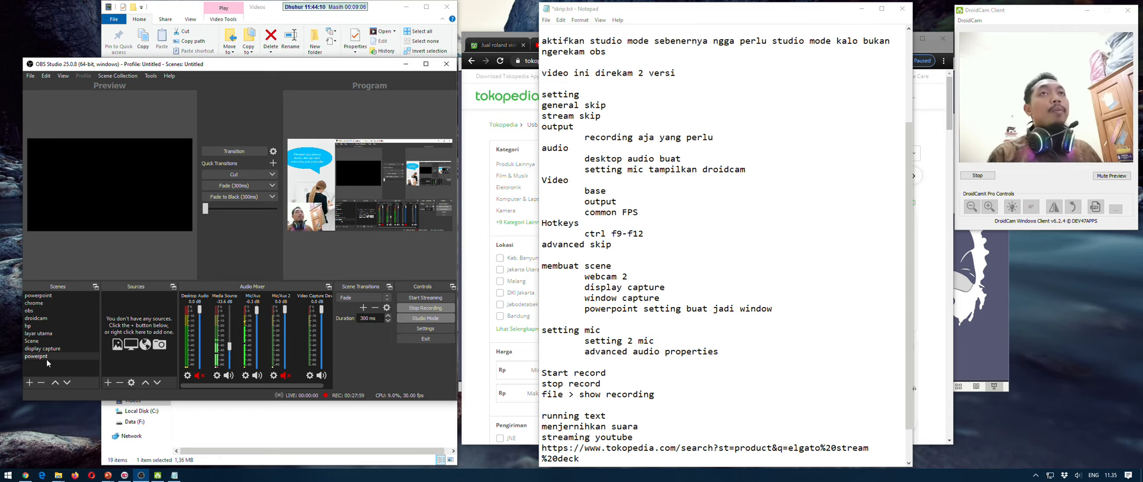
Add a Window Capture source for the PowerPoint slide show of presentasi OBS.pptx and enlarge it to fill the preview
left_click(108, 383)
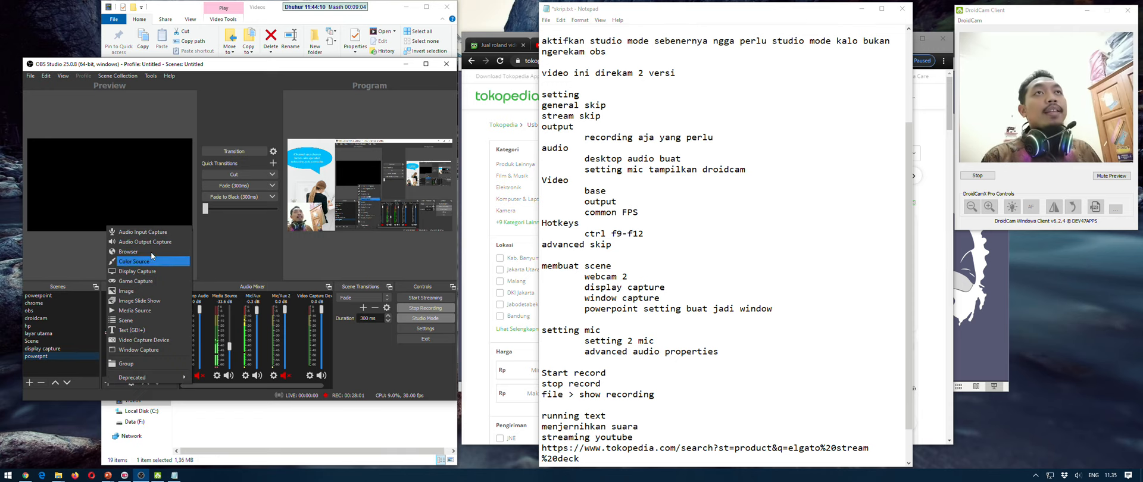
left_click(141, 352)
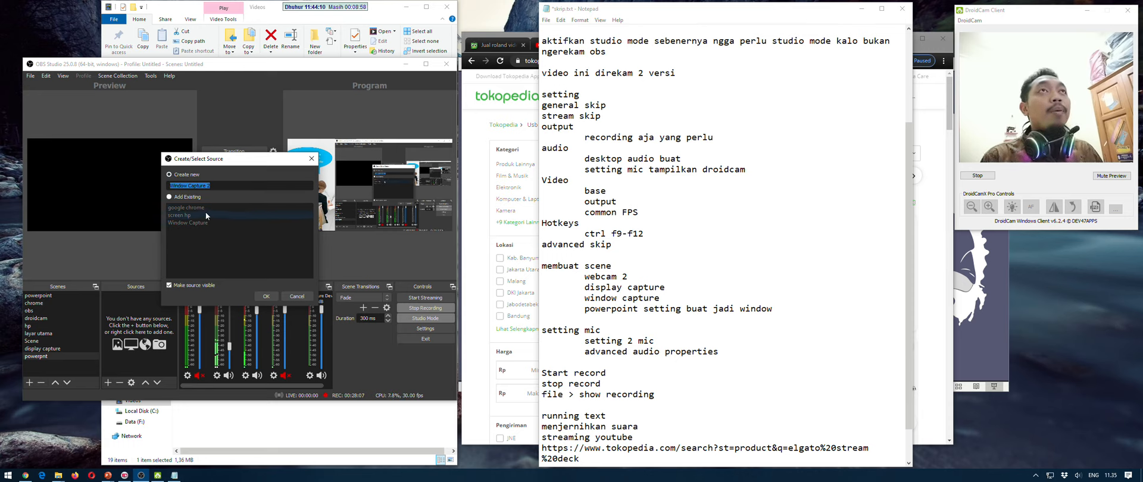
left_click(267, 296)
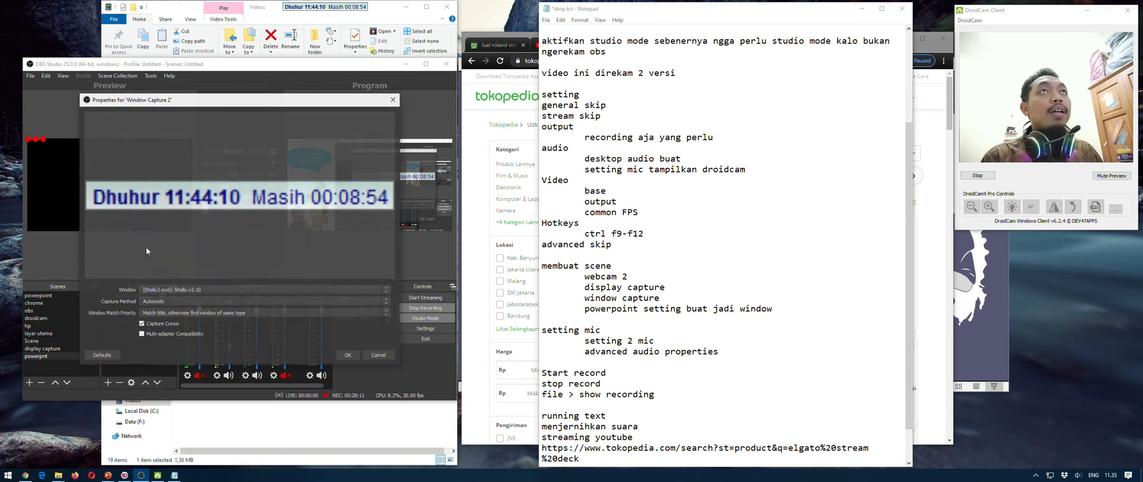
left_click(188, 292)
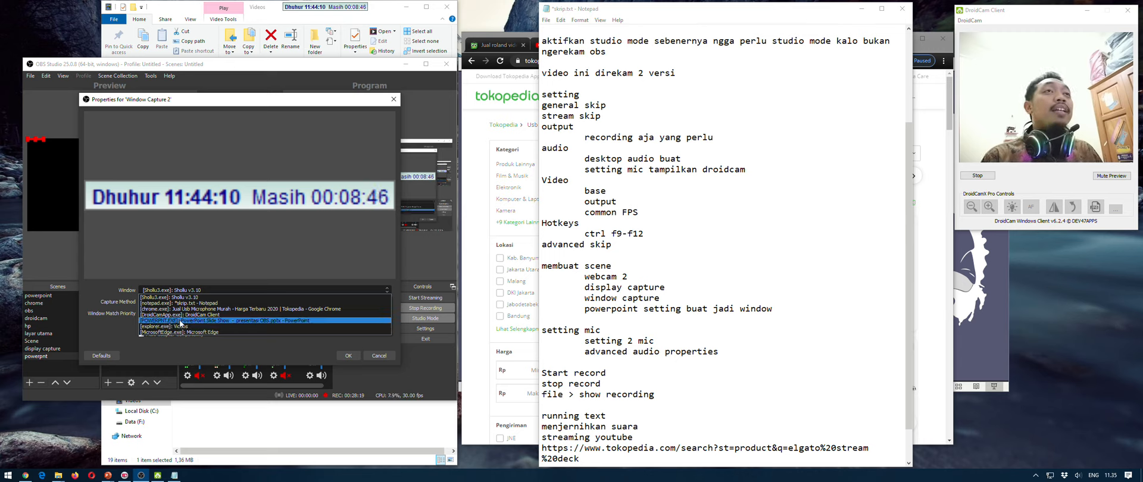
left_click(256, 321)
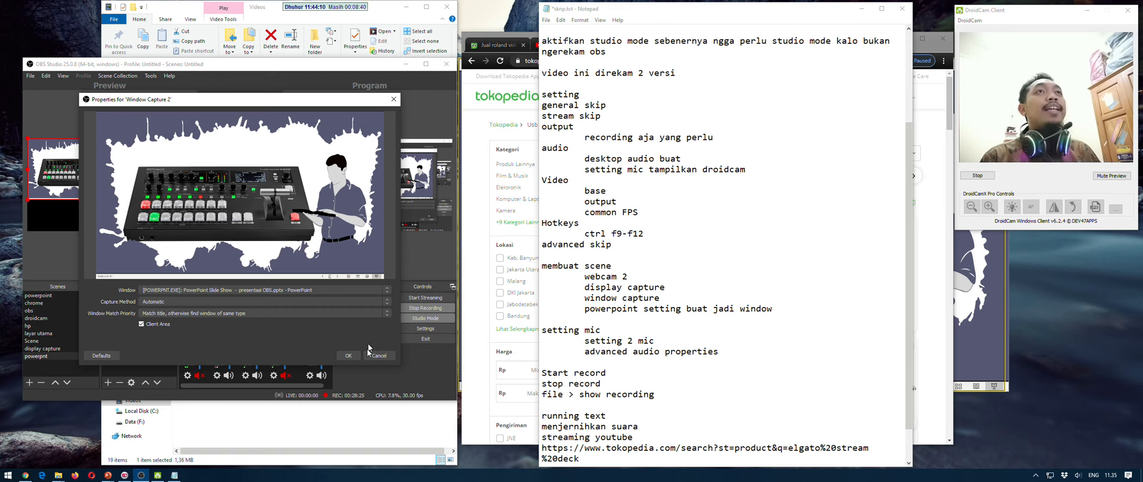
left_click(350, 356)
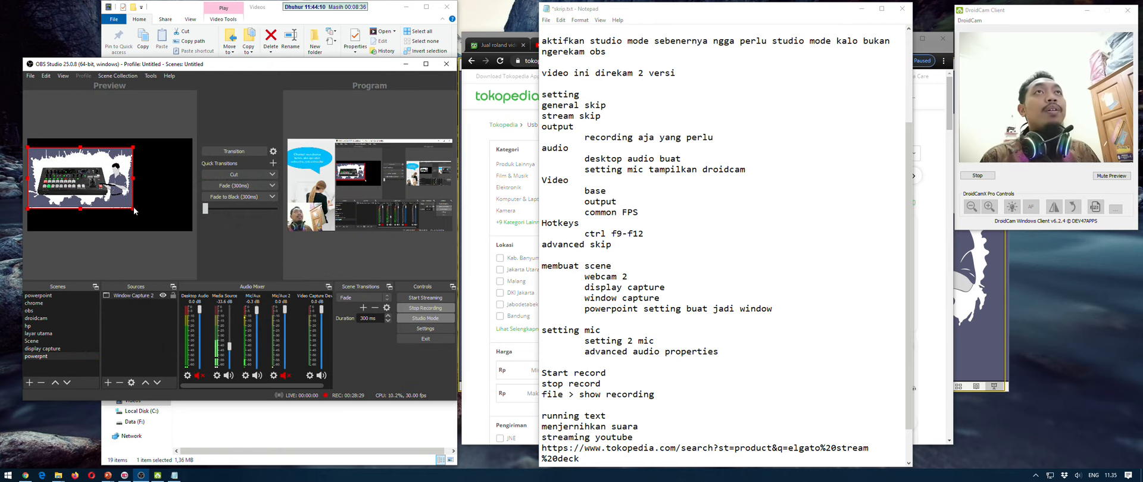
left_click_drag(132, 200, 193, 239)
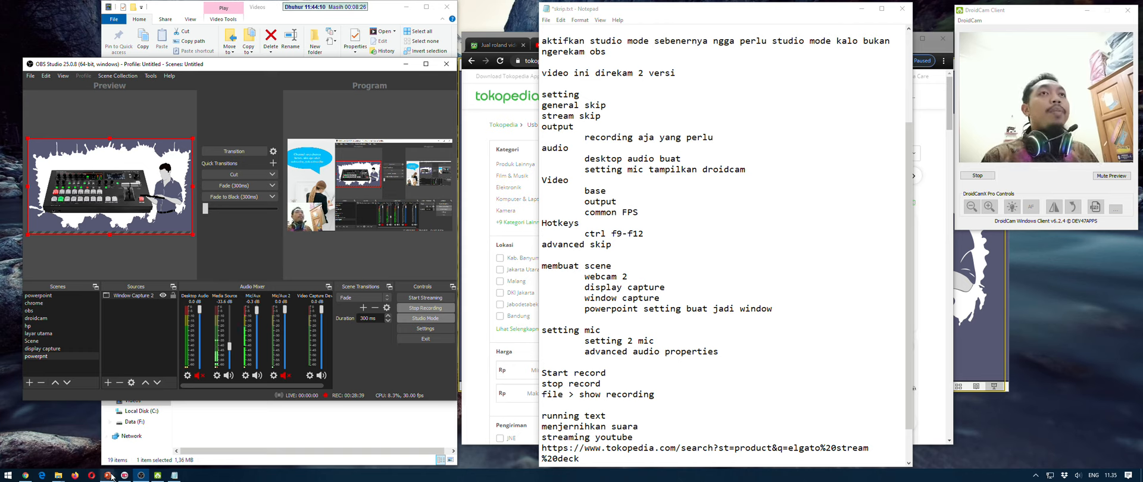
Switch to PowerPoint, exit the running slide show, and fit the presentation window over the OBS Studio window
mouse_move(108, 475)
left_click(156, 446)
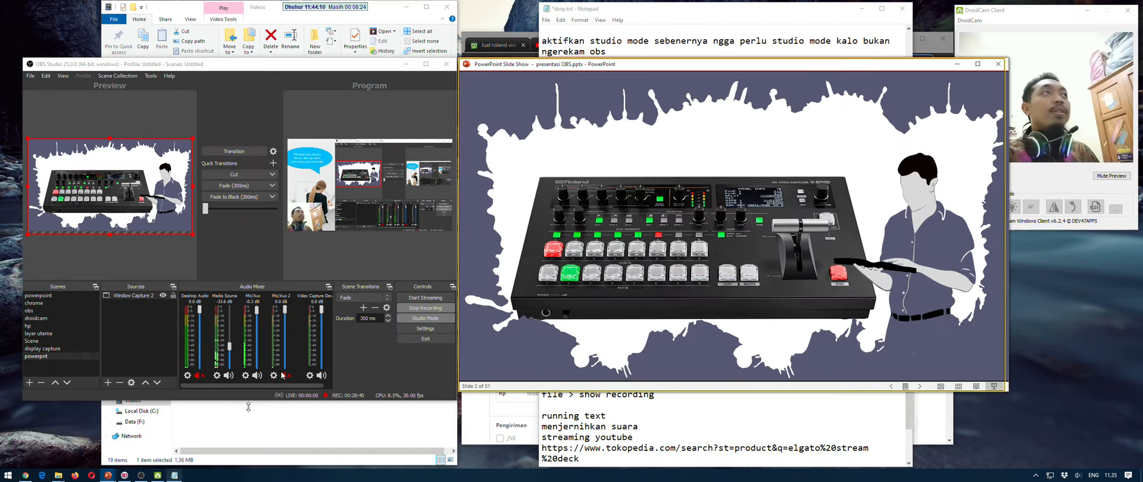
left_click(825, 288)
key("Escape")
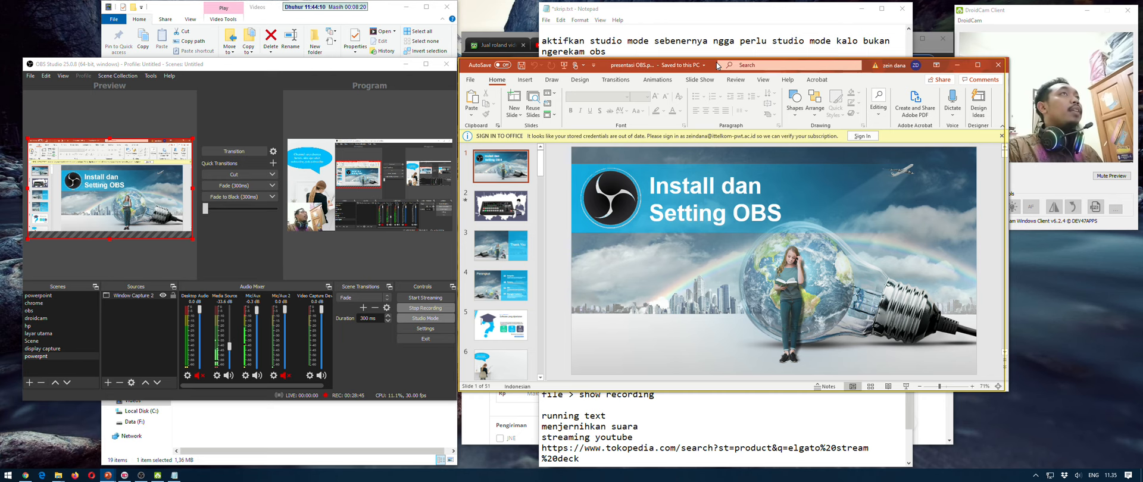
left_click_drag(712, 66, 284, 70)
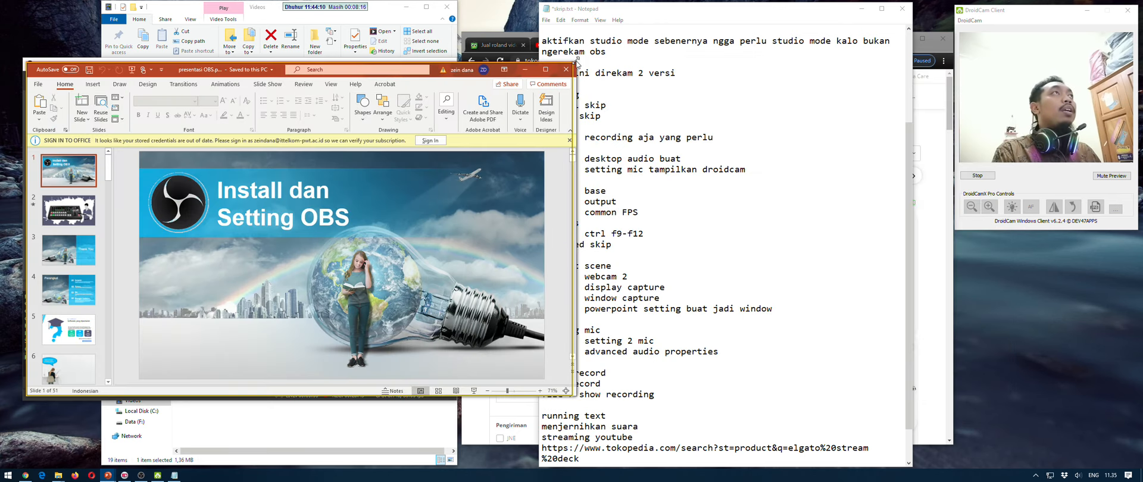
left_click_drag(371, 89, 455, 87)
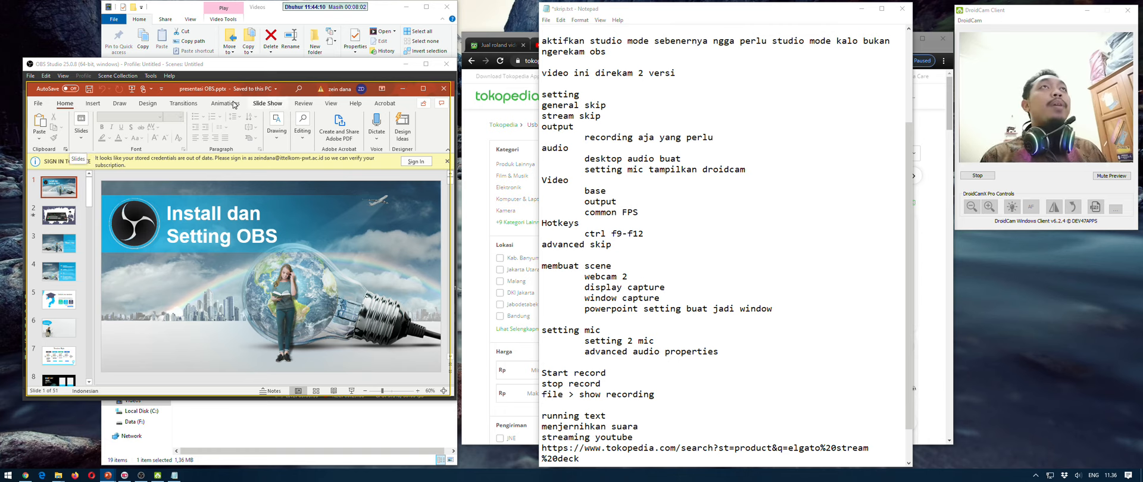
Set the presentation's show type to Browsed by an individual (window)
left_click(277, 107)
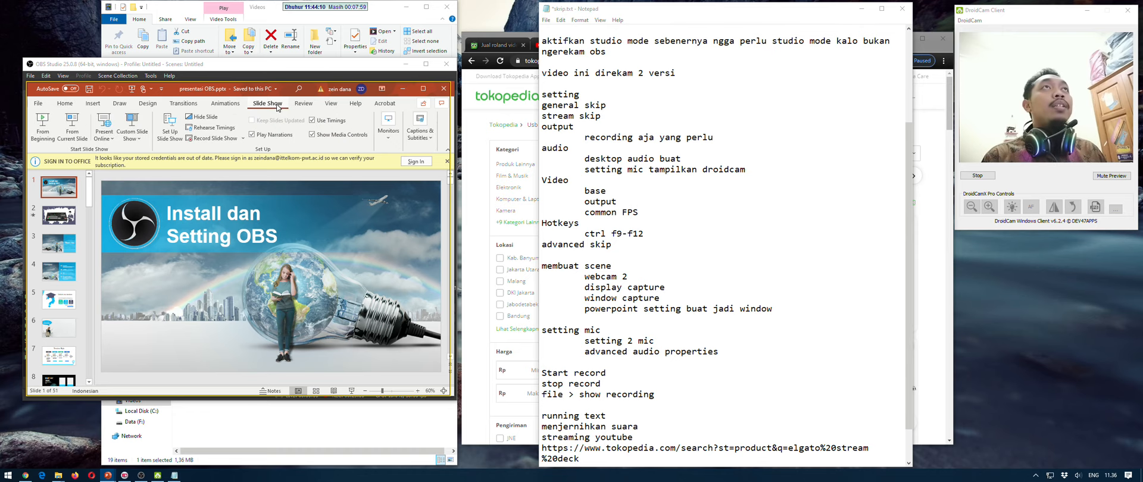
left_click(172, 133)
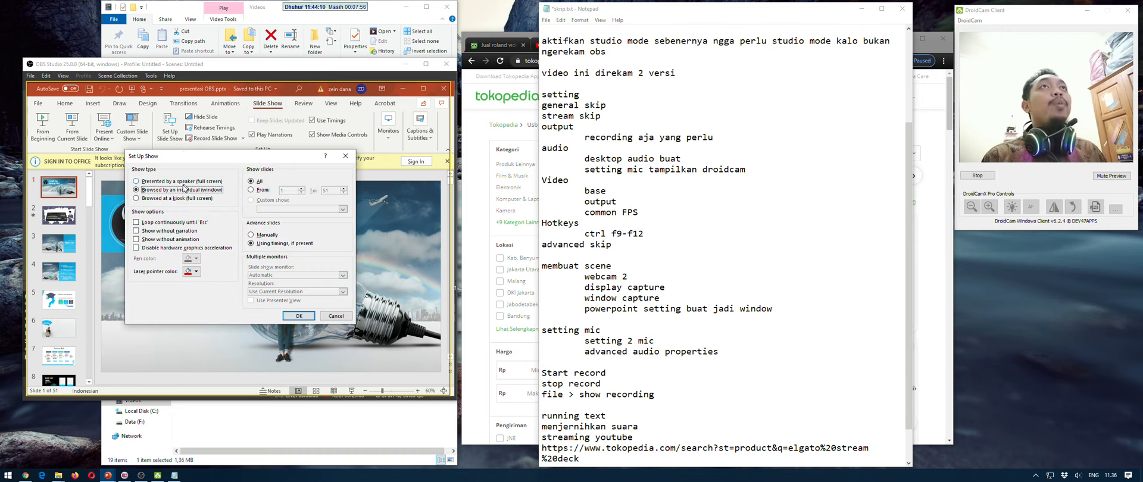
left_click(138, 182)
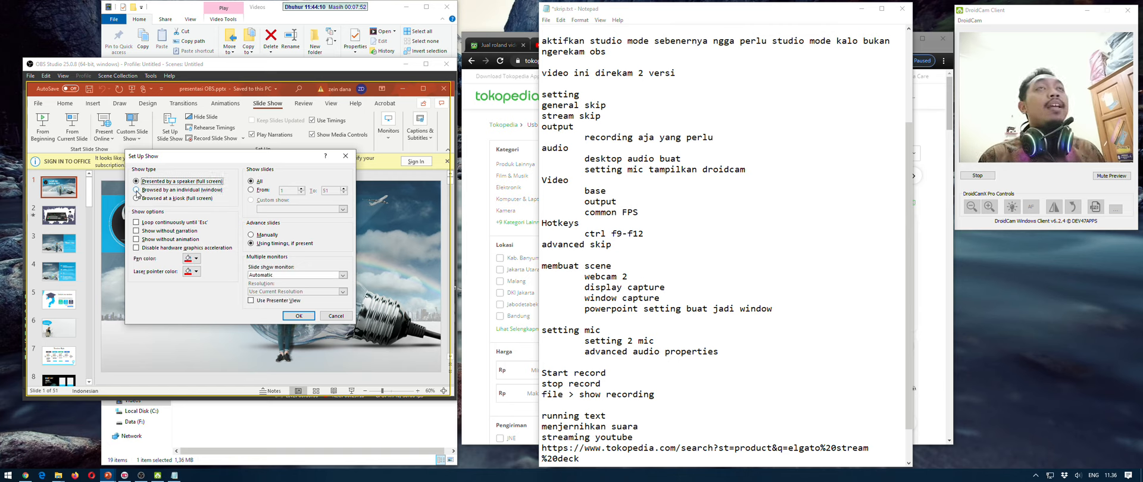
left_click(136, 190)
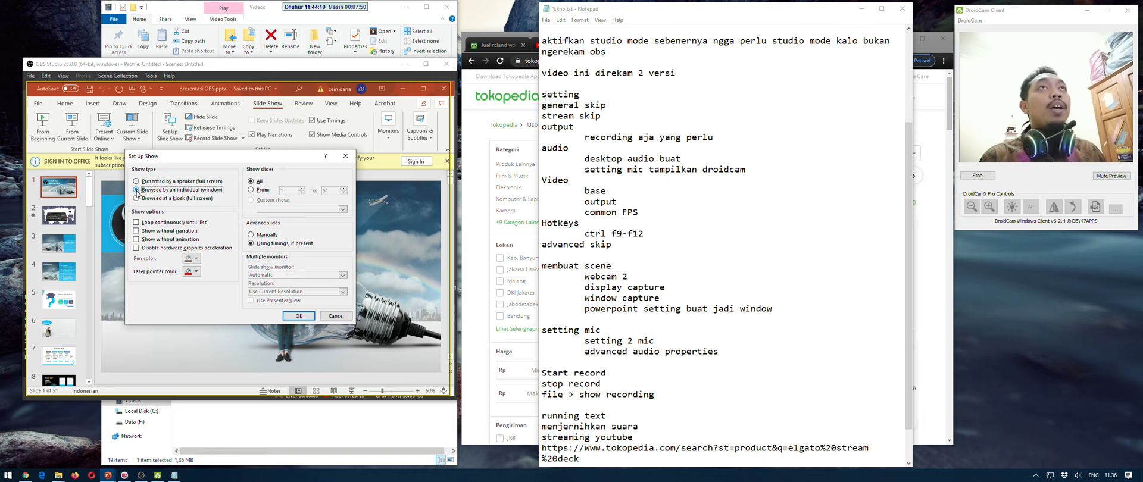
left_click(300, 317)
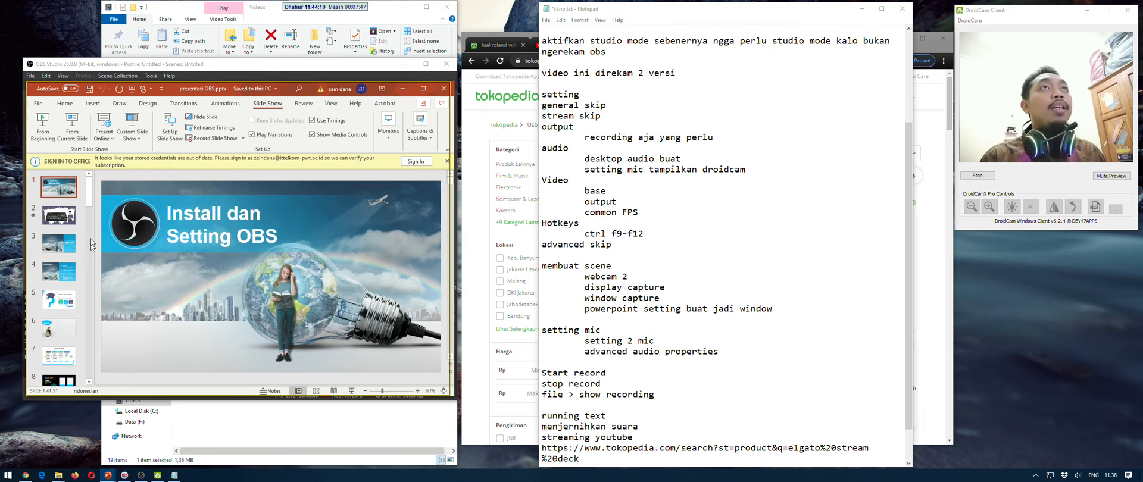
Start the windowed slide show and move its window beside OBS Studio
left_click(352, 391)
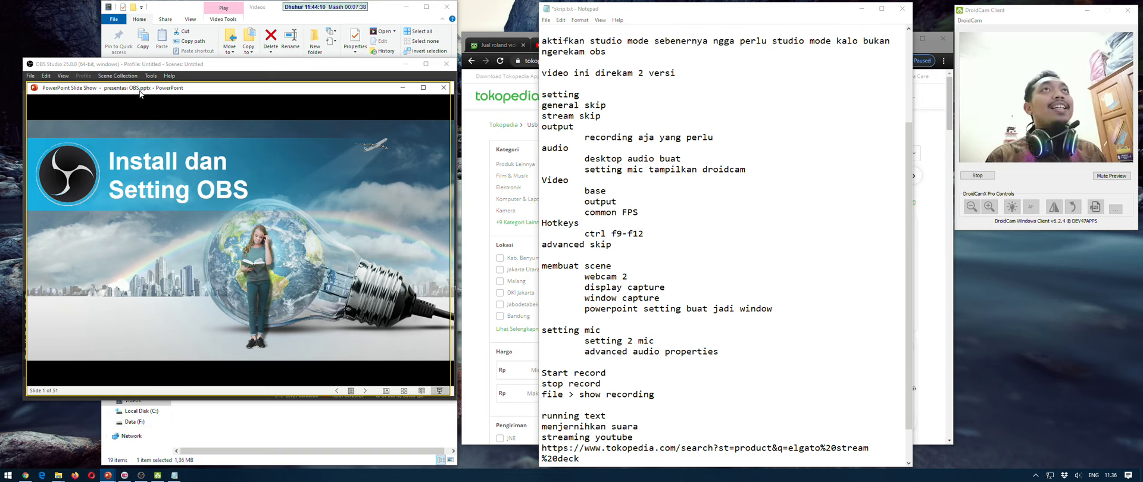
left_click_drag(140, 94, 649, 92)
Switch to OBS Studio and remove the window capture source from the powerpnt scene
left_click(109, 198)
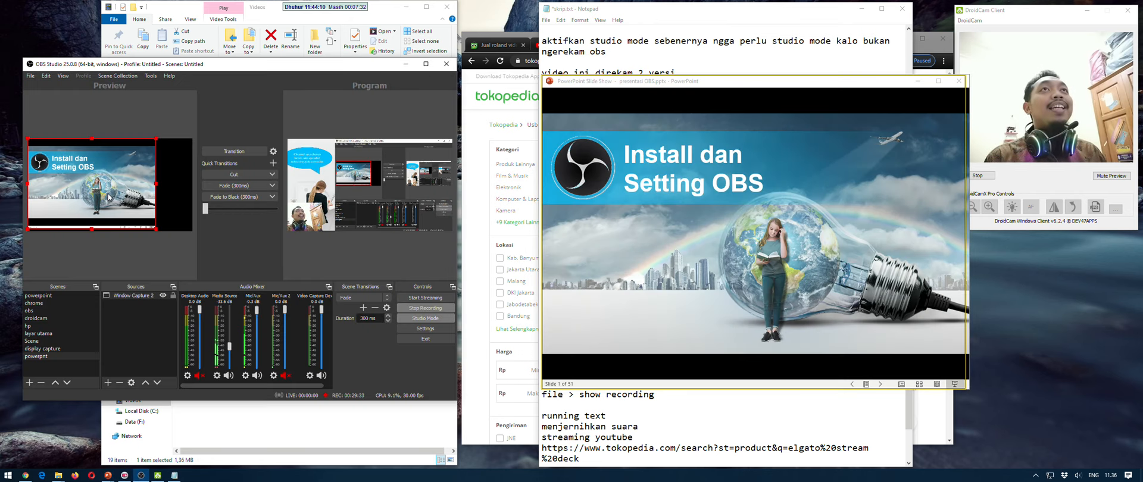
key("Delete")
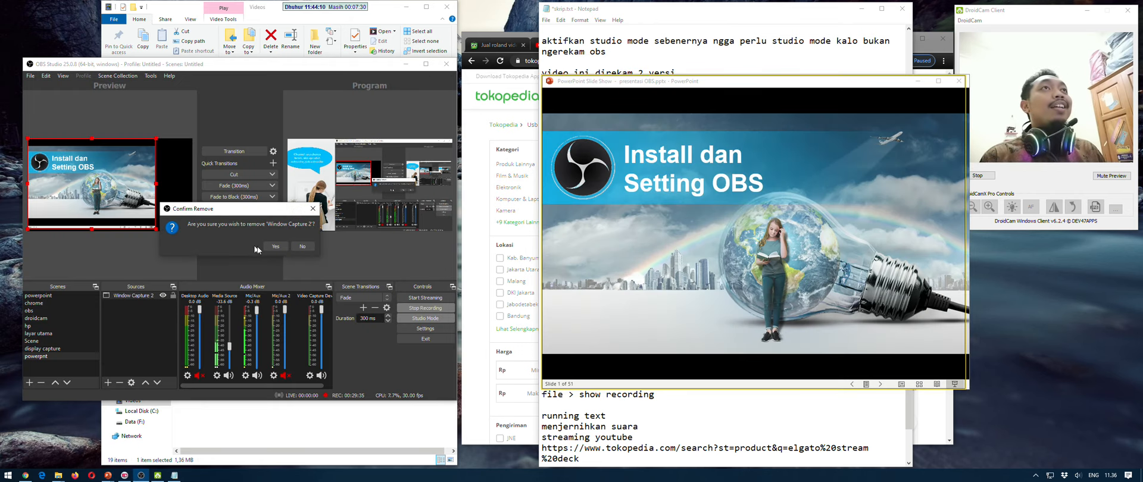
left_click(275, 246)
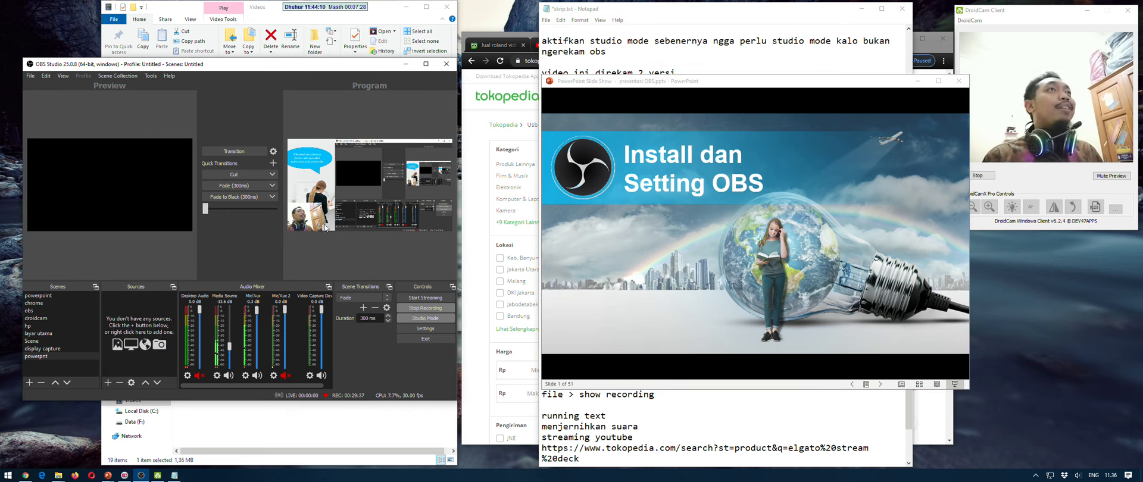
Move the slide show window clear of the DroidCam window
left_click(109, 384)
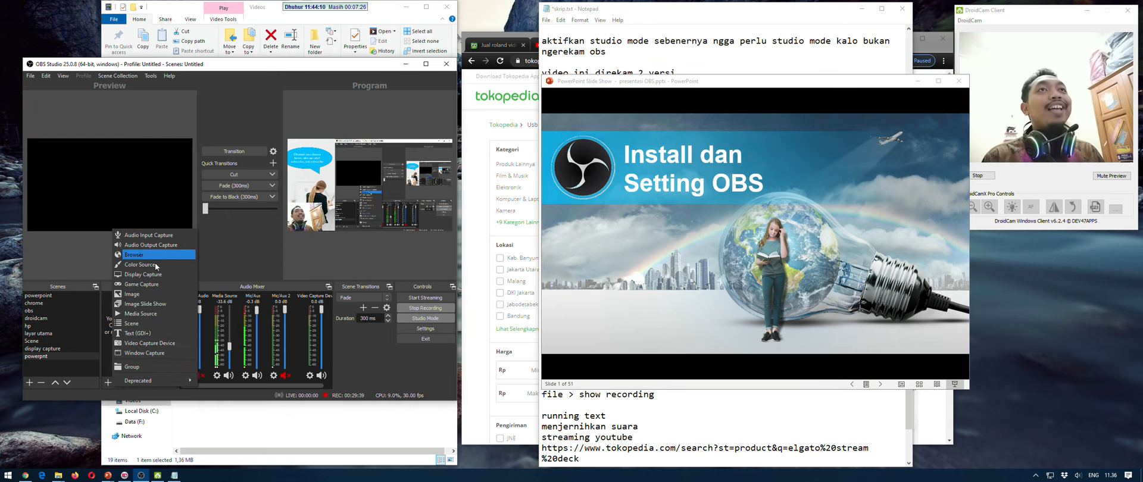
left_click(773, 103)
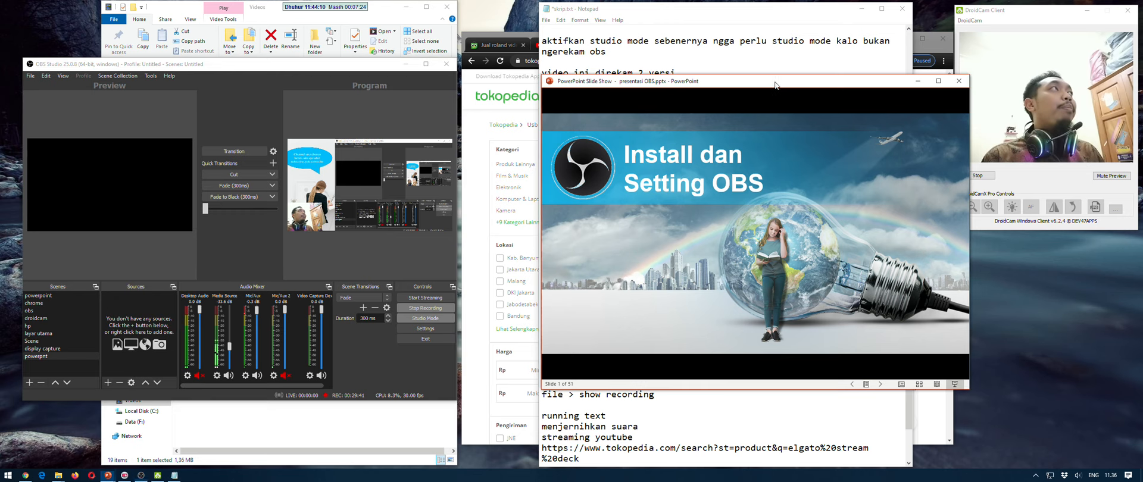
left_click_drag(265, 76, 713, 81)
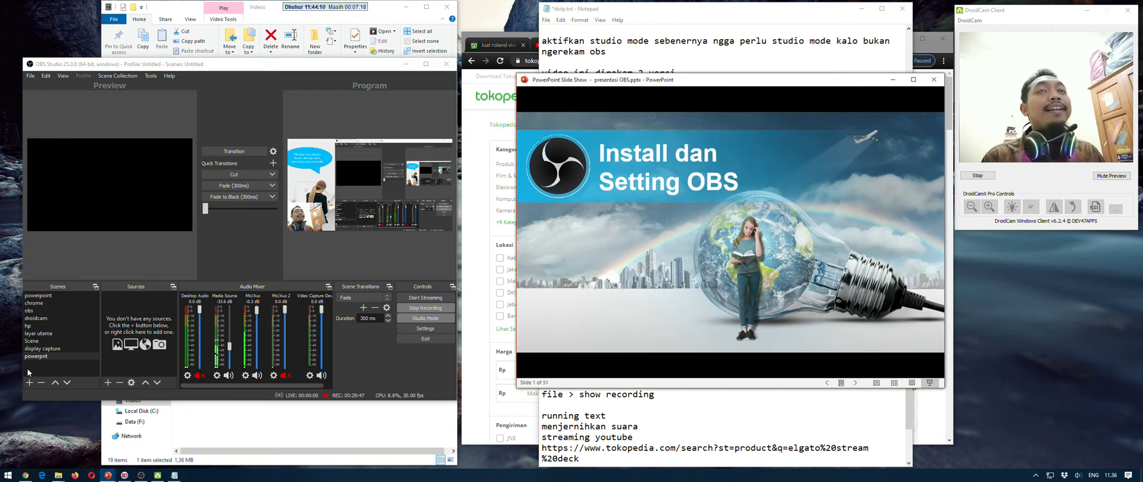
Add a new window capture source to the powerpnt scene that captures the PowerPoint Slide Show window of presentasi OBS.pptx
left_click(107, 382)
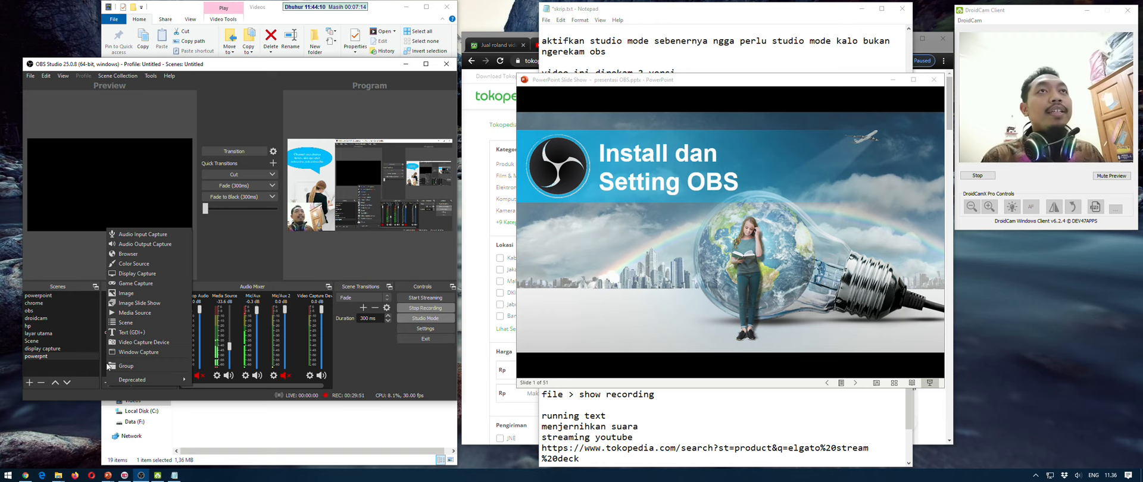
left_click(115, 355)
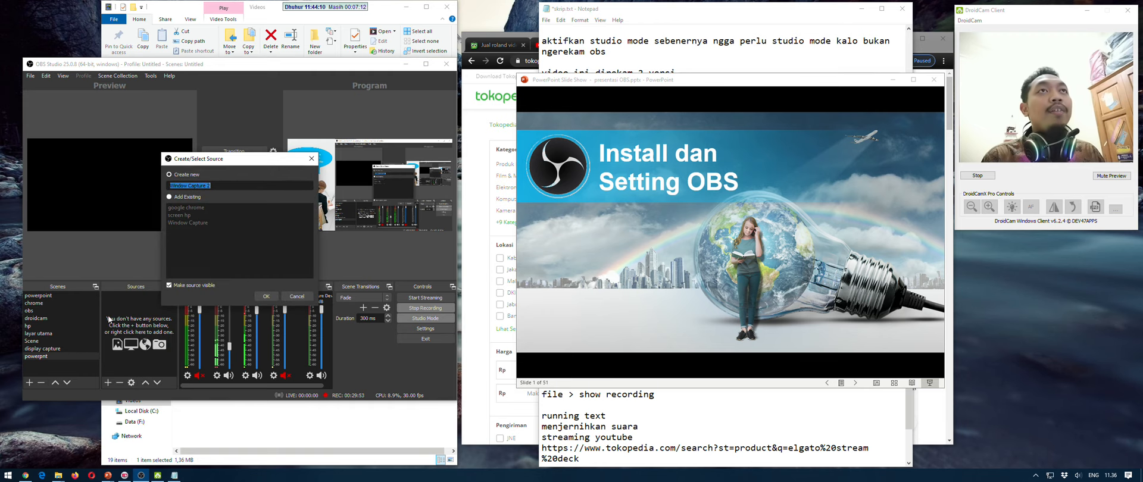
left_click(262, 297)
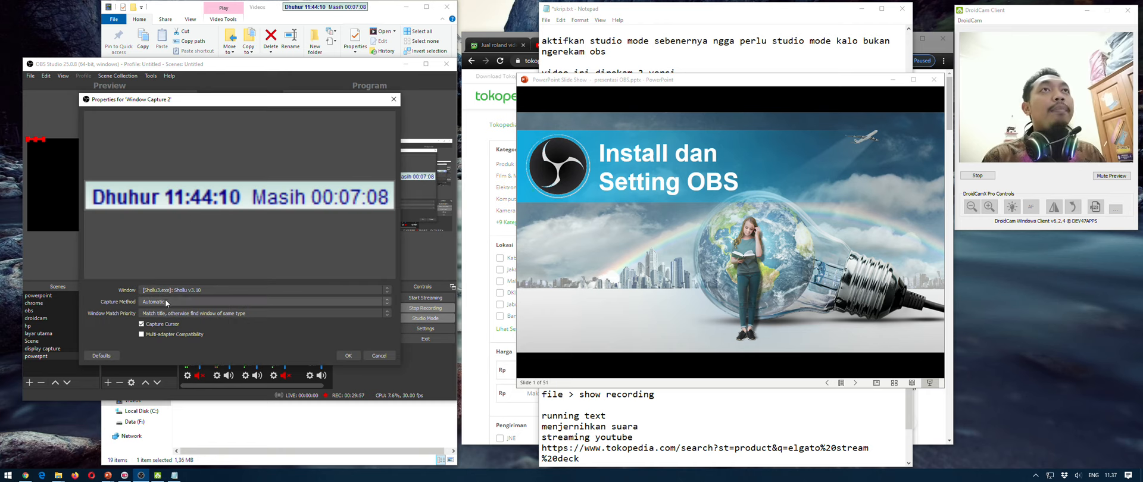
left_click(167, 290)
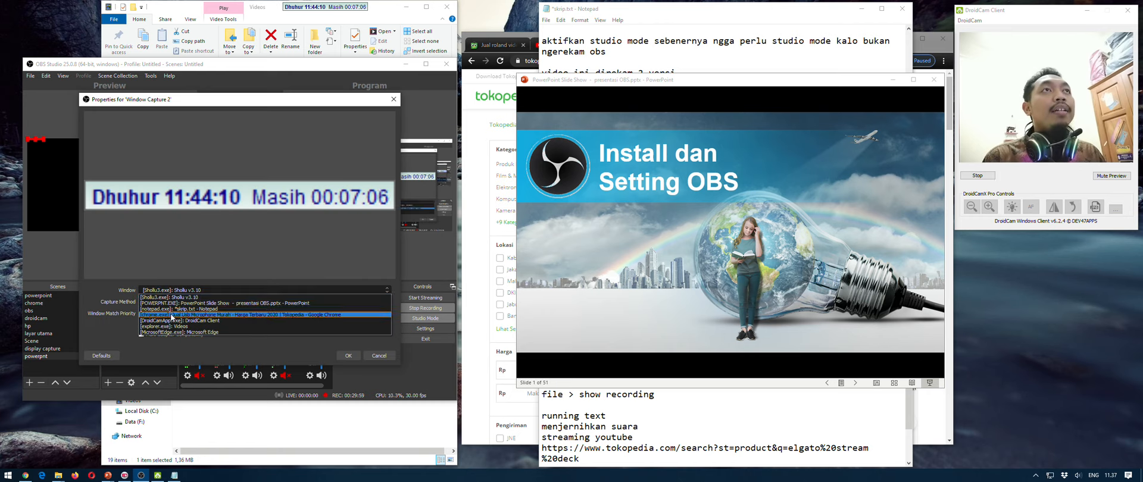
left_click(176, 303)
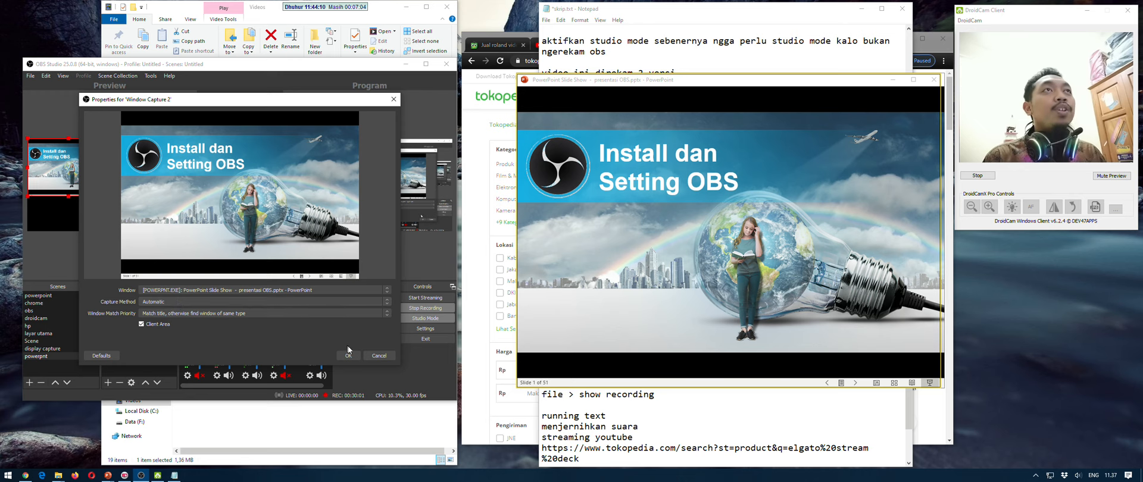
left_click(348, 355)
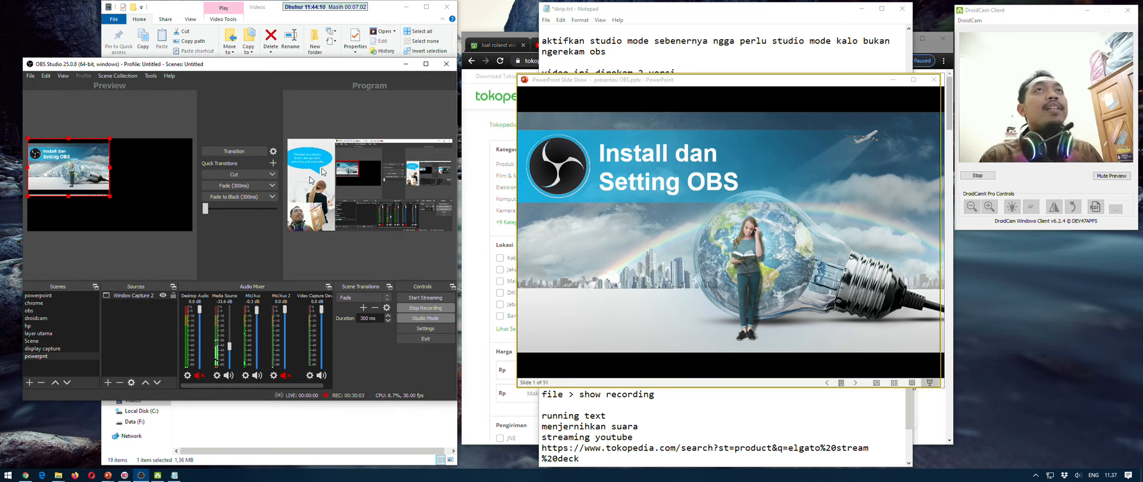
Reduce the slide show window's height to trim its black bars and enlarge its capture to fill the preview canvas
left_click_drag(670, 83, 184, 84)
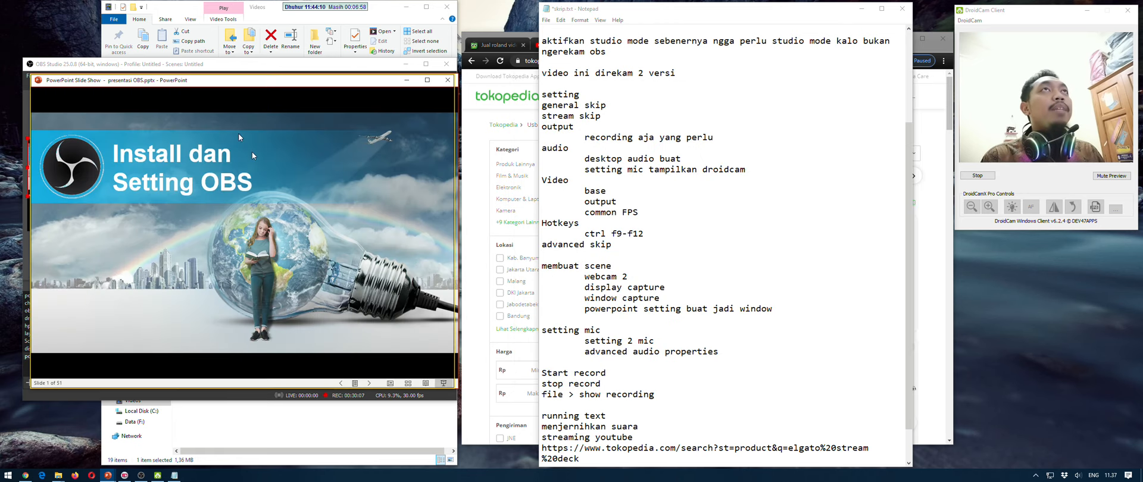
left_click_drag(251, 74, 249, 127)
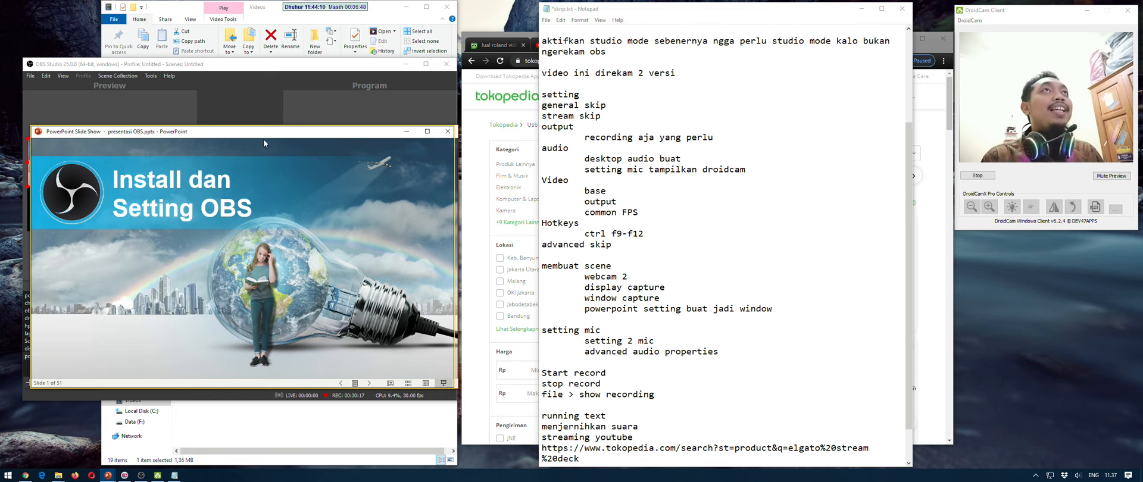
left_click_drag(263, 138, 696, 109)
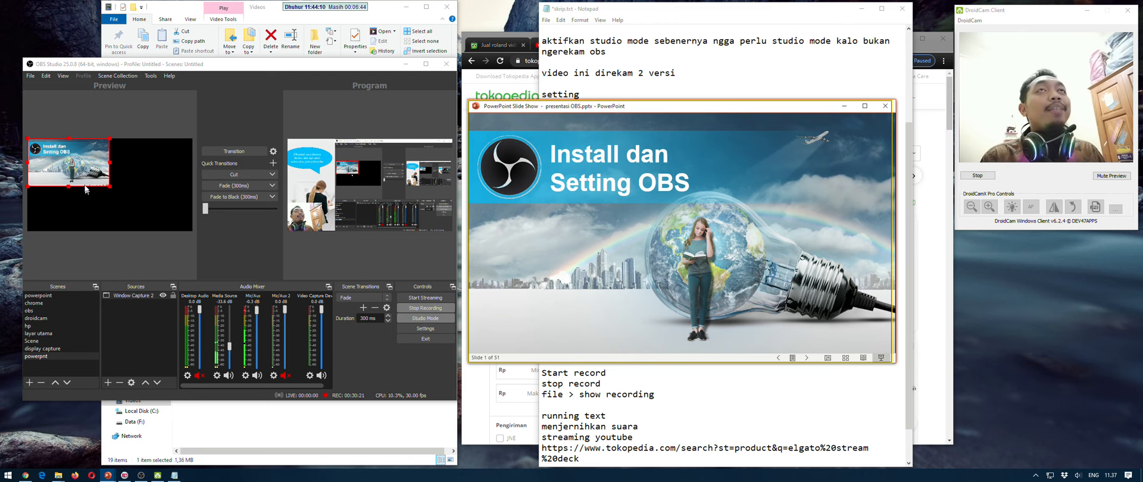
left_click_drag(111, 187, 185, 220)
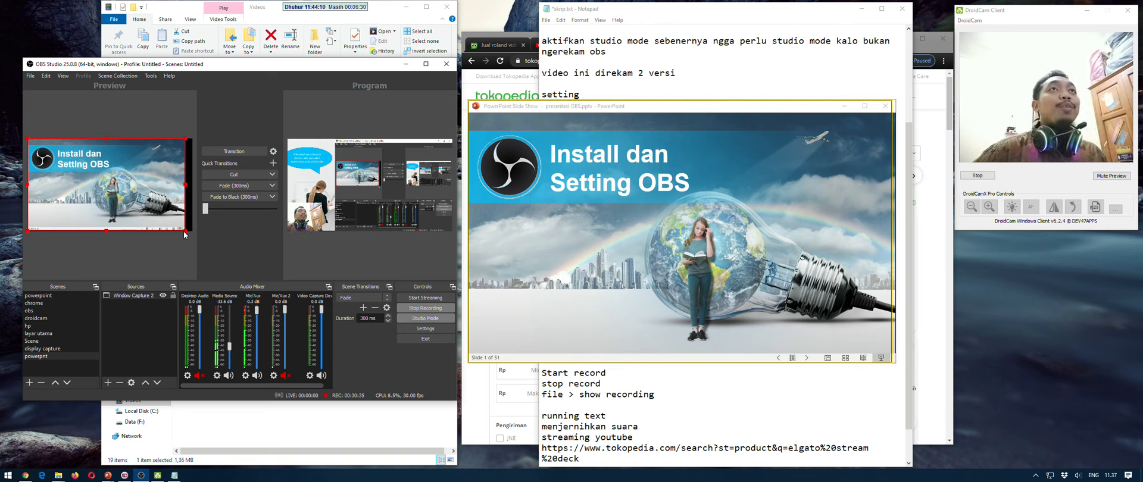
left_click_drag(185, 230, 191, 233)
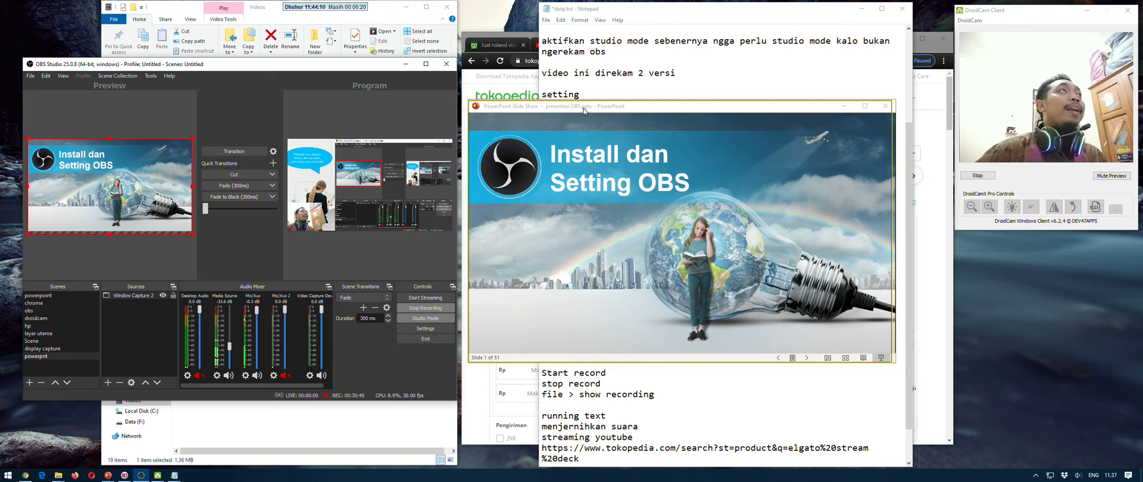
Move the slide show over OBS Studio, advance to slide 2, return to slide 1 and move the window clear of OBS
left_click_drag(584, 108, 142, 109)
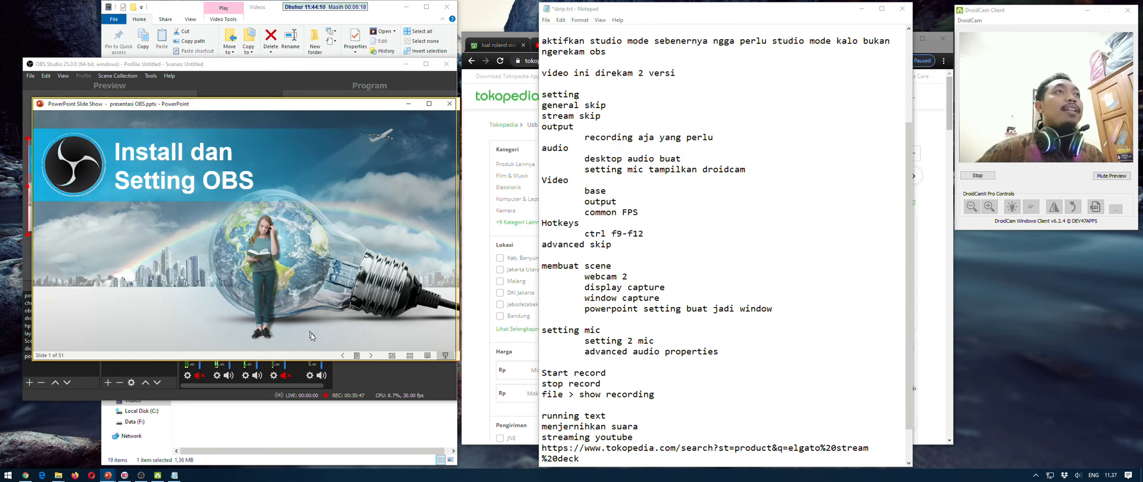
left_click(372, 357)
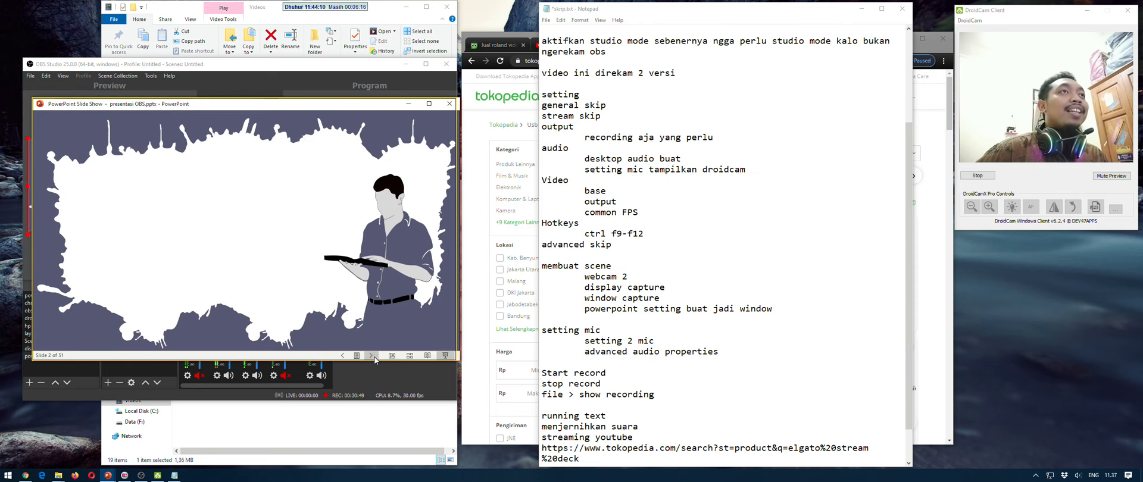
left_click(371, 356)
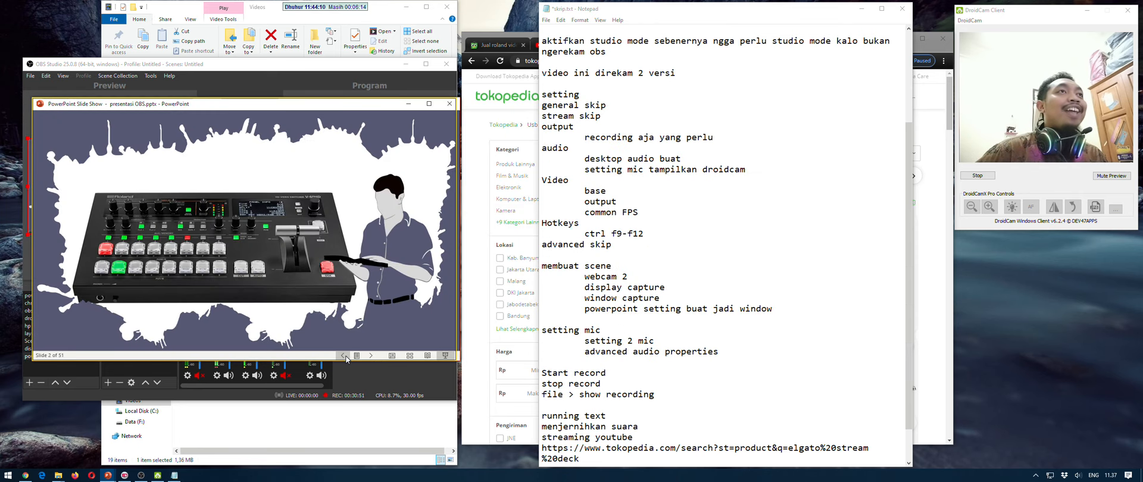
left_click(345, 357)
left_click(344, 356)
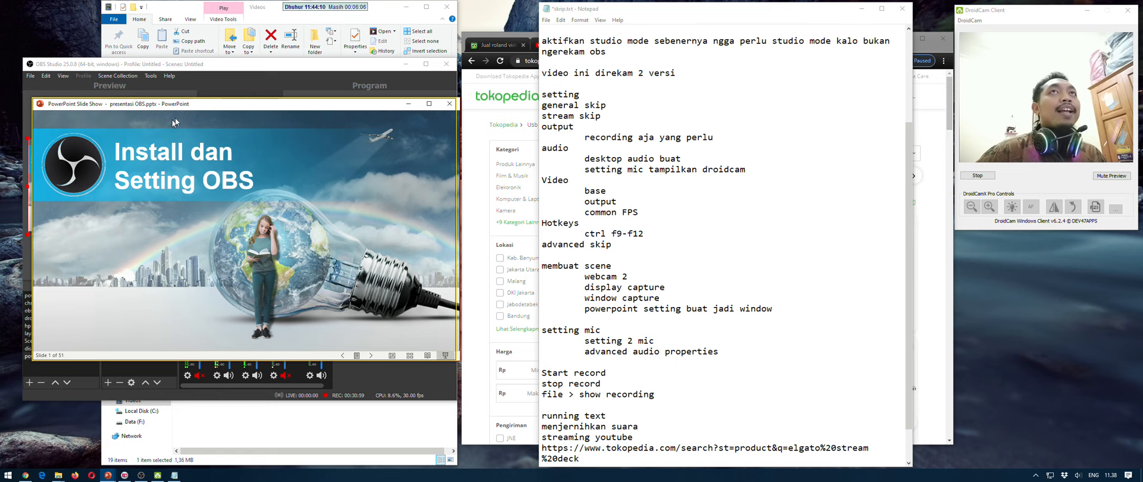
left_click_drag(191, 107, 714, 122)
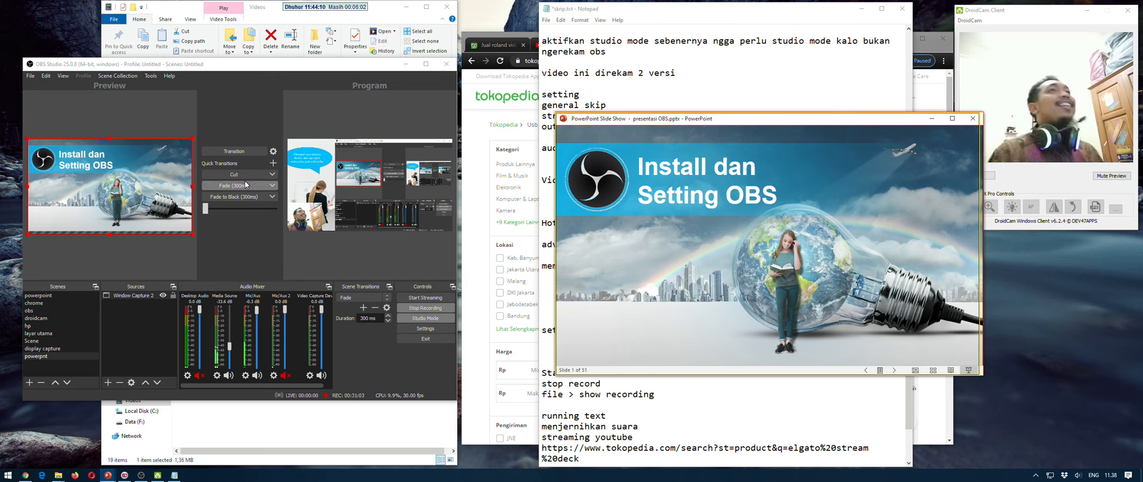
Check the script notes in Notepad and switch to the Chrome window showing Tokopedia
left_click(625, 417)
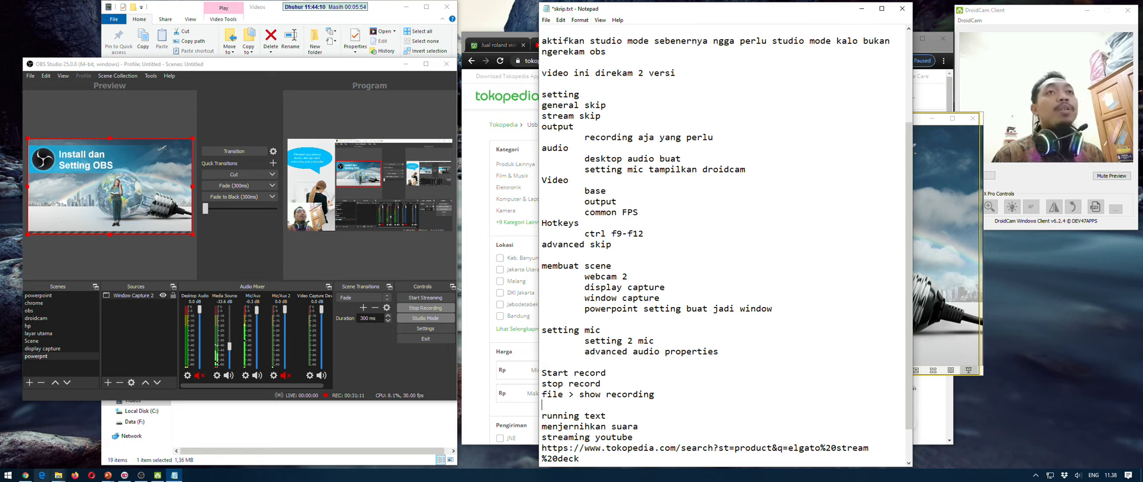
left_click(25, 475)
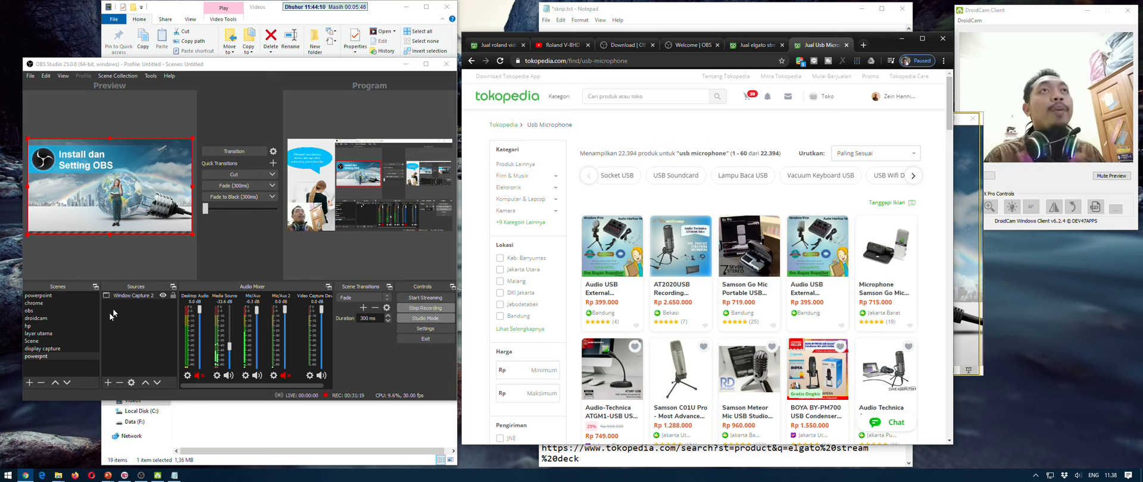
Try adding the existing google chrome window capture to the powerpnt scene and remove it again
left_click(108, 382)
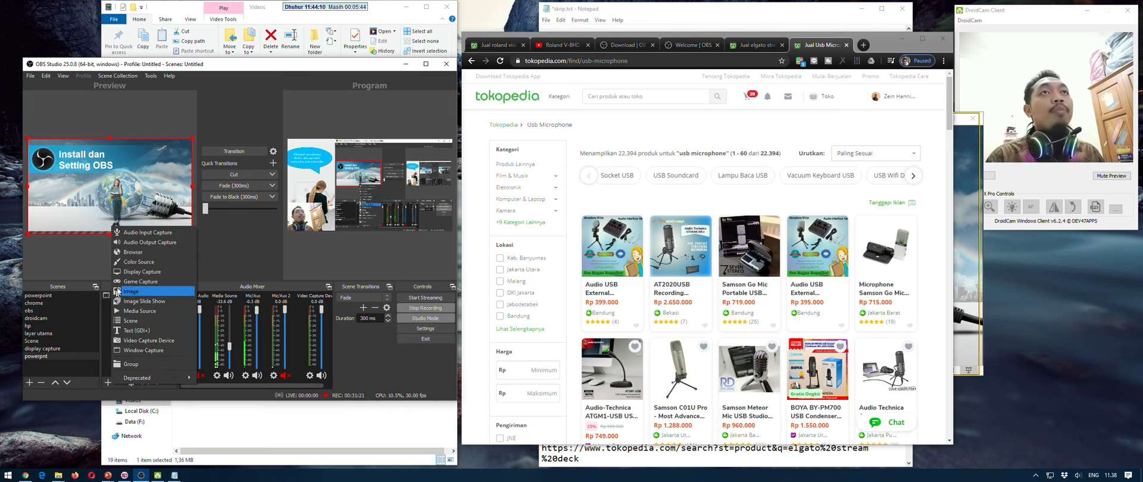
left_click(137, 348)
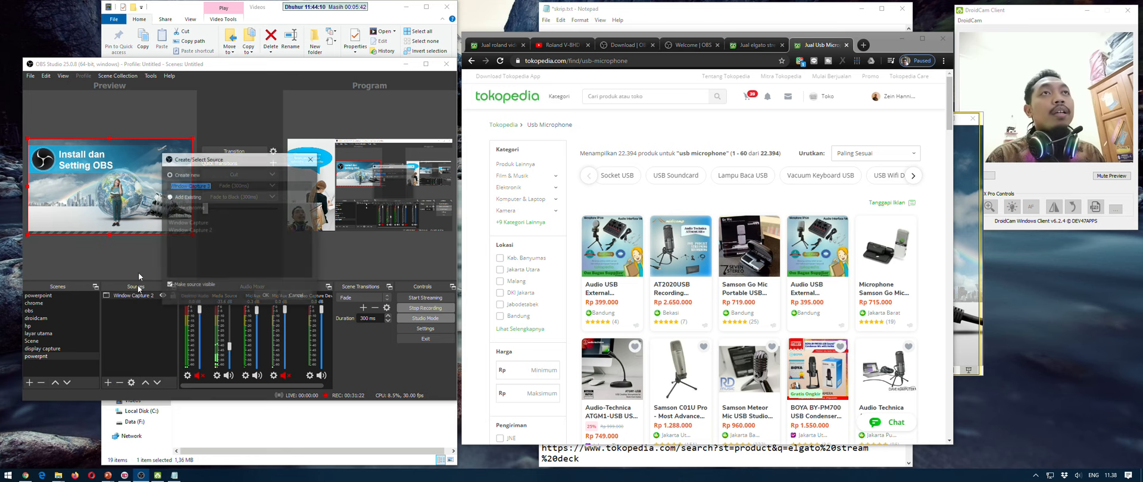
left_click(190, 197)
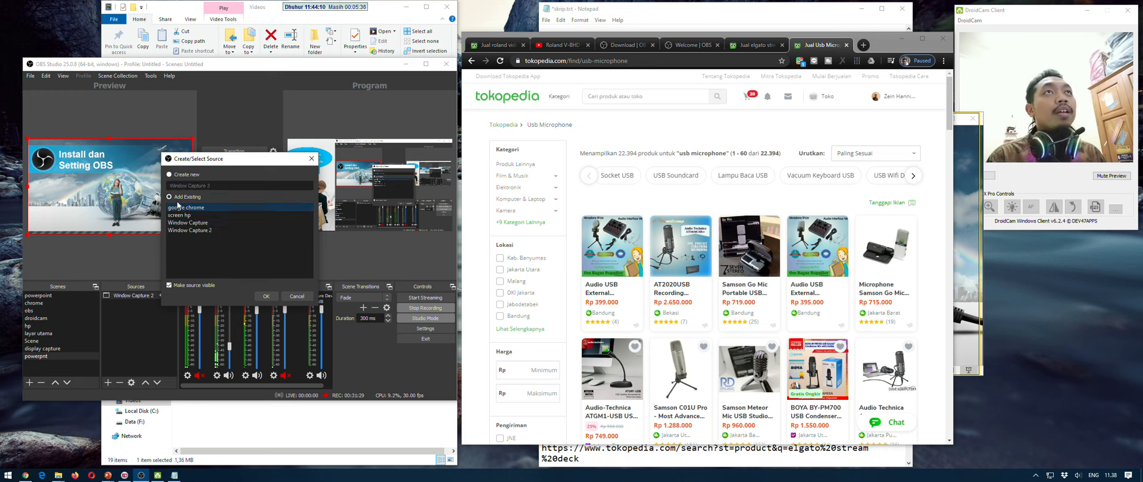
left_click(266, 296)
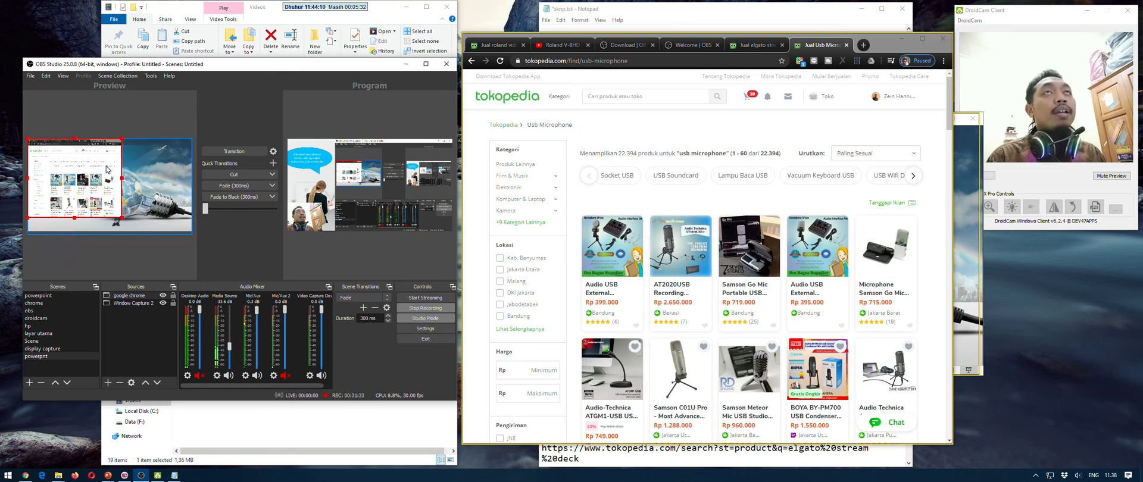
key("Delete")
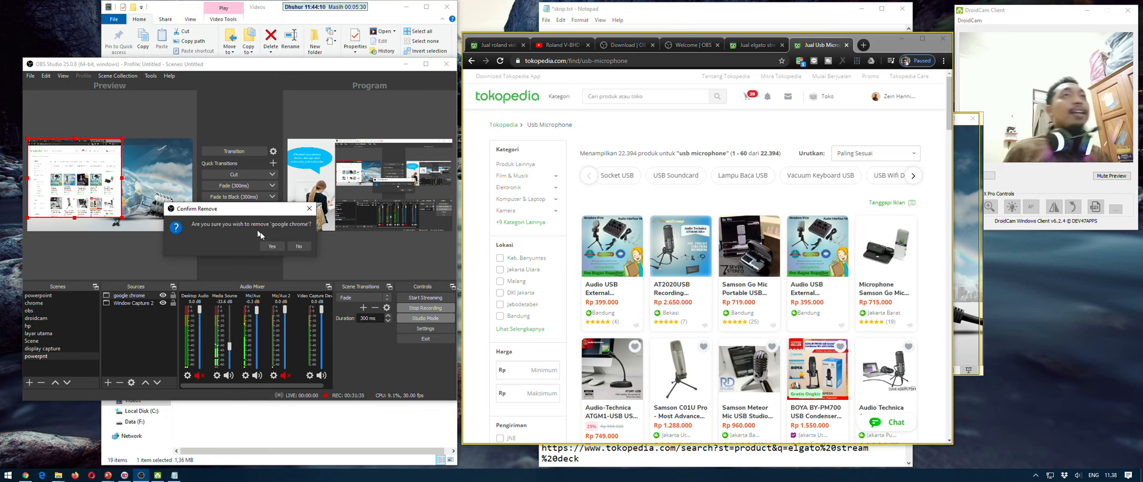
key("Return")
Create a new window capture source named "browser chrome" in the powerpnt scene
left_click(108, 382)
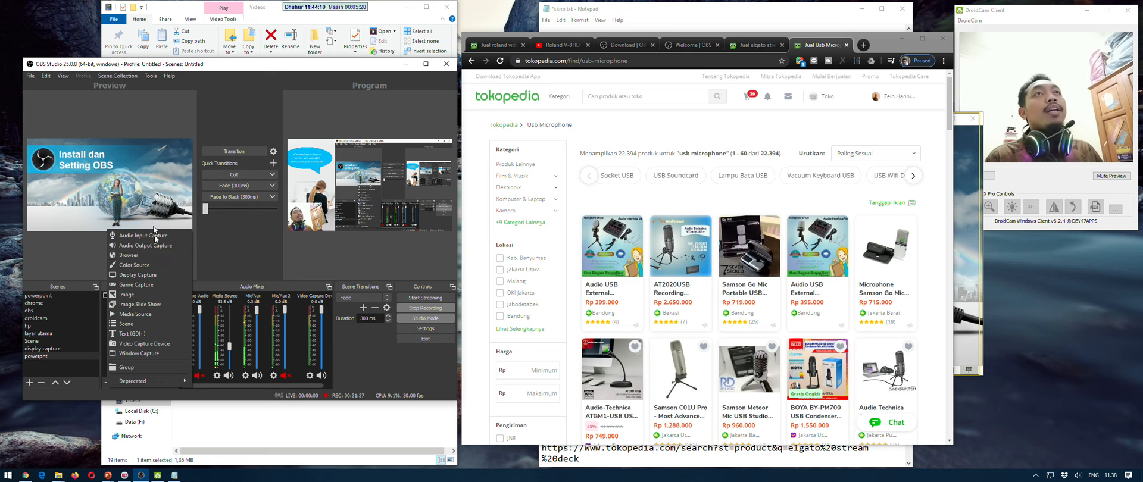
left_click(138, 354)
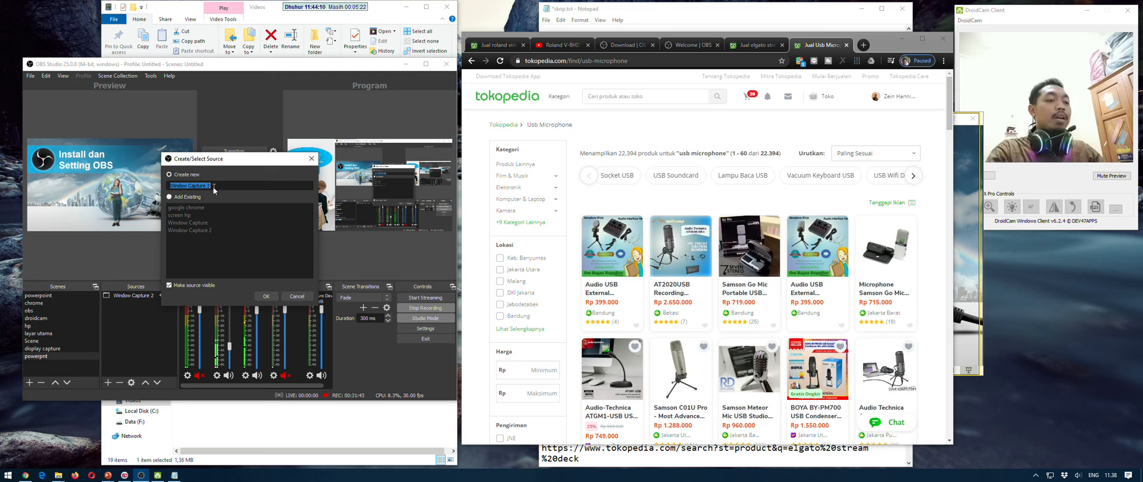
type("d")
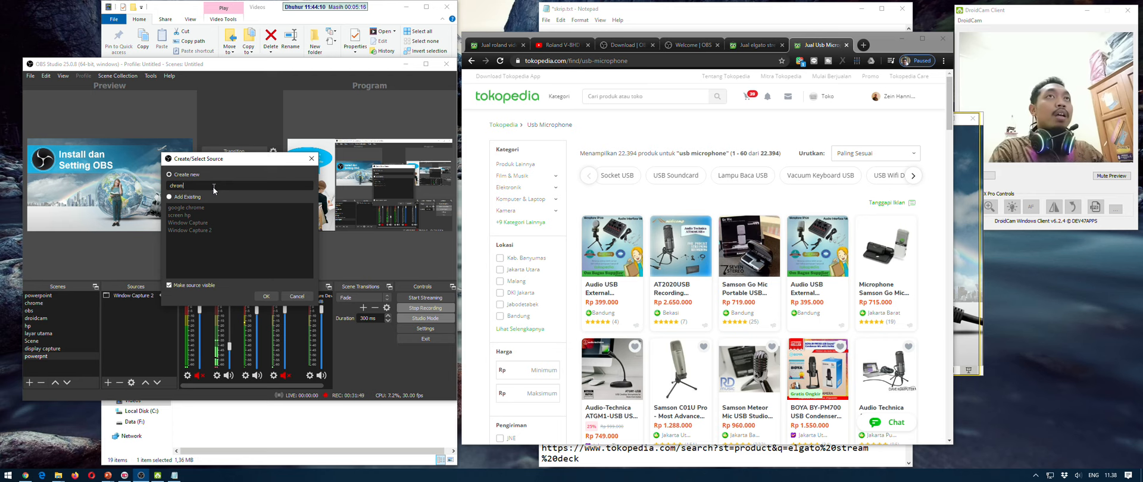
key("BackSpace")
key("BackSpace")
key("BackSpace")
key("BackSpace")
type("bro")
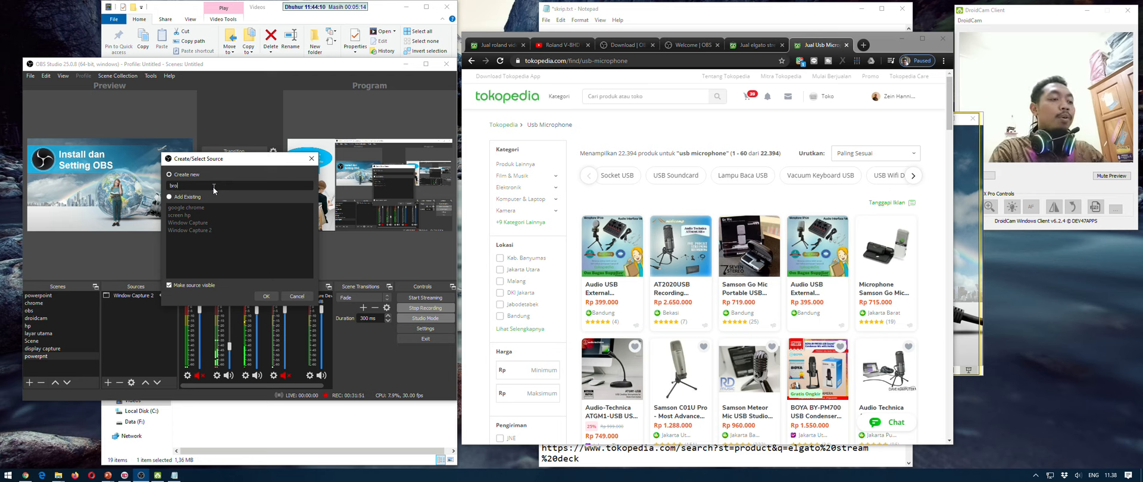
type("wser ")
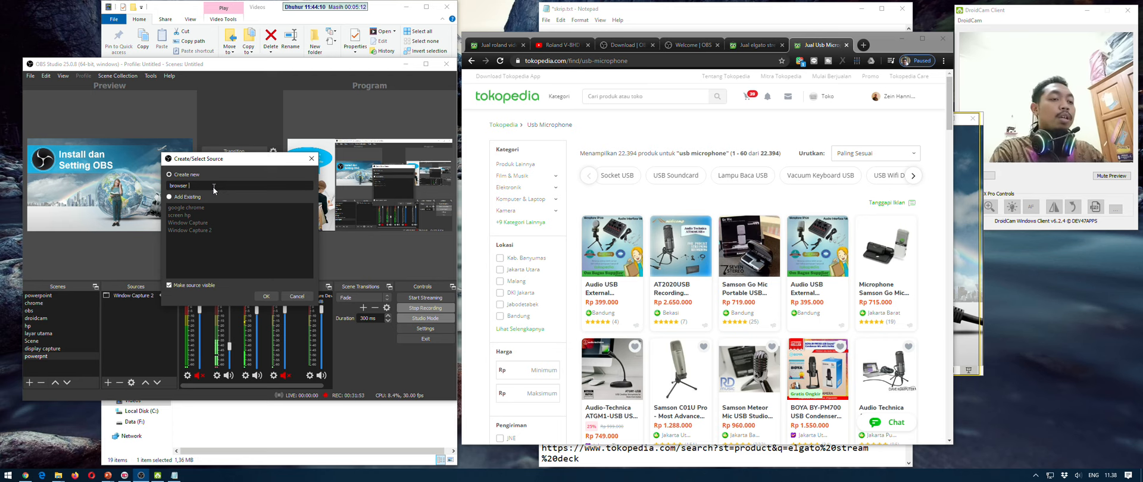
type("chrome")
key("Return")
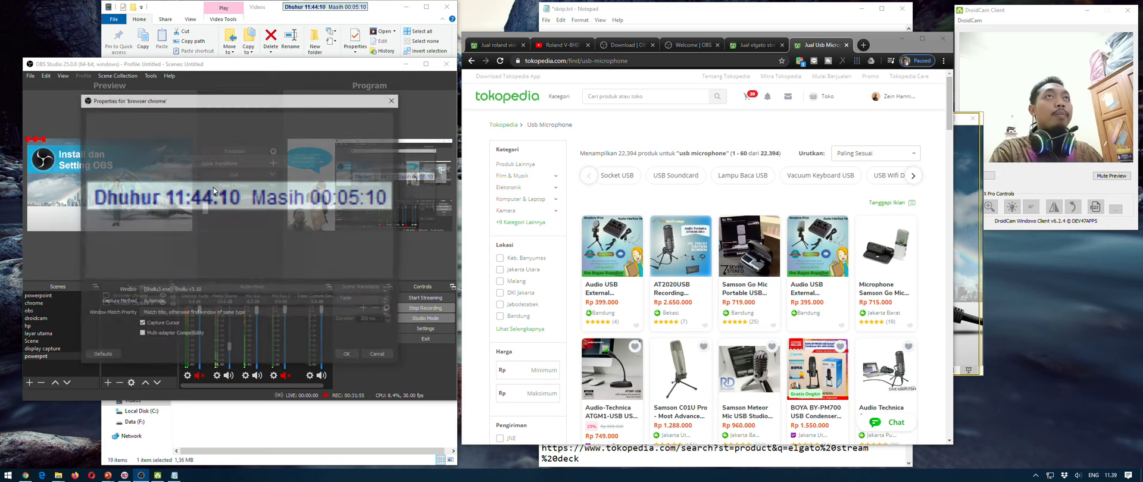
Set browser chrome to capture the Tokopedia Google Chrome window and fit it at full height against the canvas's right edge
left_click(189, 291)
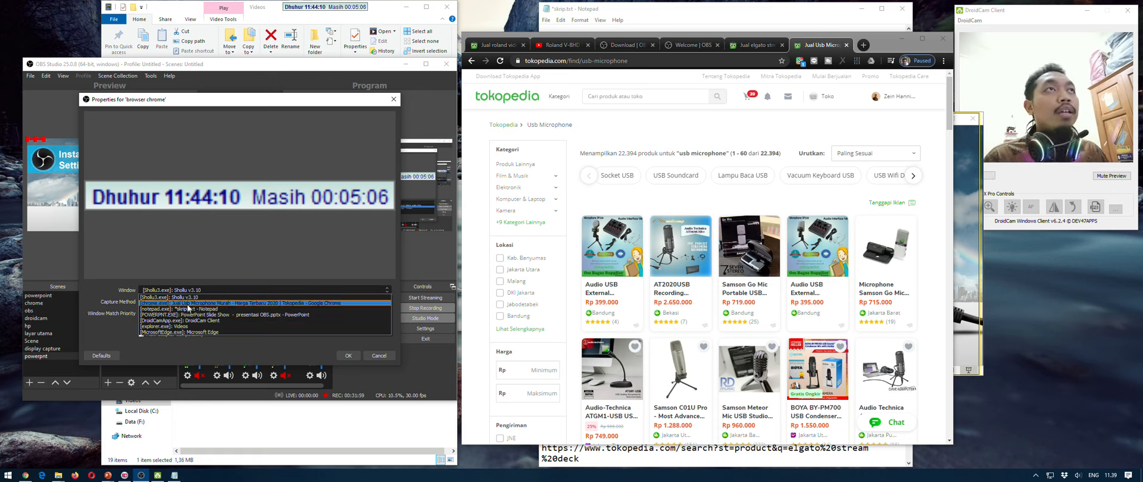
left_click(190, 303)
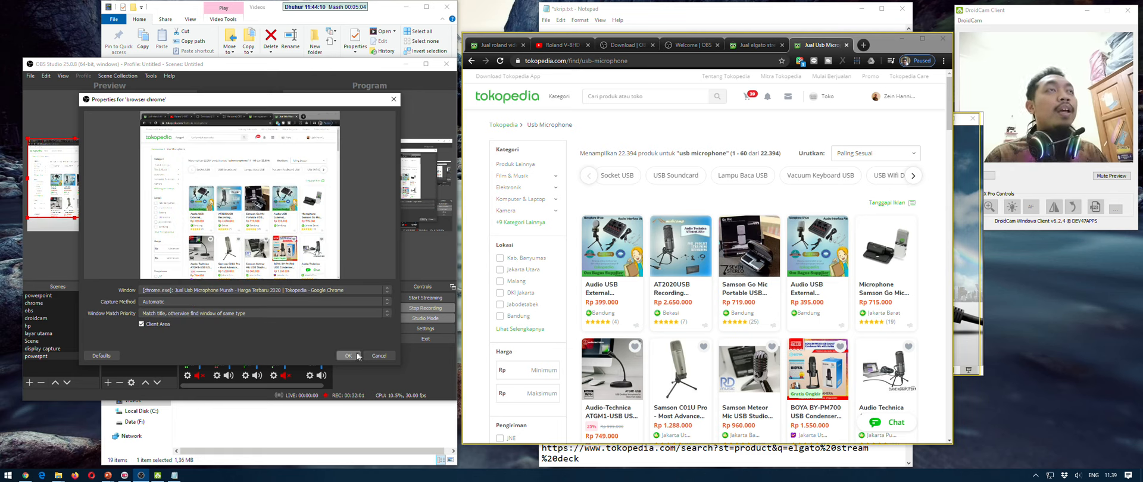
left_click(356, 355)
left_click_drag(65, 182, 136, 195)
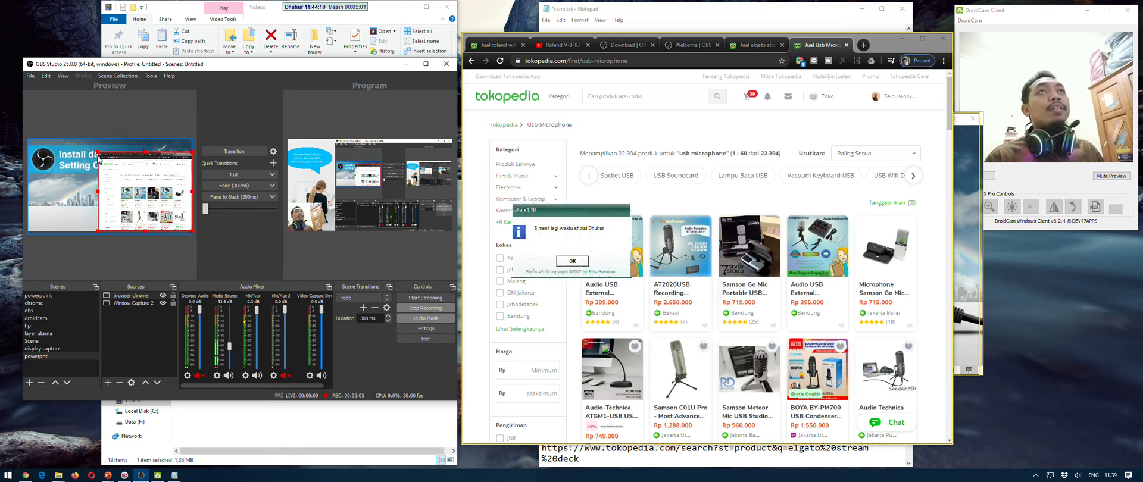
left_click_drag(98, 151, 82, 138)
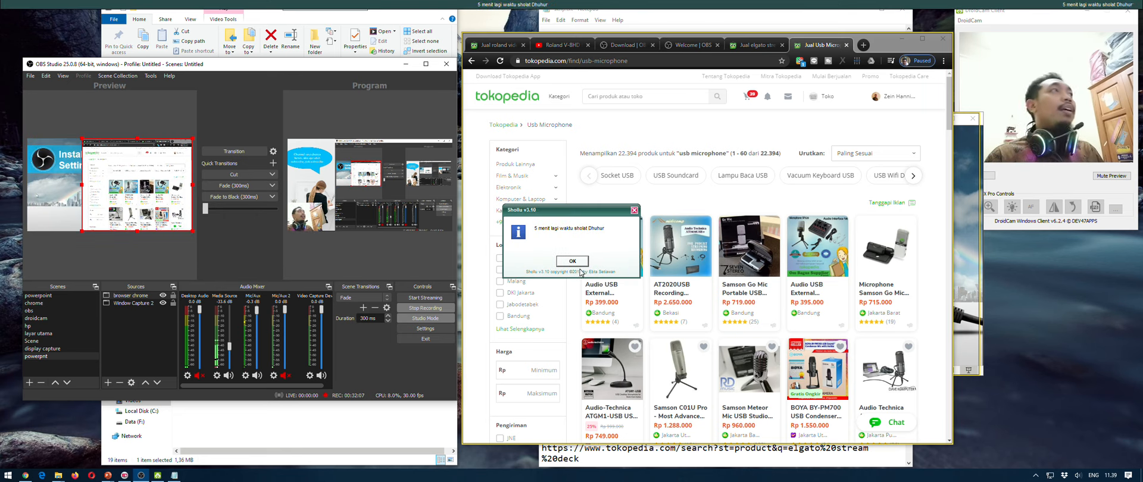
left_click(1036, 475)
right_click(1039, 408)
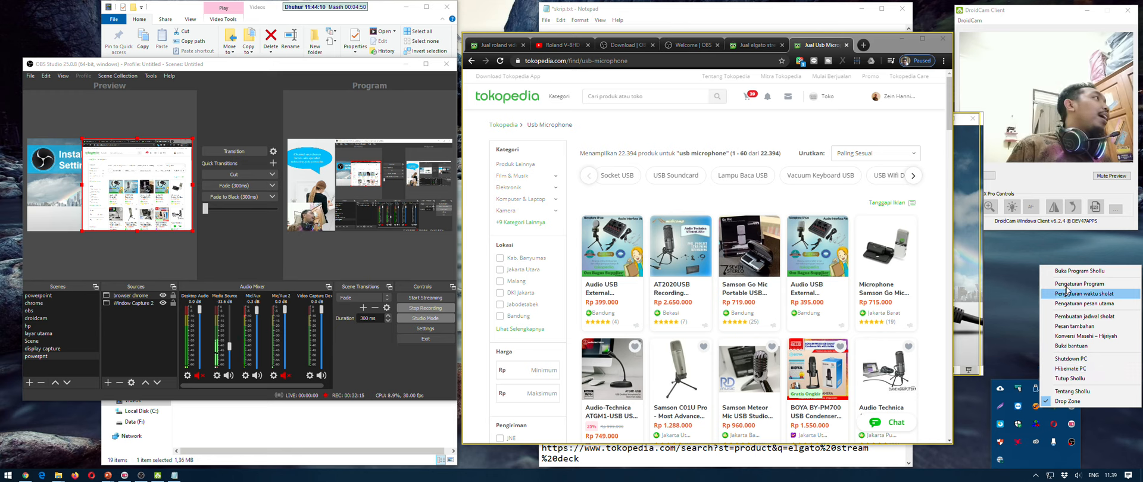
left_click(1006, 356)
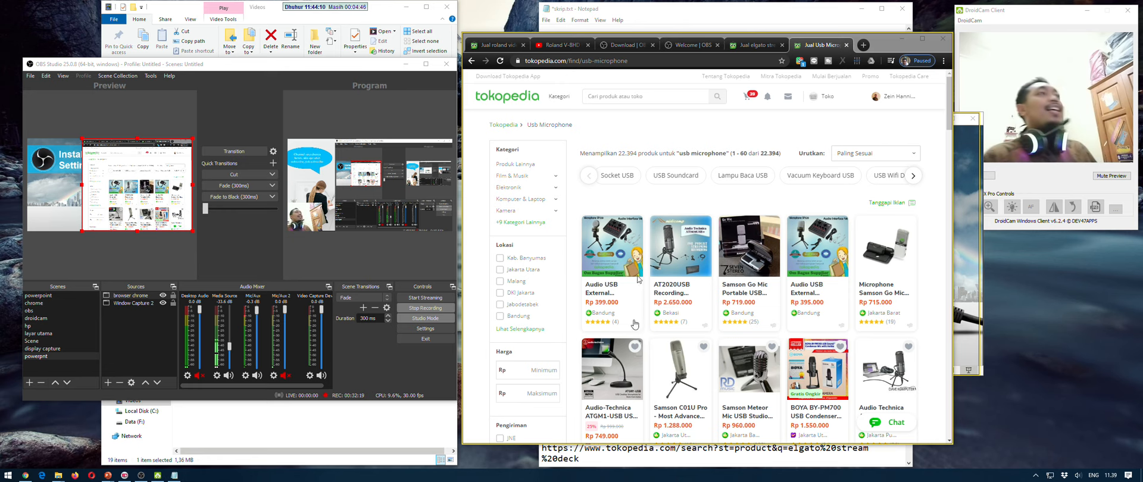
left_click(747, 28)
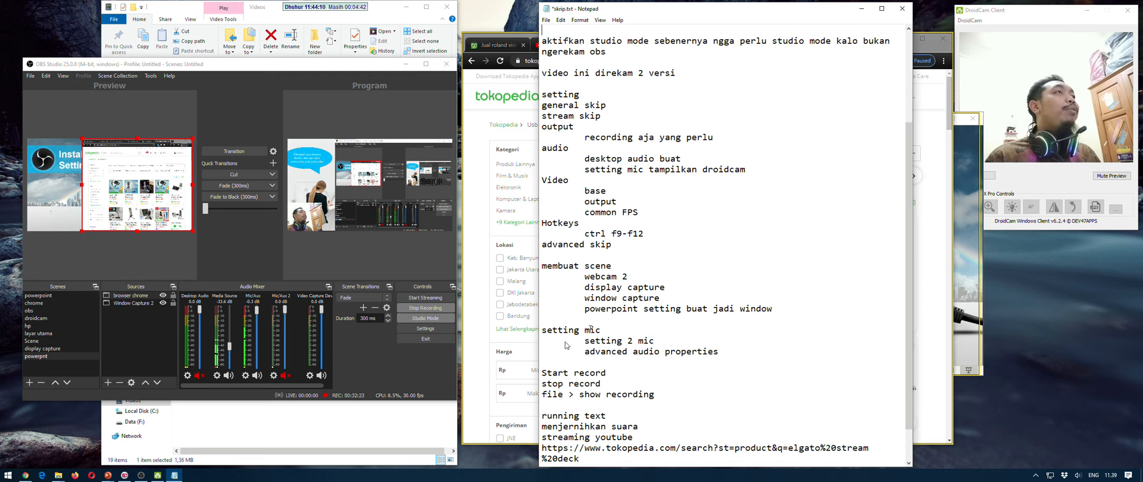
left_click(115, 191)
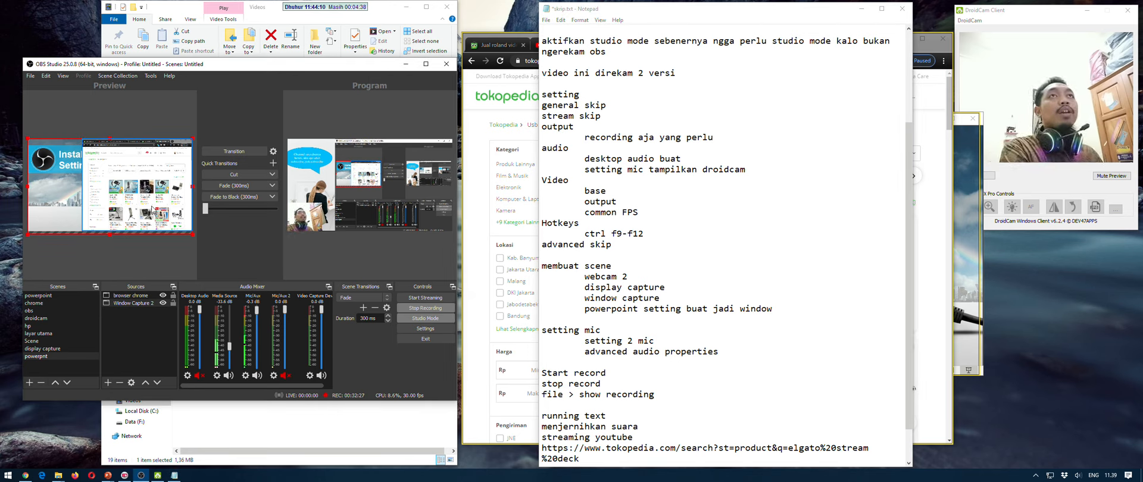
key("Delete")
left_click(304, 248)
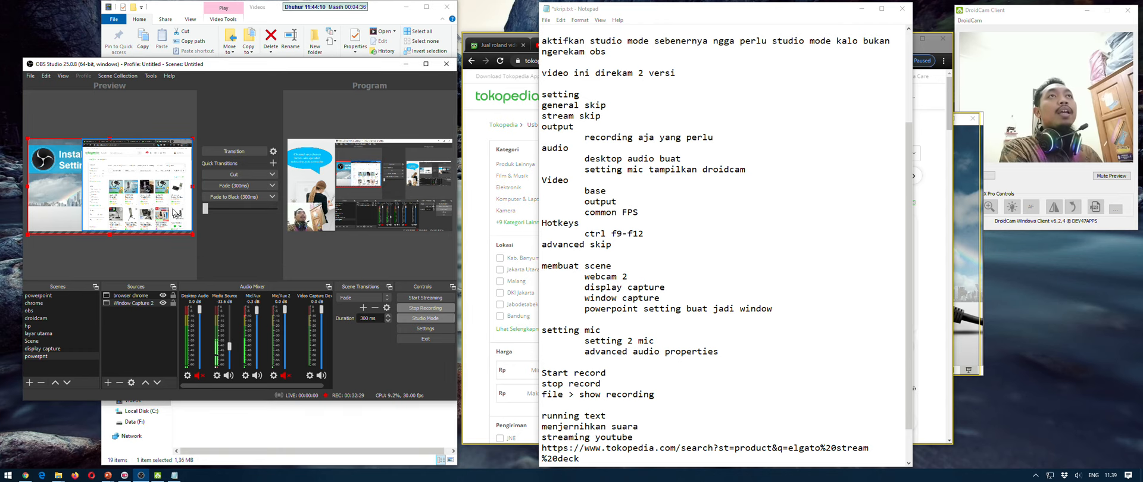
left_click(122, 305)
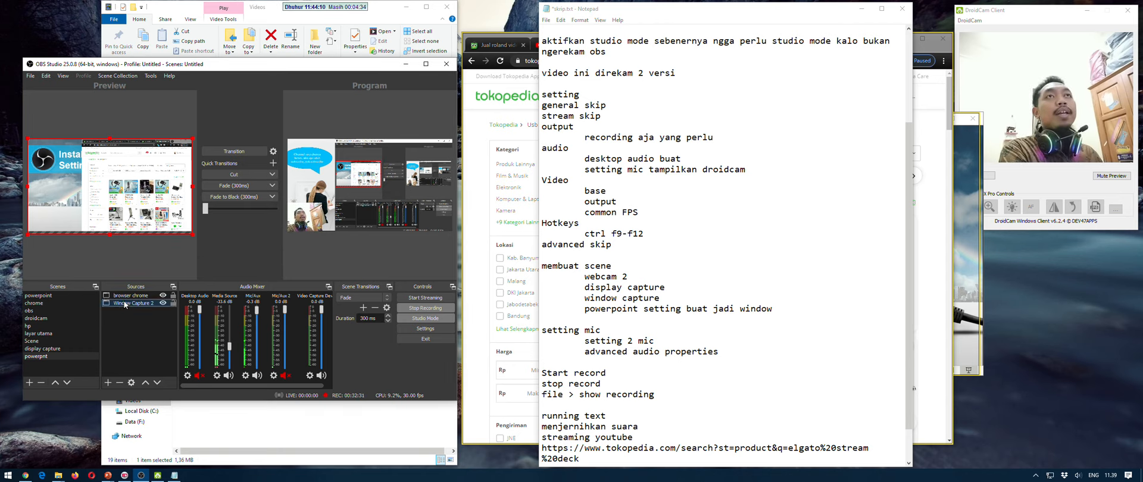
double_click(124, 304)
left_click(394, 98)
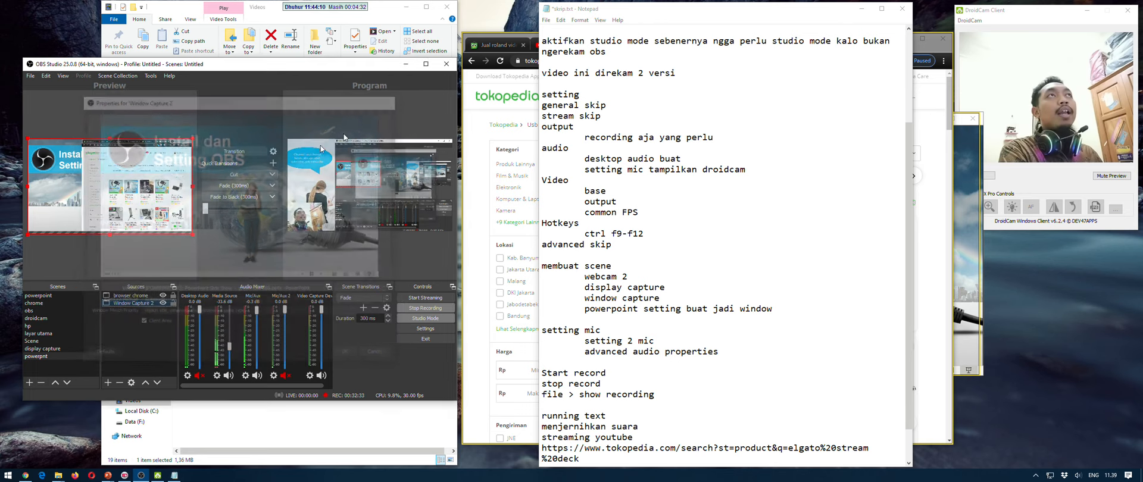
Remove the browser chrome source from the powerpnt scene
left_click(135, 296)
right_click(136, 221)
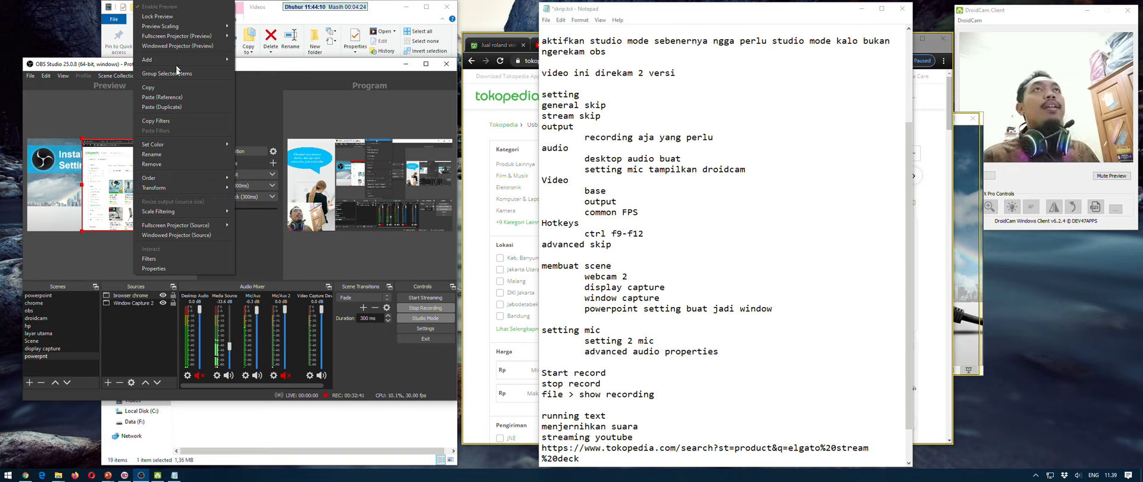
left_click(173, 163)
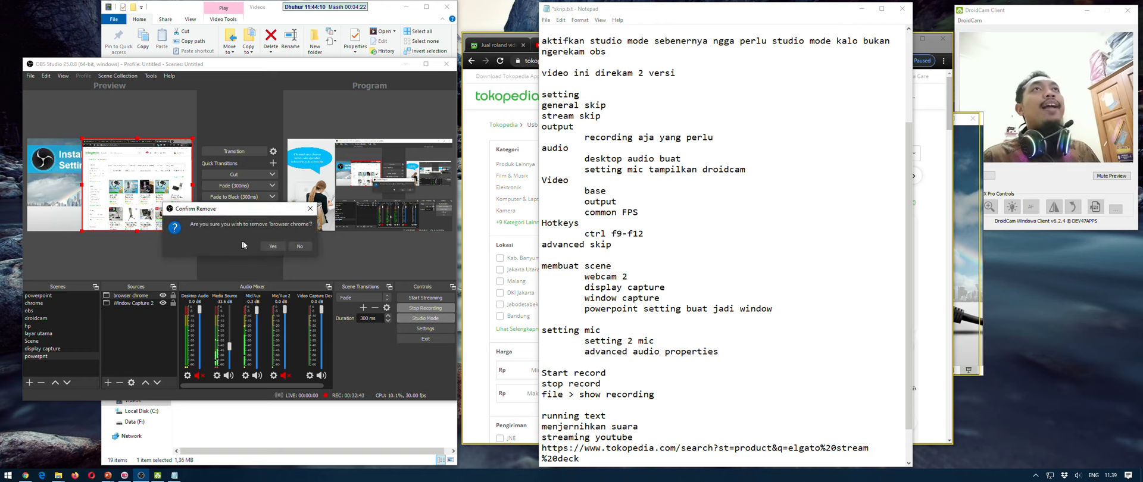
left_click(275, 248)
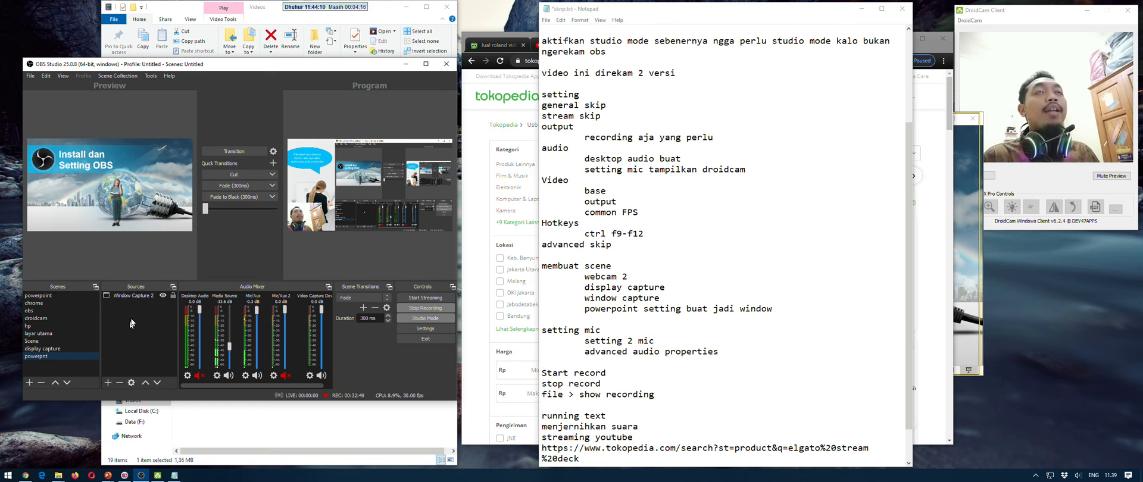
Start creating a Video Capture Device source in the powerpnt scene and quit the Shollu reminder program running in the background
left_click(108, 383)
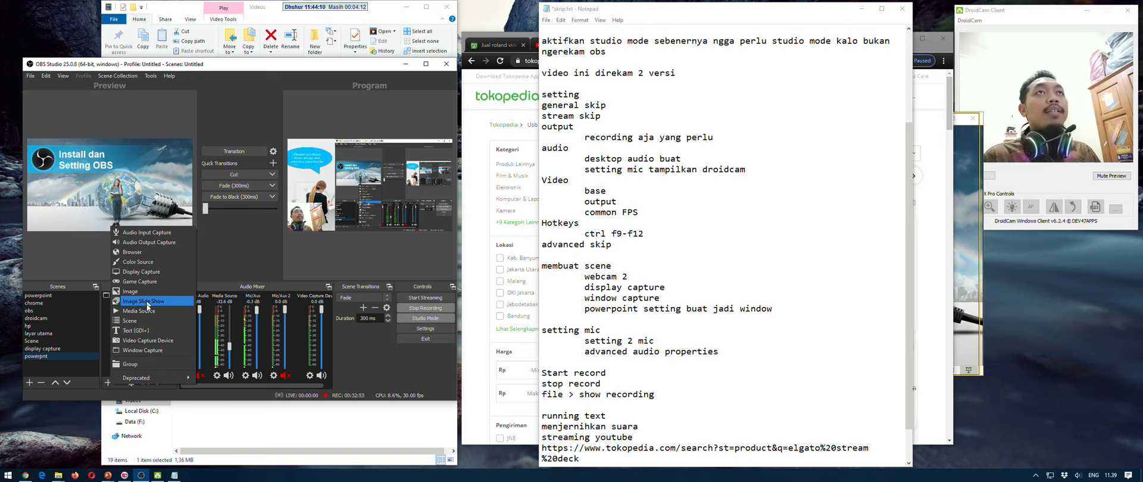
left_click(148, 341)
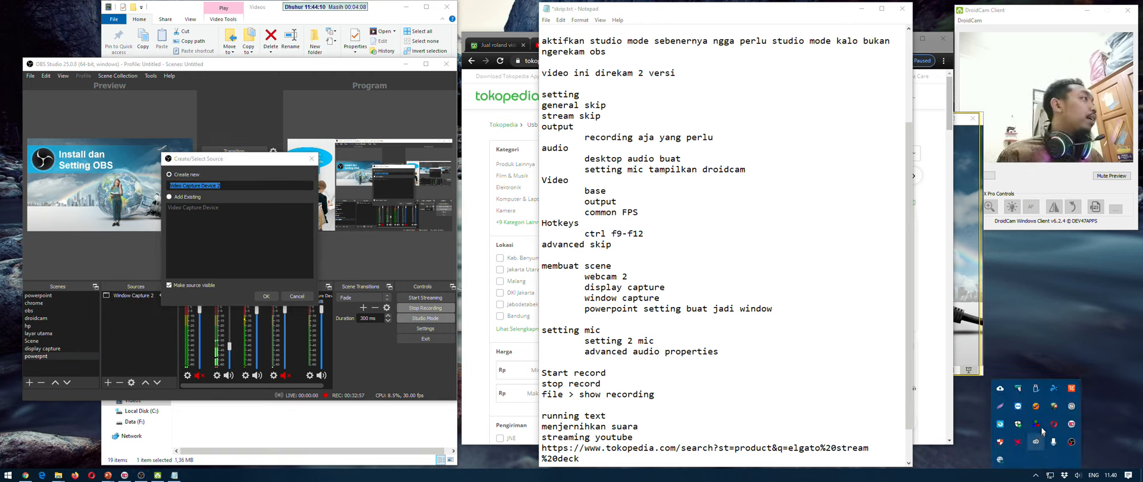
right_click(1042, 405)
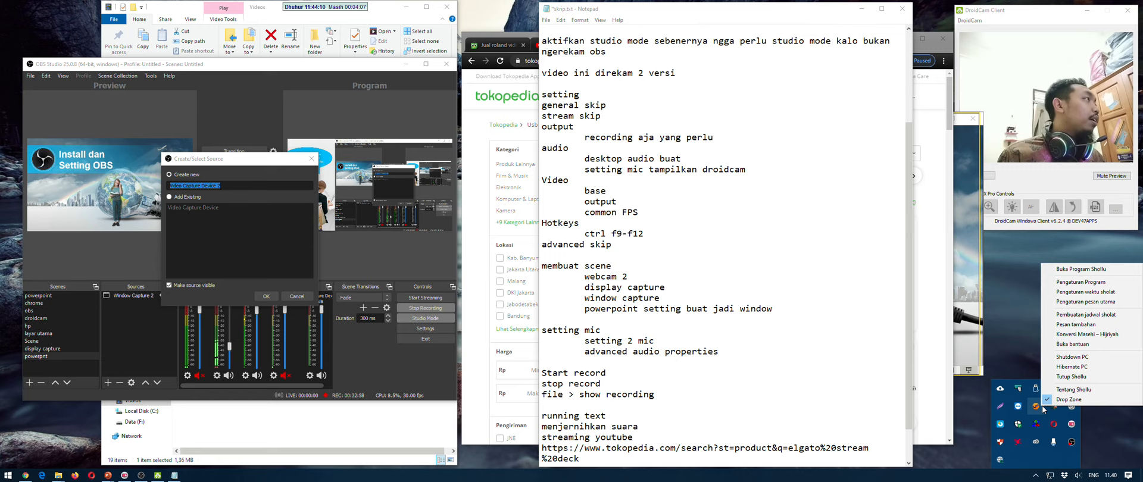
left_click(1071, 377)
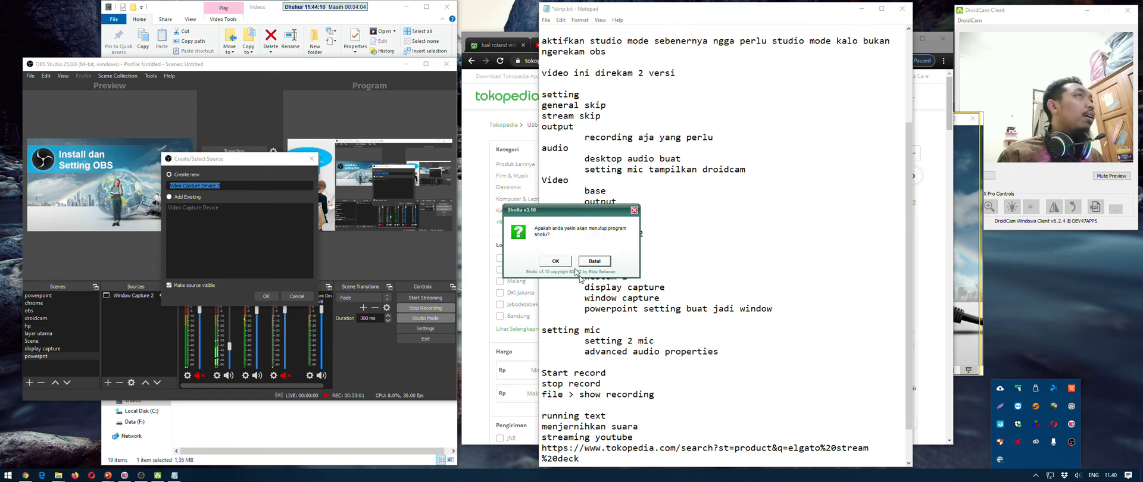
left_click(563, 261)
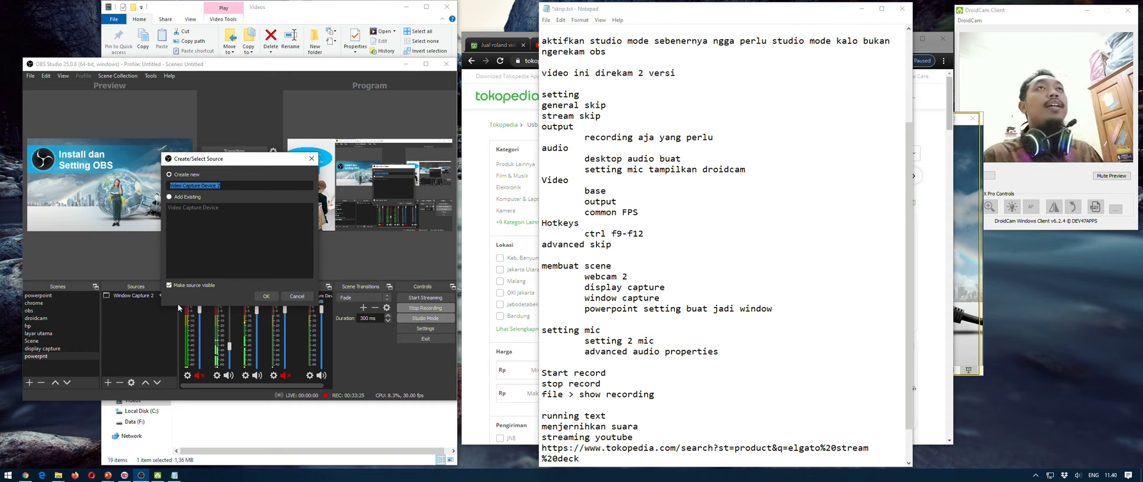
Add the existing Video Capture Device to the powerpnt scene and place it in the canvas's lower-left corner
left_click(186, 208)
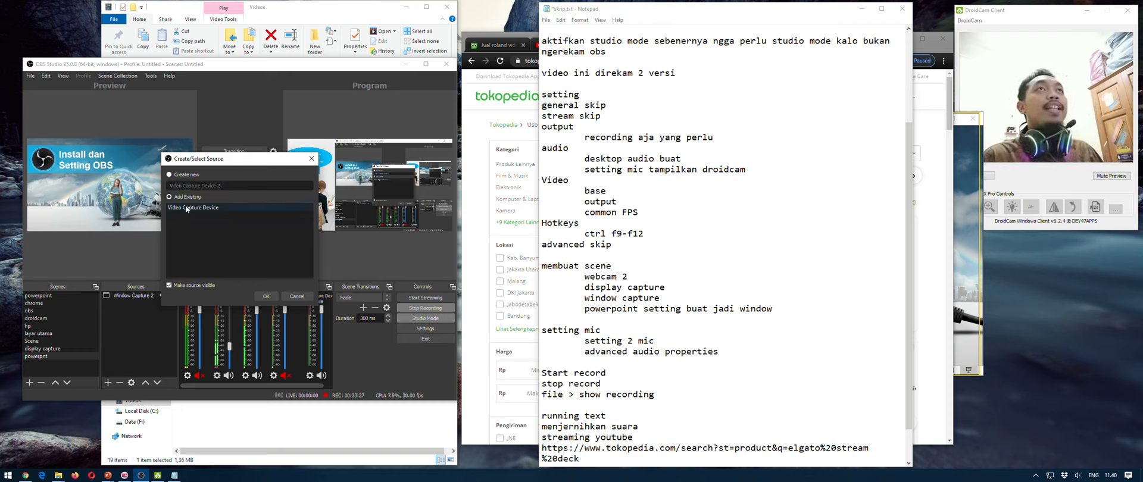
left_click(186, 208)
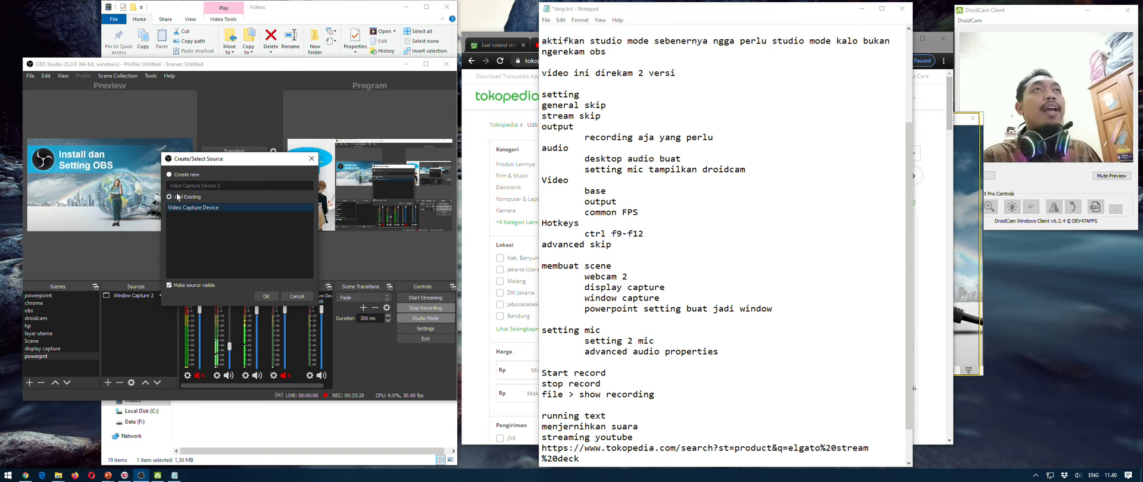
left_click(278, 298)
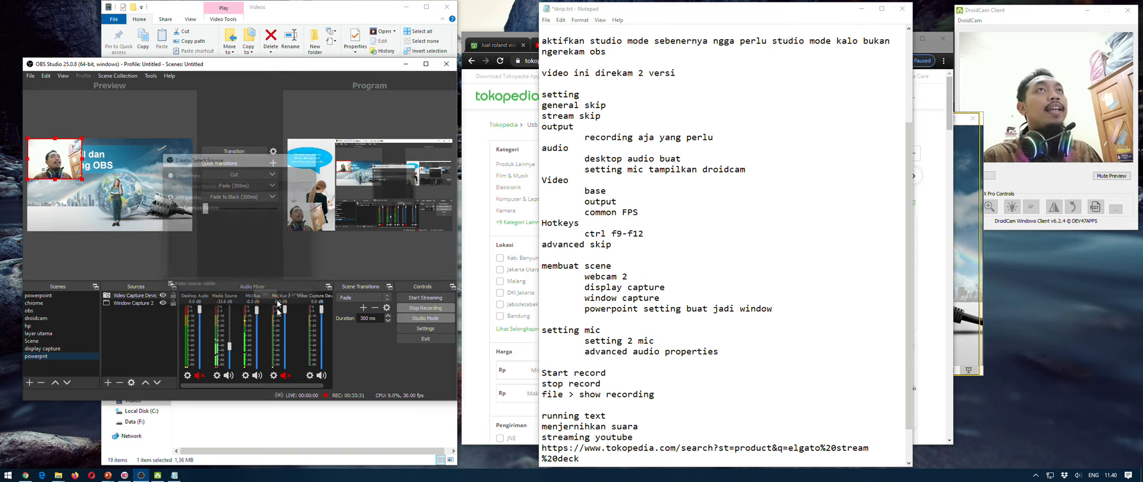
left_click_drag(143, 194, 56, 210)
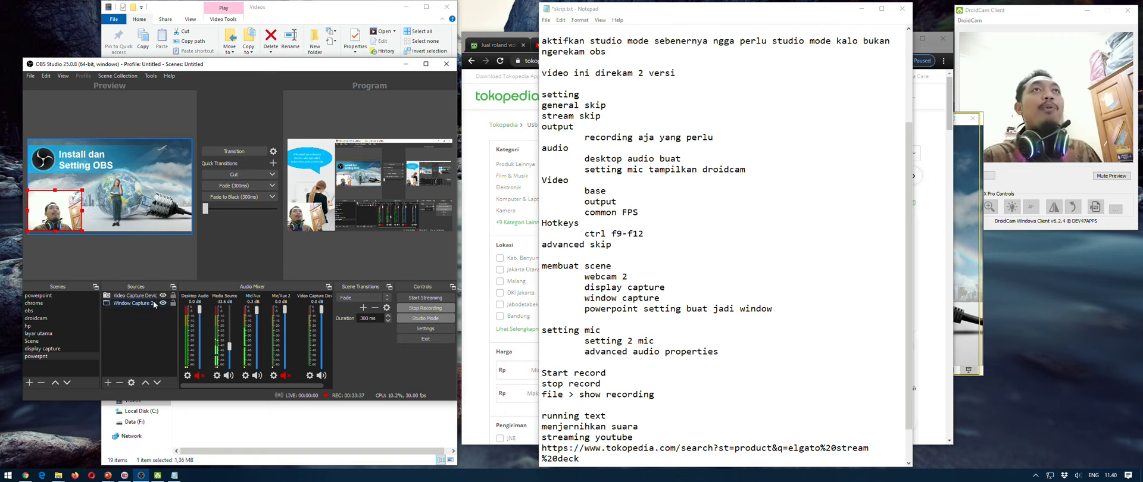
Add the existing google chrome window capture to the powerpnt scene and shrink it into the canvas's lower-right corner
left_click(108, 383)
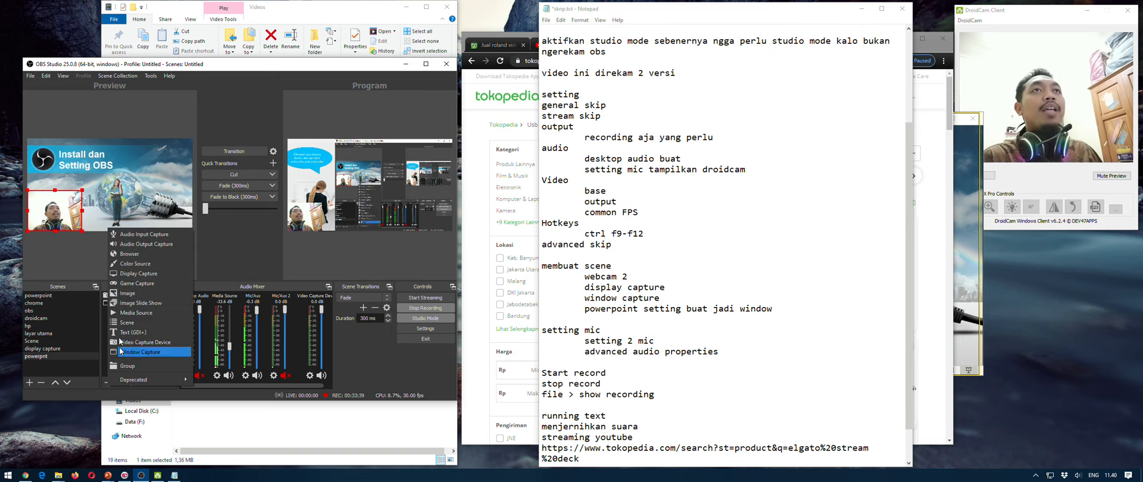
left_click(154, 355)
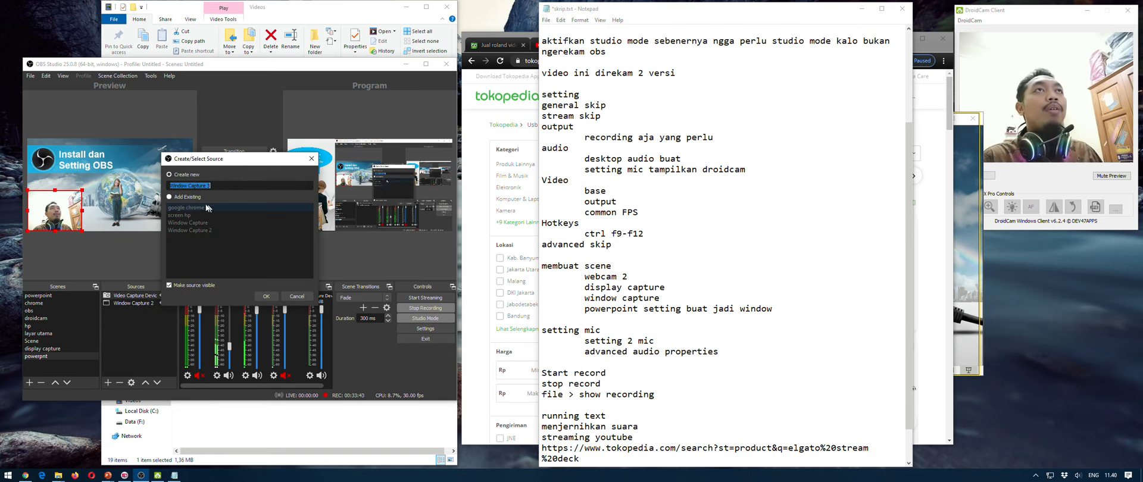
left_click(185, 197)
left_click(185, 208)
left_click(266, 296)
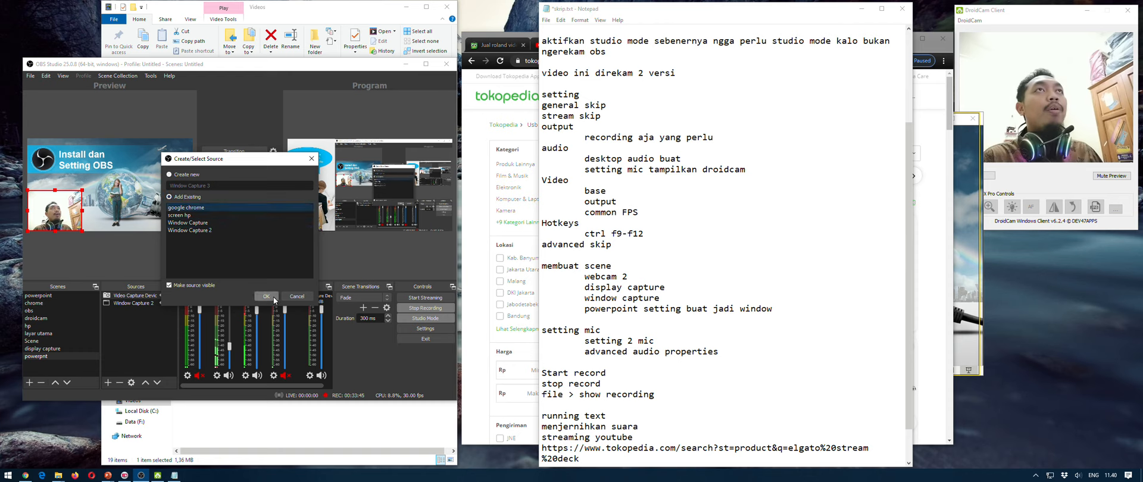
left_click_drag(86, 196, 157, 209)
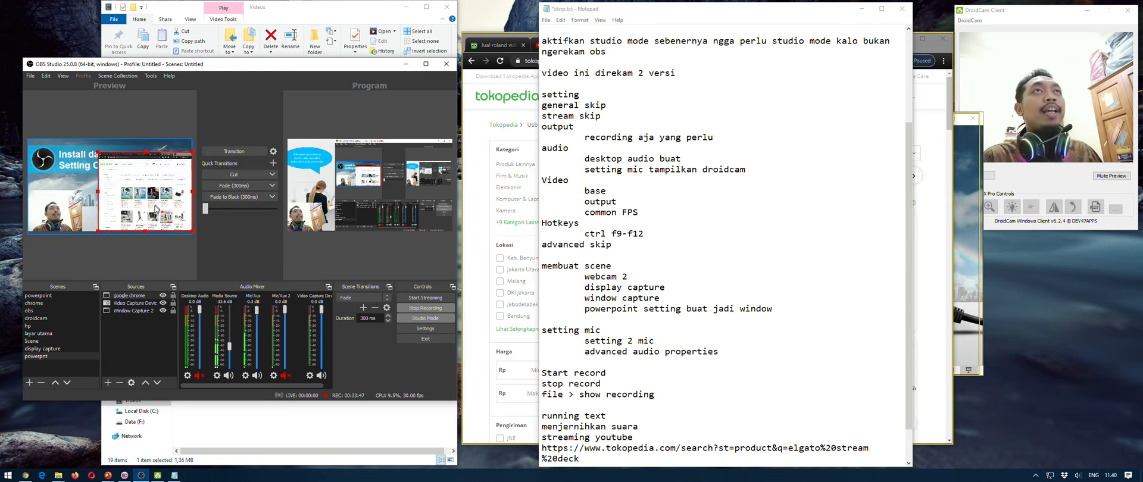
left_click_drag(99, 154, 128, 173)
Move the webcam image along the bottom edge to overlap the browser capture and order google chrome beneath Video Capture Device
left_click_drag(71, 219, 125, 219)
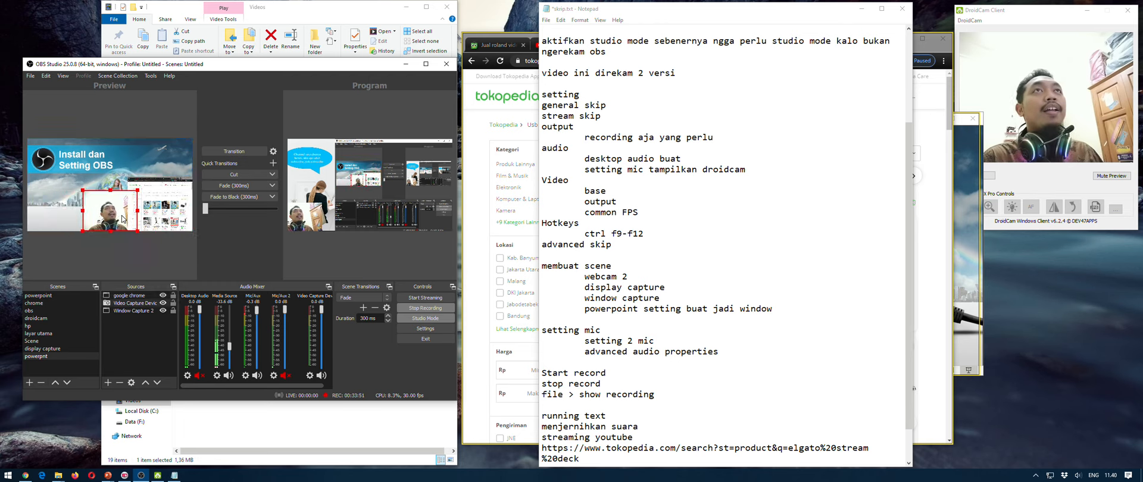
left_click(130, 296)
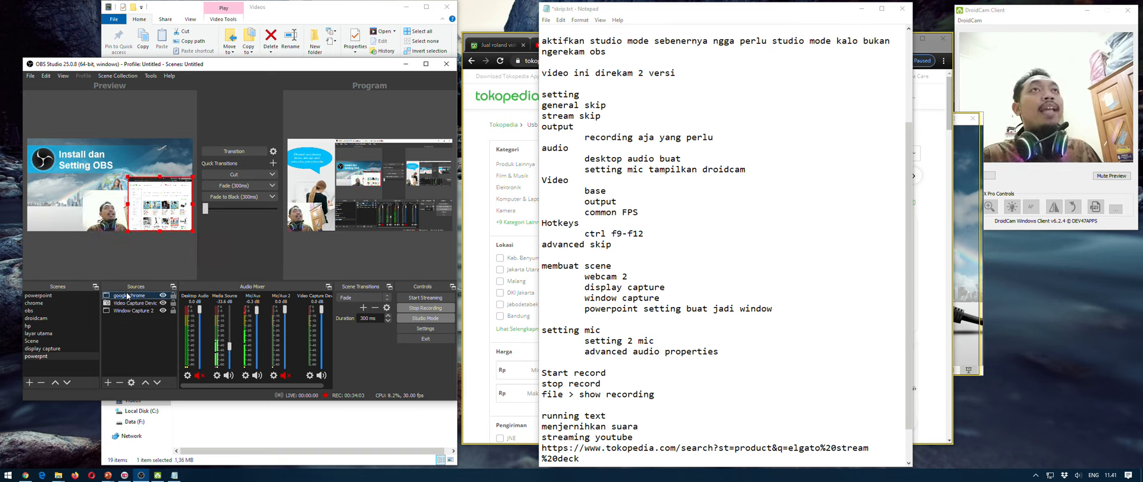
left_click_drag(128, 302, 131, 310)
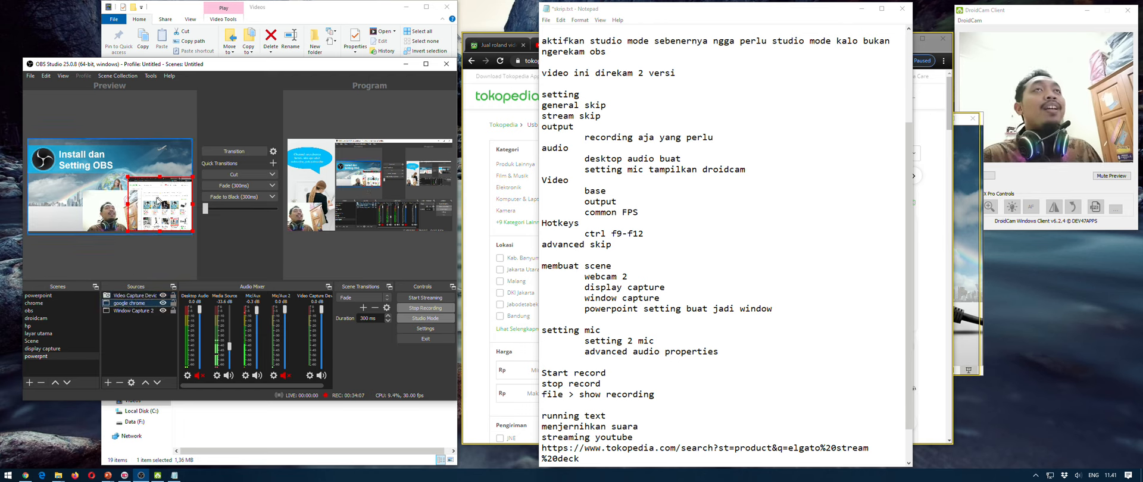
left_click(109, 219)
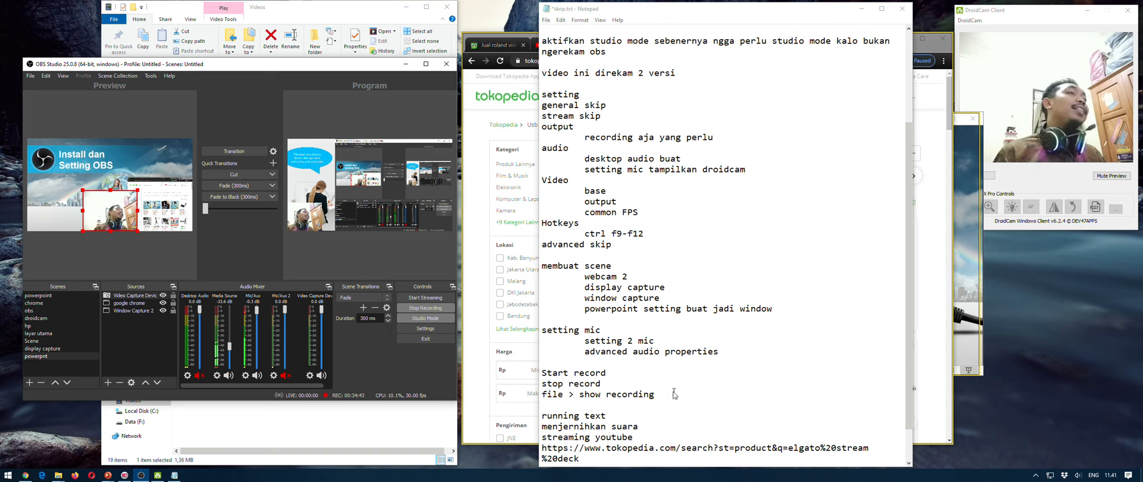
Check the remaining script notes on recording and look at the commands for showing and remuxing recordings
scroll(674, 395, "down", 2)
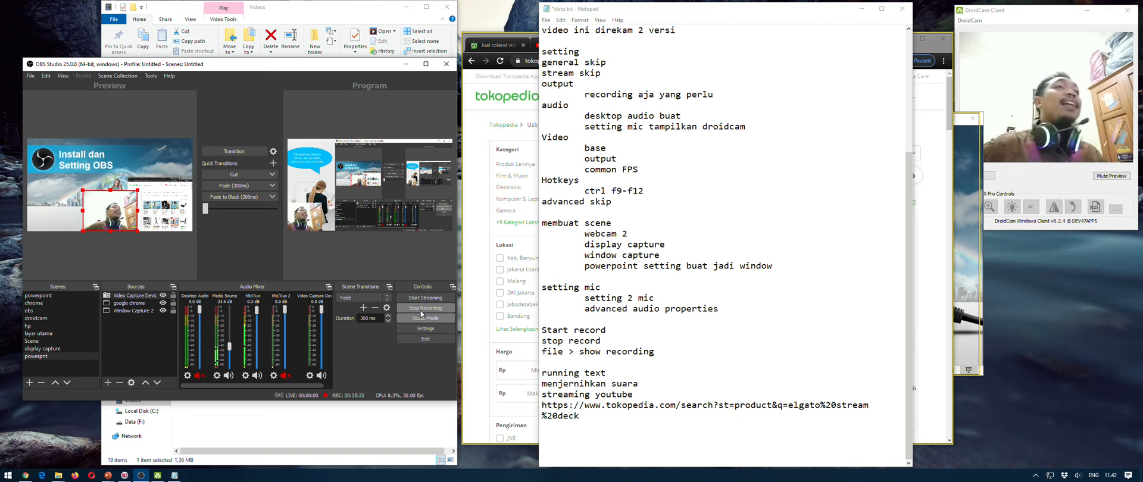
left_click(30, 75)
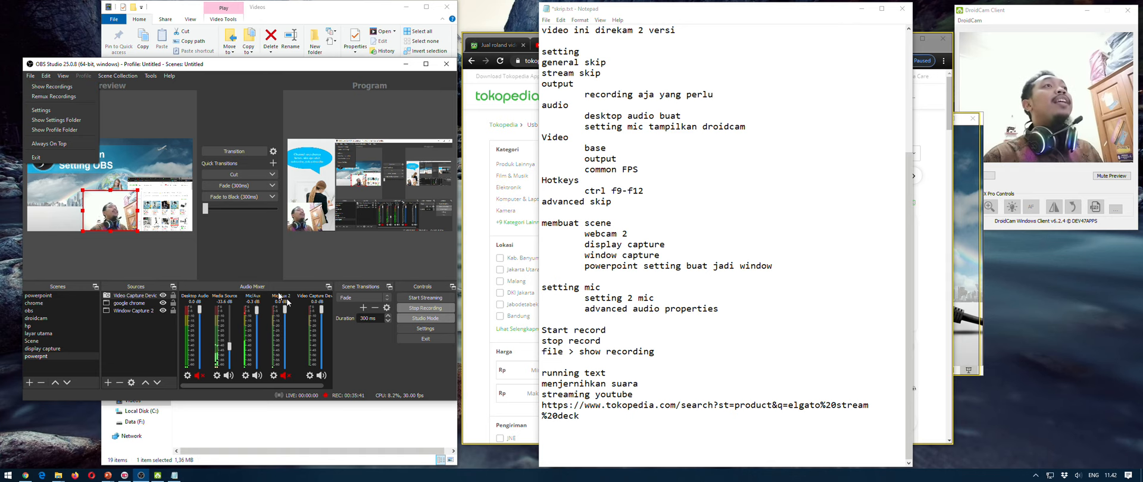
left_click(392, 373)
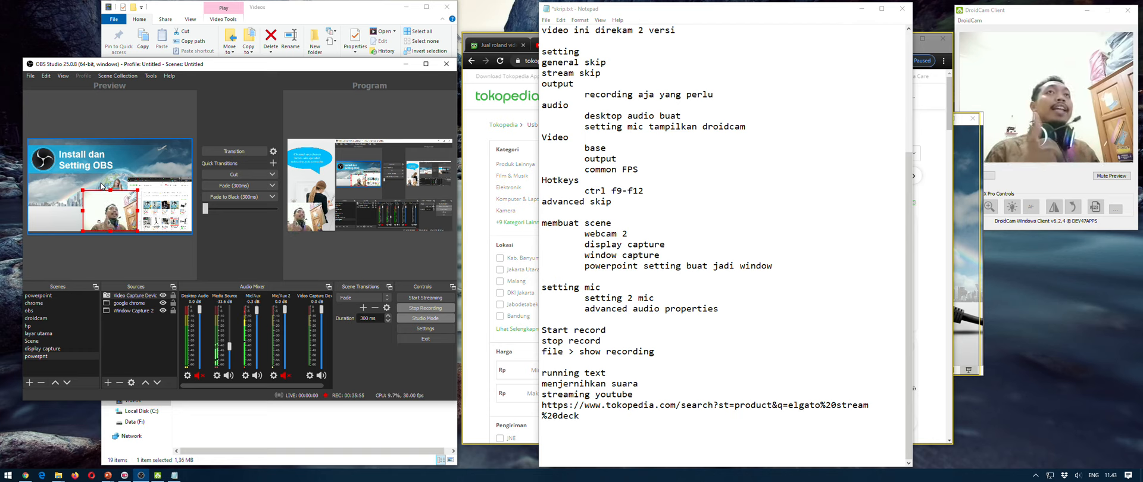
Load the obs scene into the preview, make its Group 2 running text visible and transition it to the program output
left_click(50, 312)
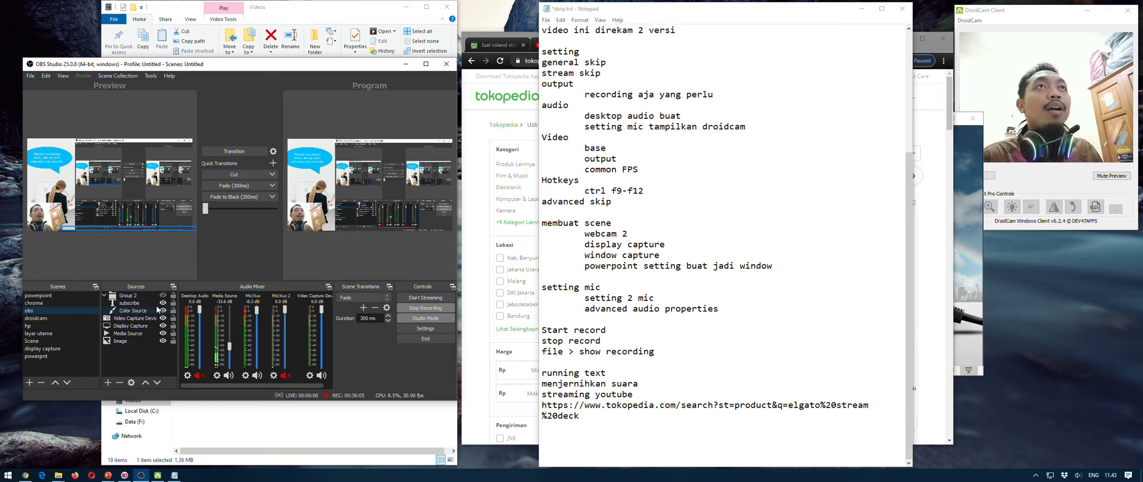
left_click(164, 296)
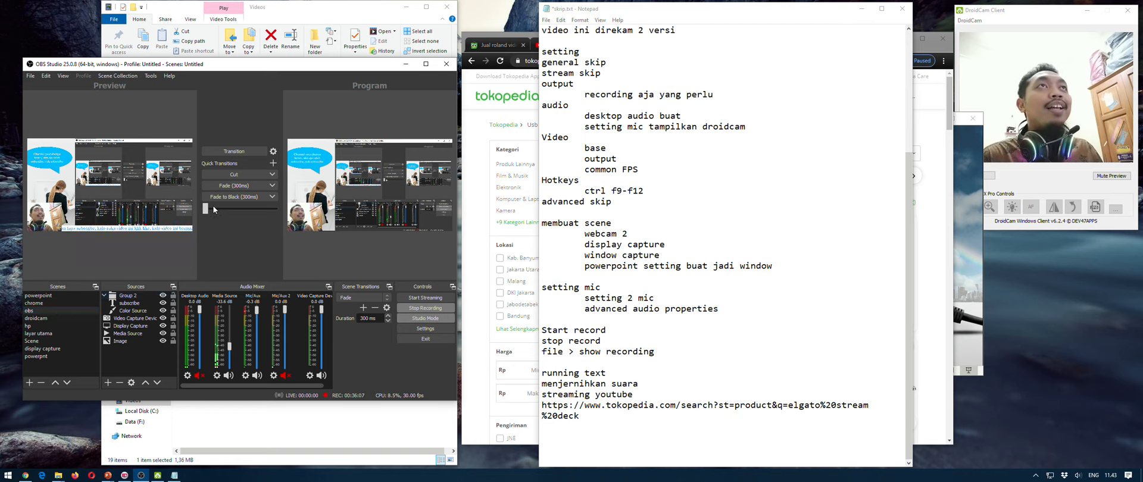
left_click_drag(206, 209, 262, 216)
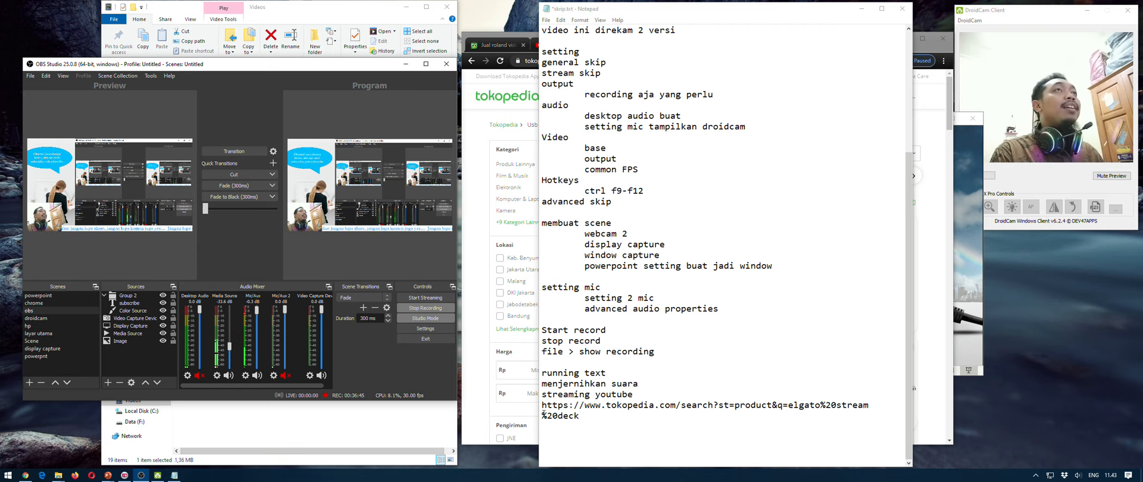
Highlight the Tokopedia elgato stream deck link in the notes and transition the chrome scene to the program output
left_click_drag(543, 407, 576, 418)
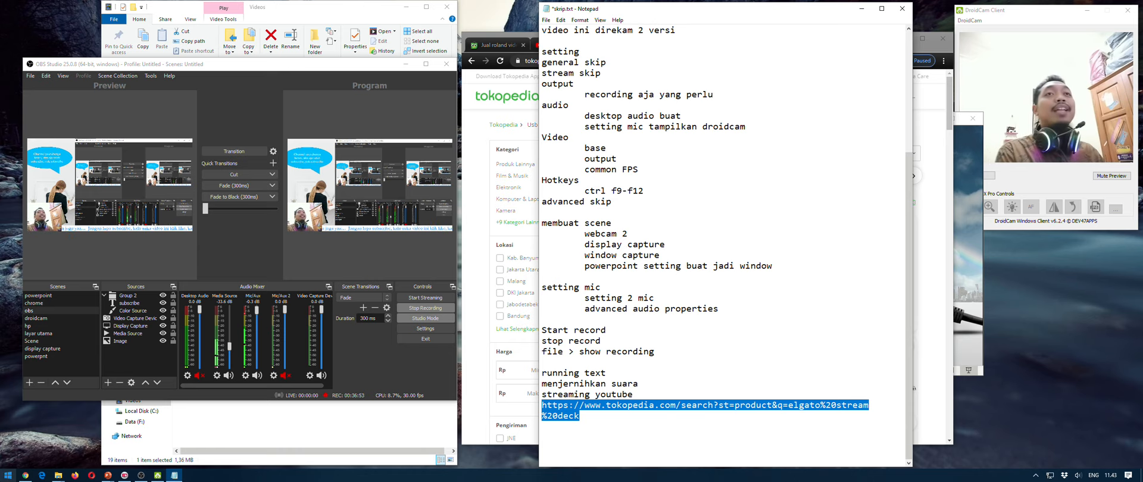
left_click(39, 305)
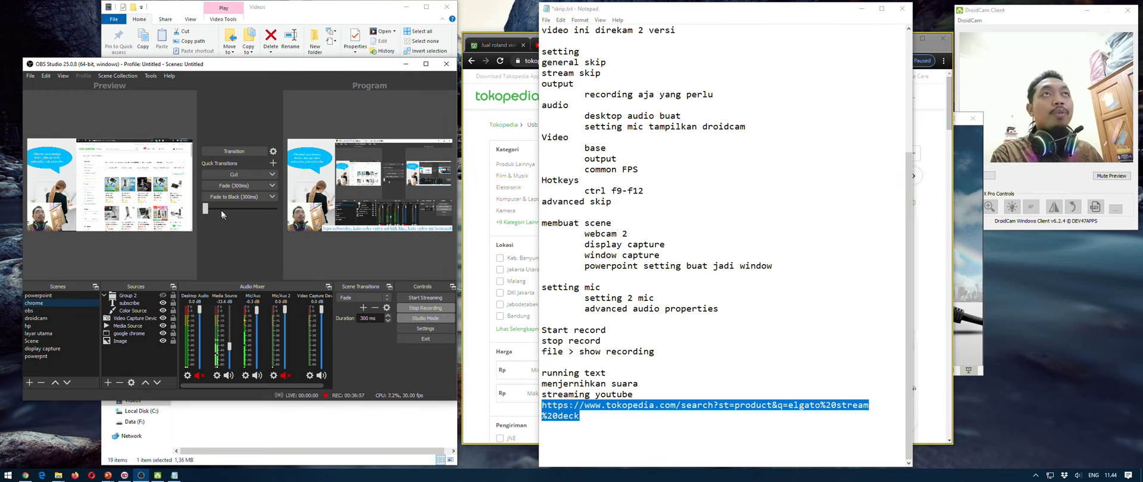
left_click_drag(204, 211, 276, 209)
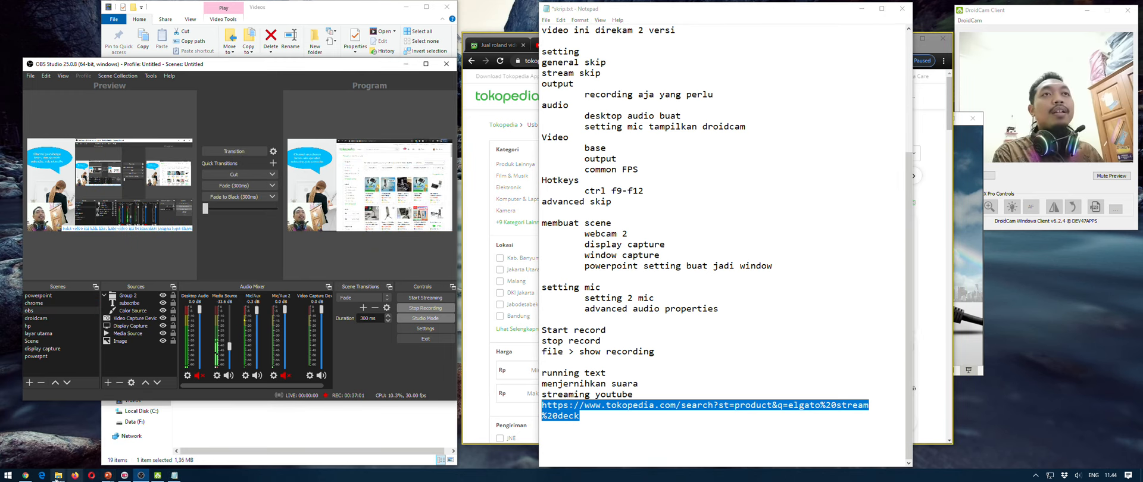
Open the copied Tokopedia search link for elgato stream deck in Chrome, then bring the script notes back to the front
left_click(25, 475)
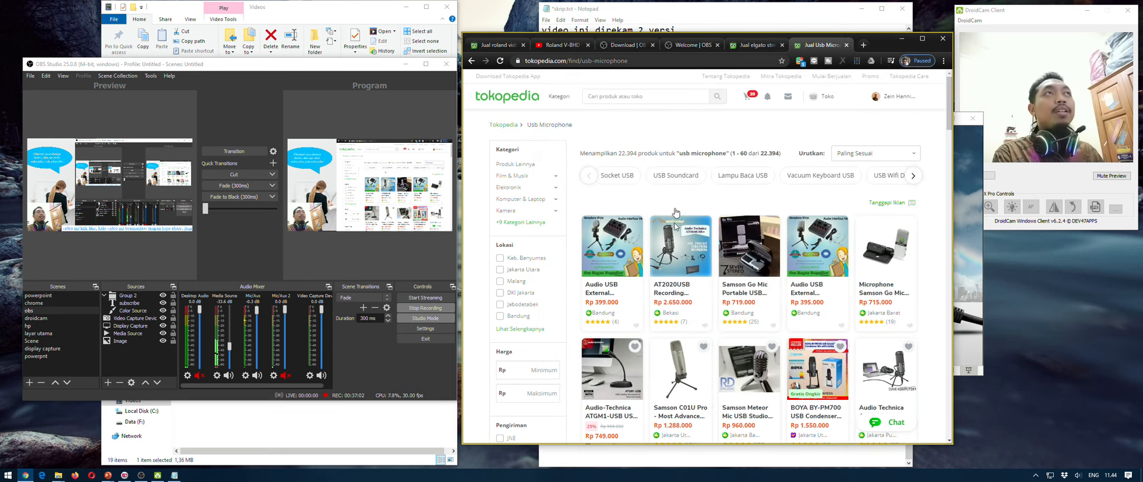
left_click(677, 98)
key("ctrl+v")
key("Return")
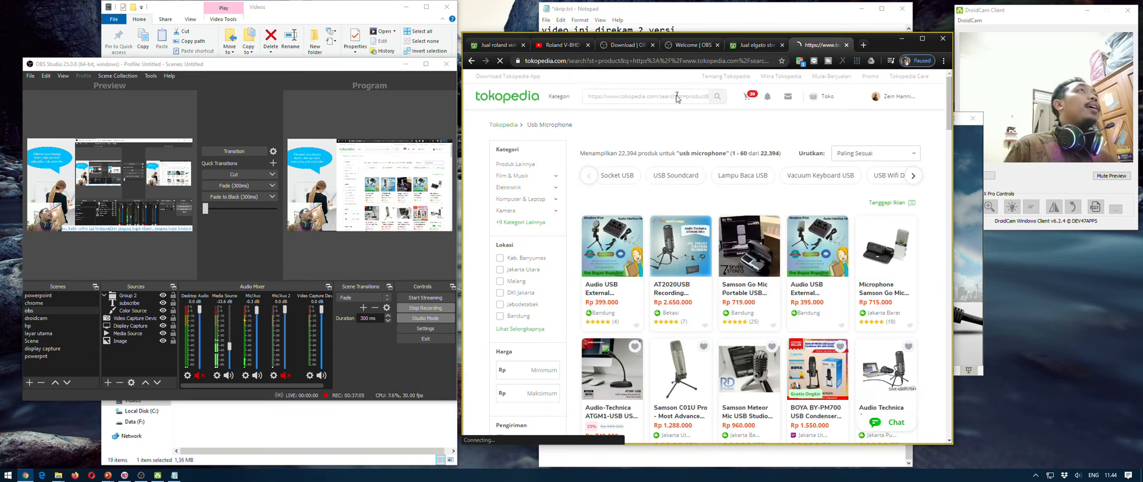
left_click(643, 67)
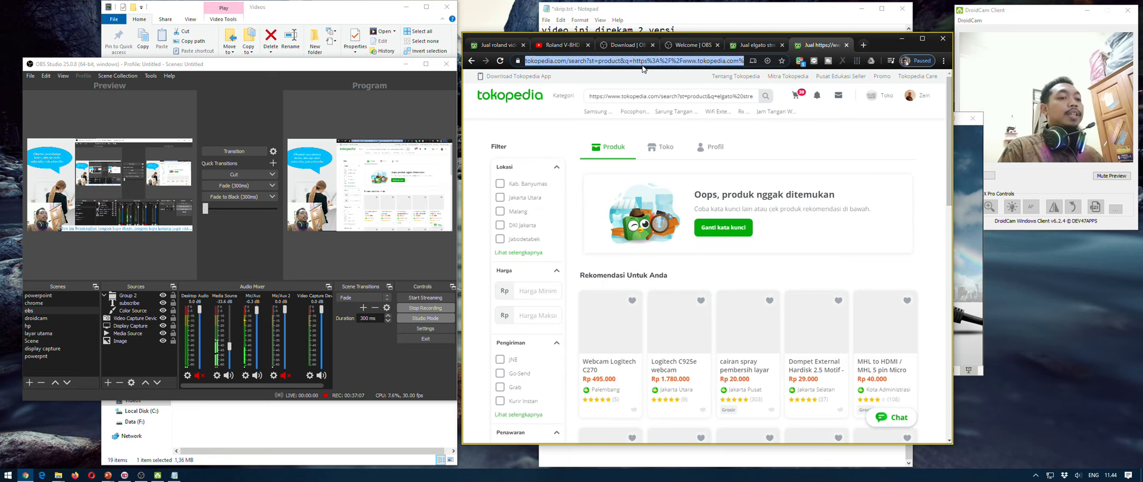
type("https://www.tokopedia.com/search?st=product&q=elgato%20stream%20deck")
key("Return")
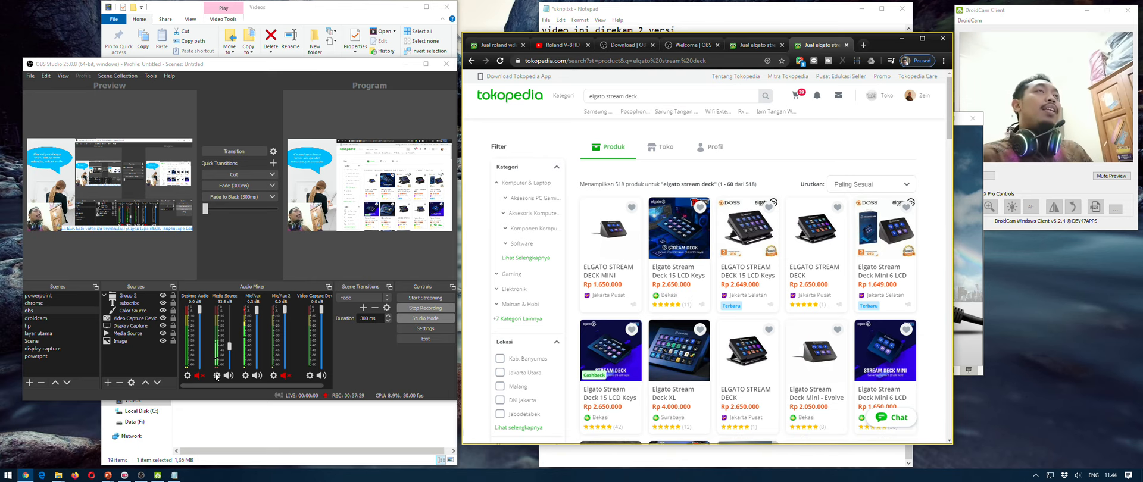
left_click(603, 13)
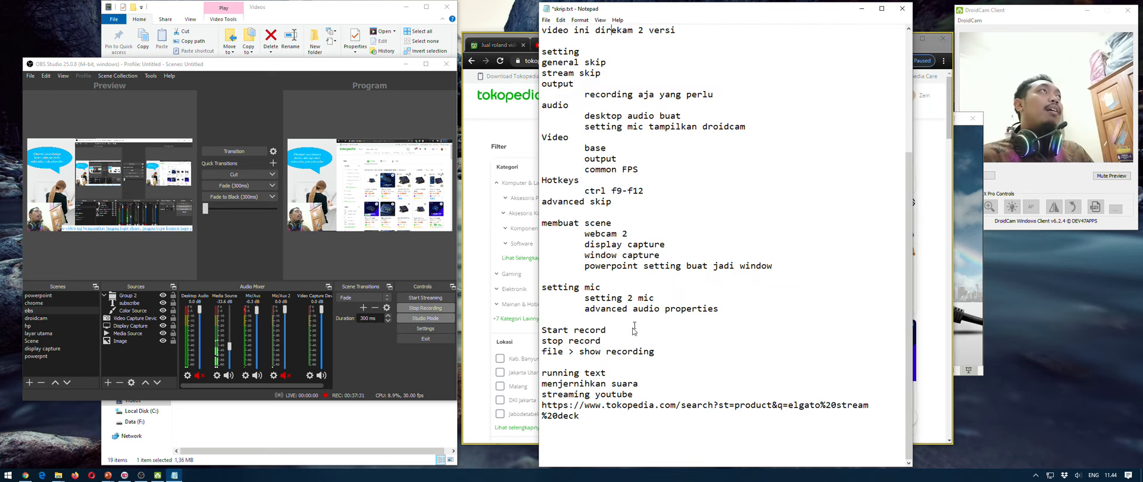
In the powerpnt scene, delete the google chrome source and move the webcam image into the lower-right corner of the slide
left_click(45, 355)
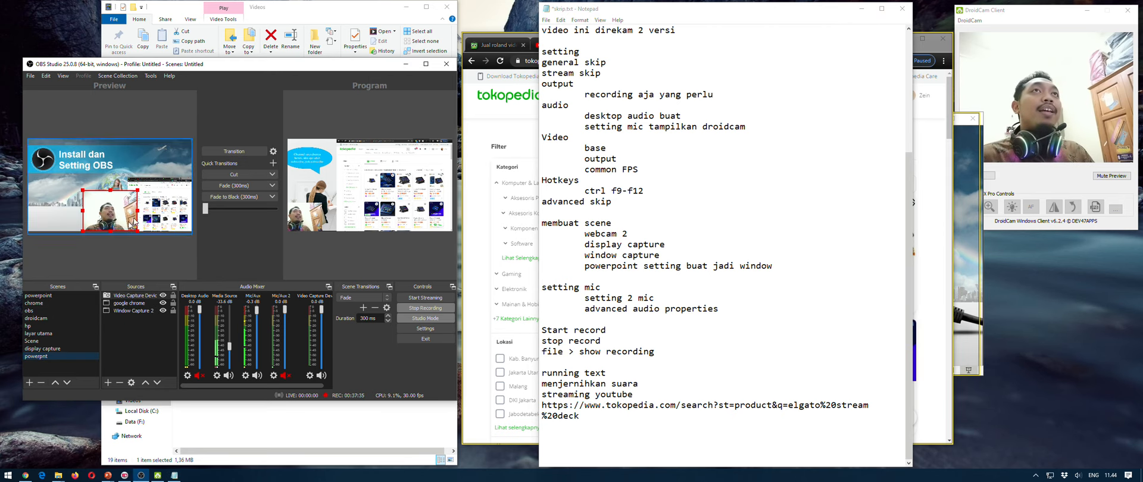
left_click(175, 203)
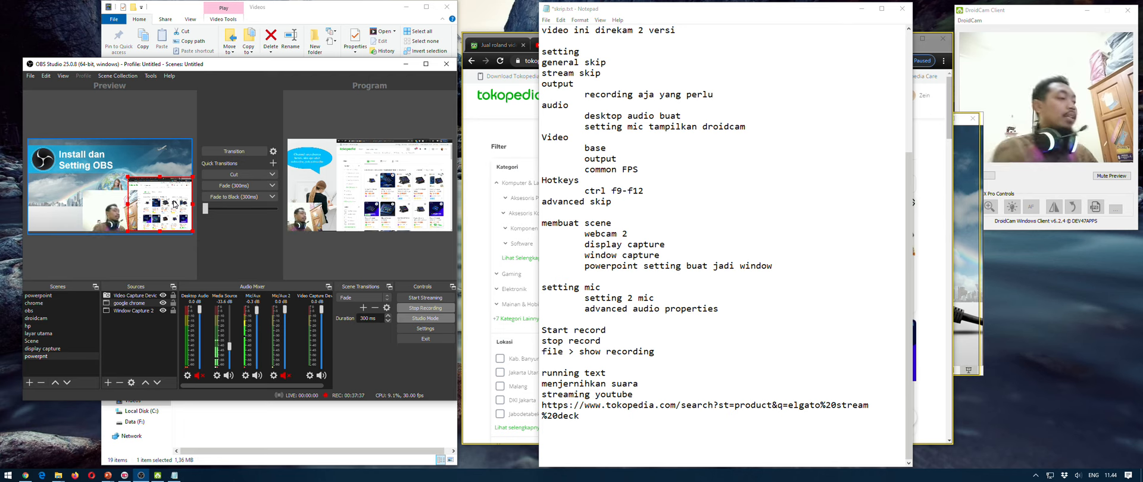
key("Delete")
left_click(273, 250)
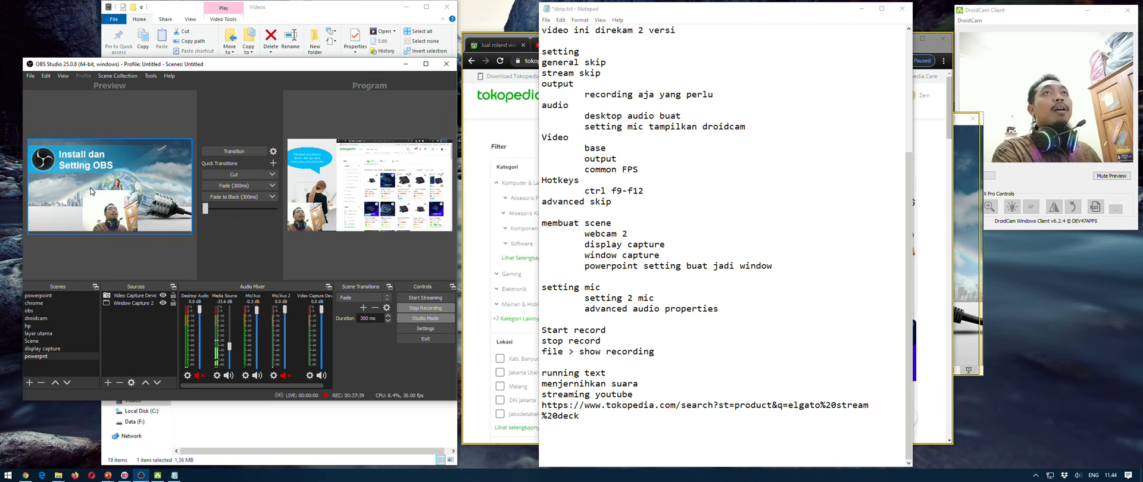
left_click_drag(109, 217, 148, 198)
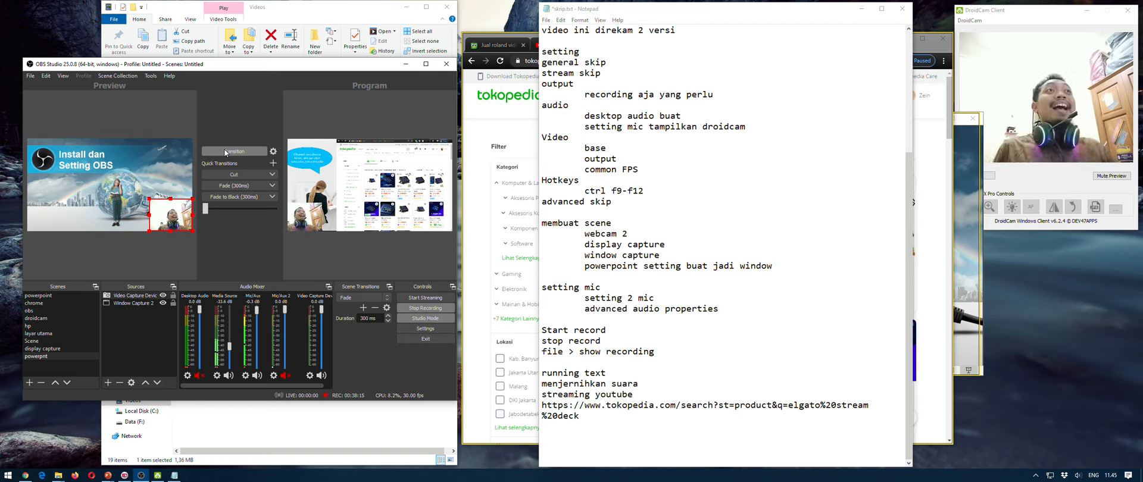
Load the chrome scene into the preview and transition it manually to the program output with the transition slider
left_click(41, 307)
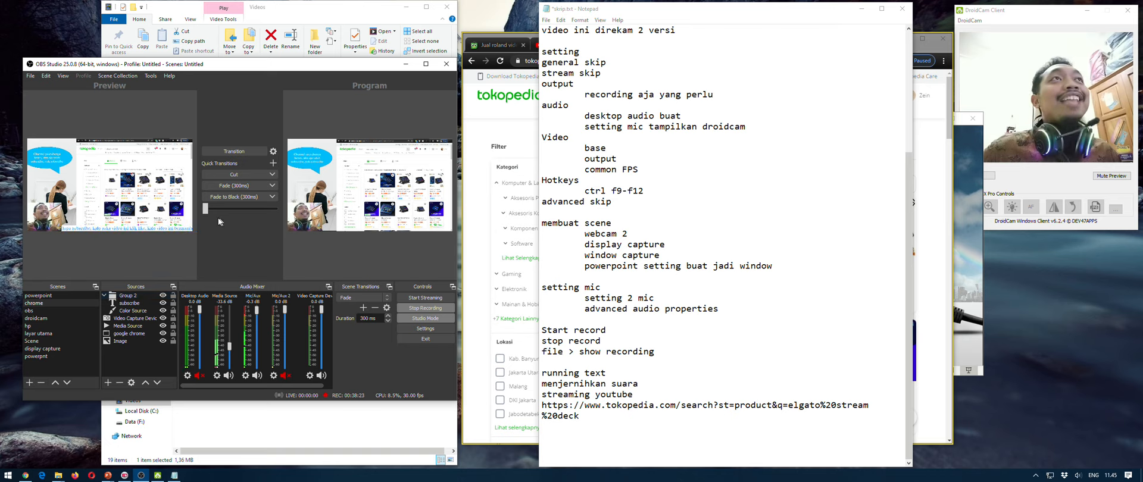
left_click_drag(206, 209, 338, 213)
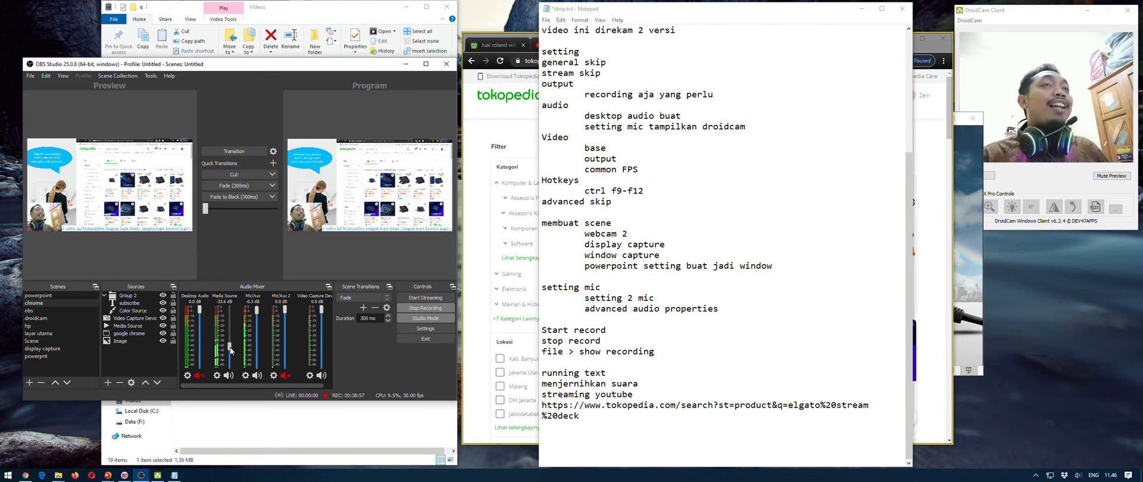
Raise the Media Source volume to about -15 dB and stop the recording
left_click_drag(230, 348, 226, 334)
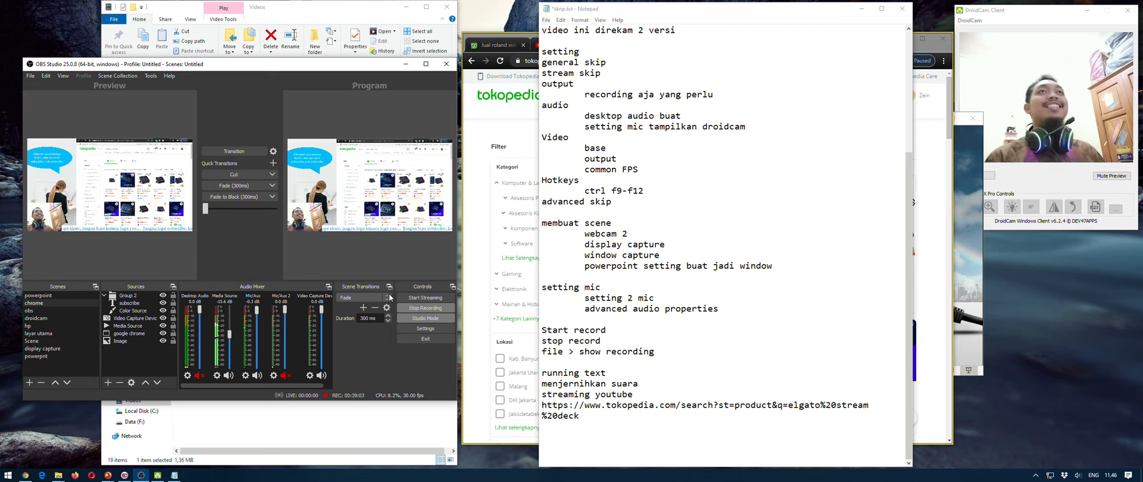
left_click(418, 309)
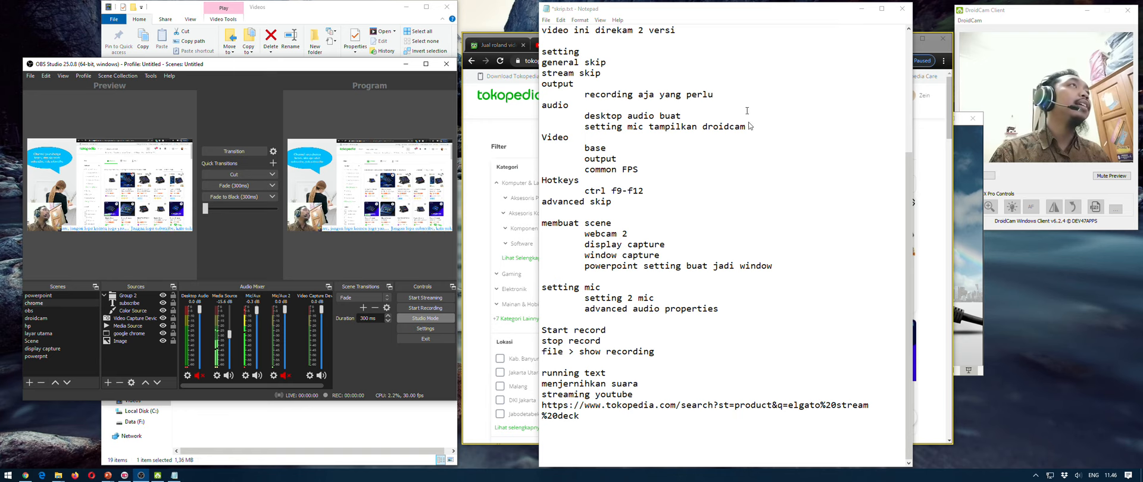
Review the script notes from the OBS download and scene sections through settings, microphones and recording for anything not yet covered
scroll(664, 283, "up", 5)
scroll(665, 283, "down", 5)
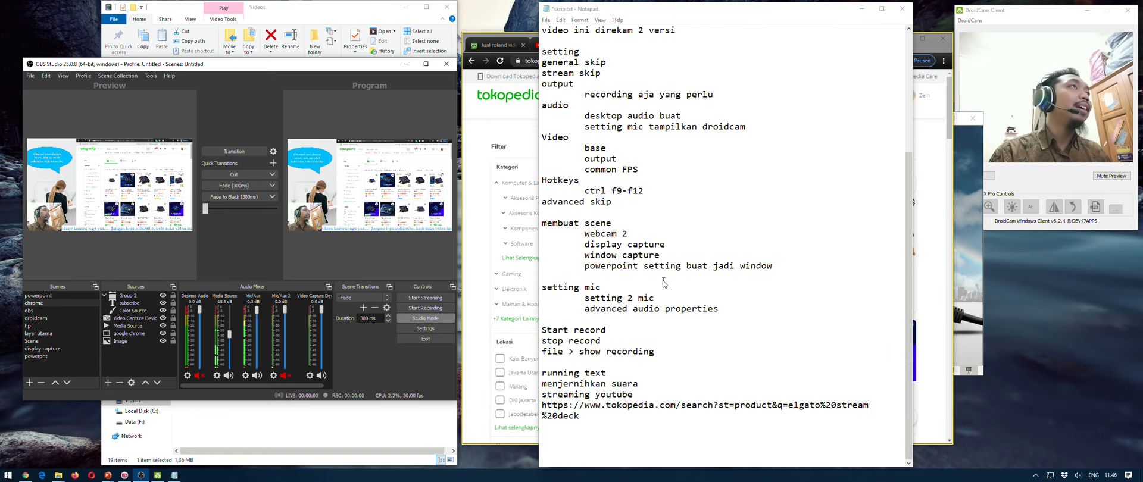
scroll(664, 282, "up", 3)
scroll(665, 282, "down", 3)
scroll(664, 284, "up", 8)
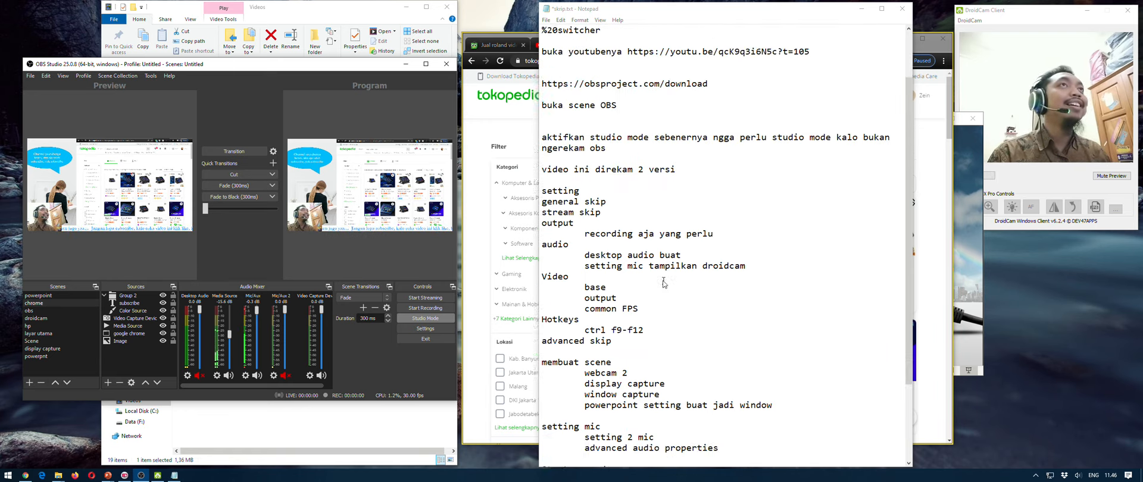
scroll(664, 284, "down", 8)
scroll(664, 284, "up", 5)
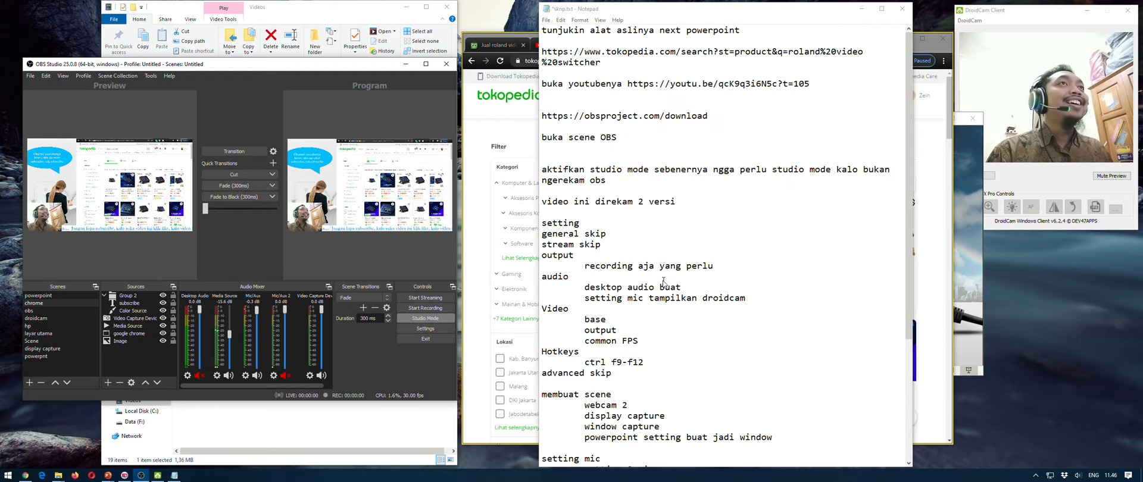
scroll(664, 284, "down", 5)
scroll(665, 284, "up", 5)
scroll(664, 284, "up", 8)
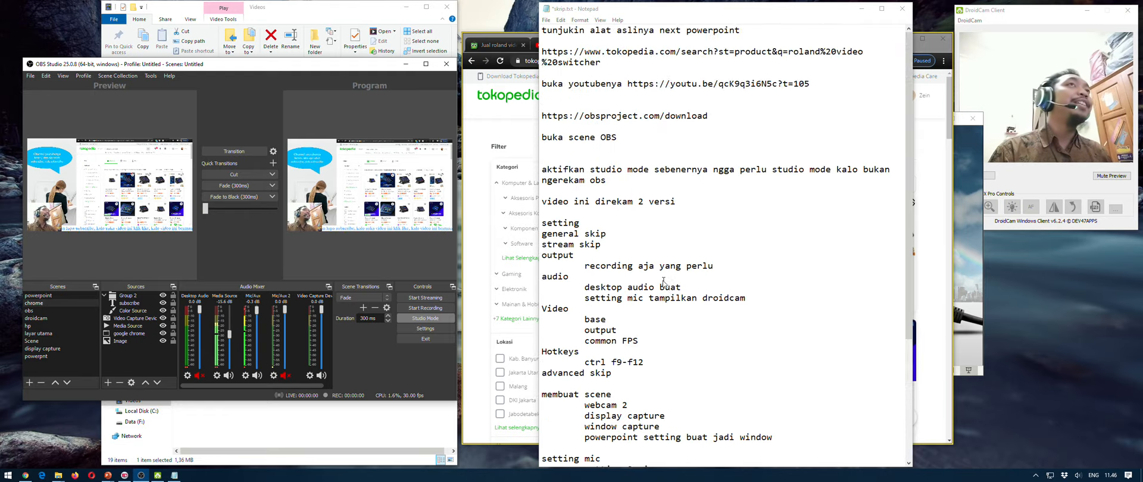
scroll(664, 284, "down", 8)
scroll(663, 284, "up", 5)
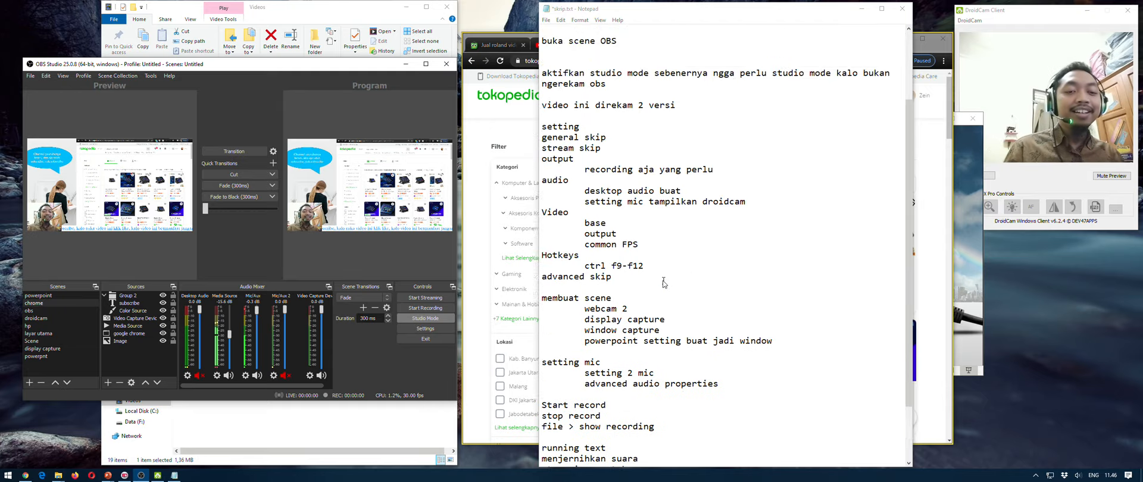